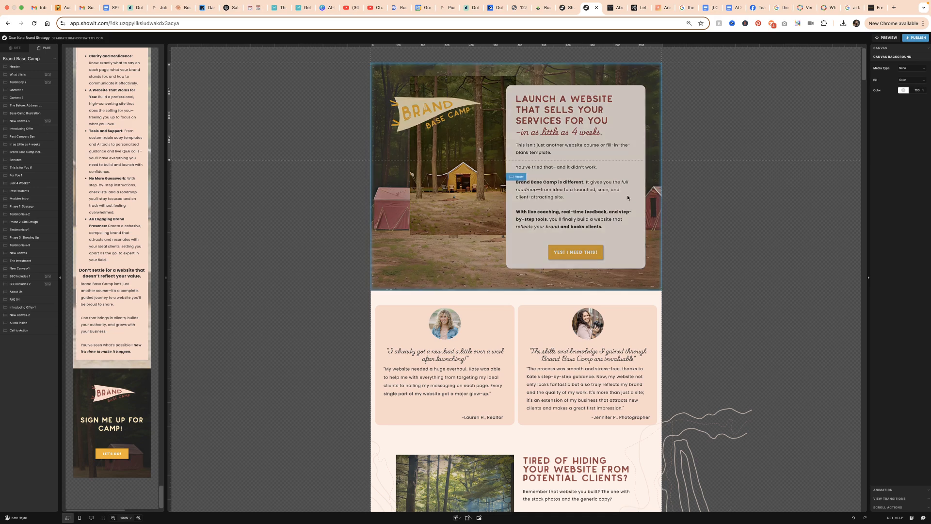
Examine the Brand Base Camp sales page from the header through the testimonials, offer, bonuses and phase sections
scroll(632, 207, down, 2)
scroll(621, 243, up, 2)
scroll(597, 256, down, 10)
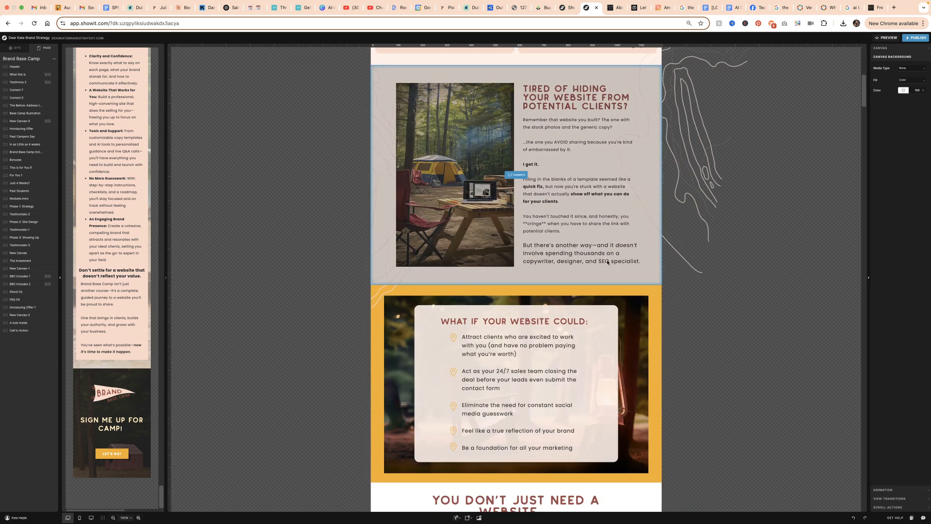
scroll(606, 264, down, 12)
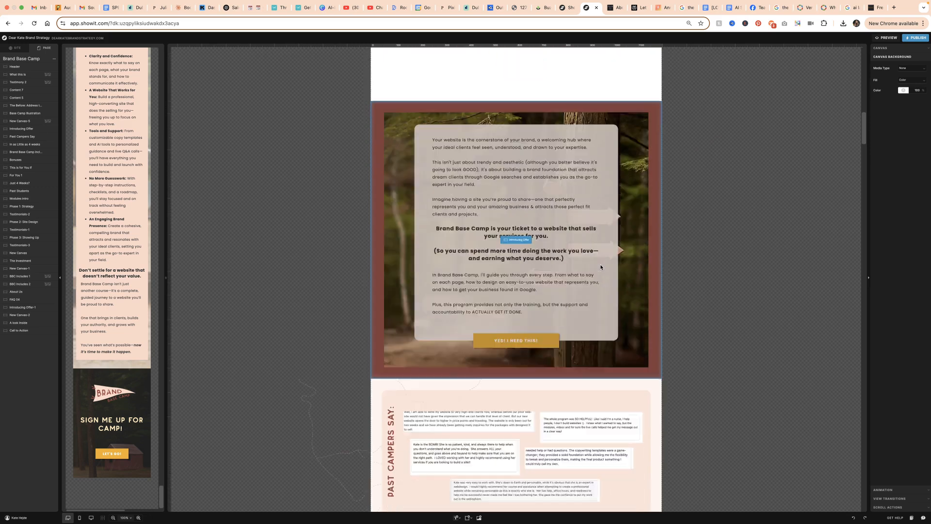
scroll(601, 266, down, 1)
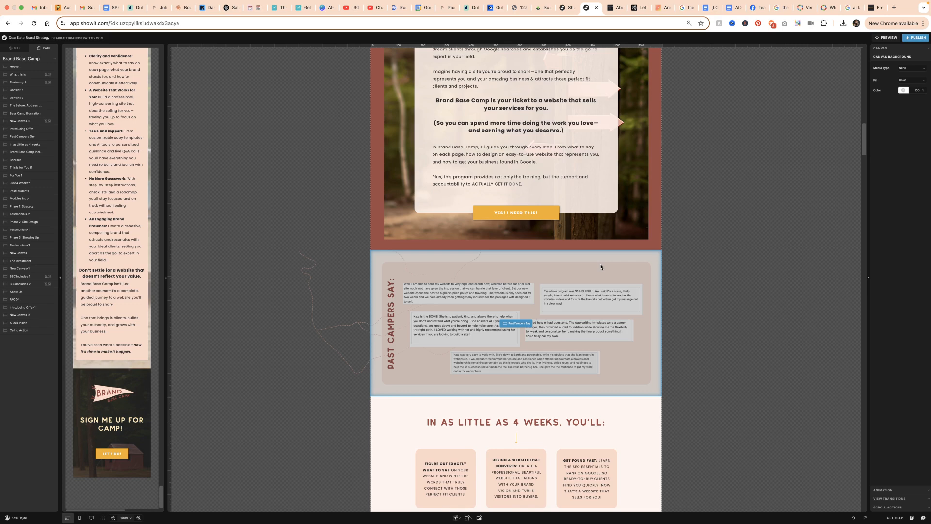
scroll(557, 232, down, 10)
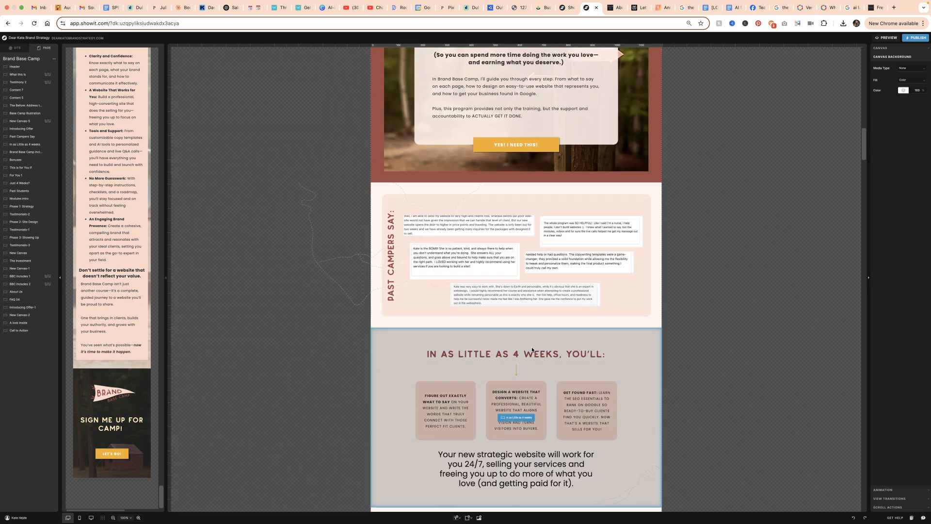
scroll(515, 325, down, 7)
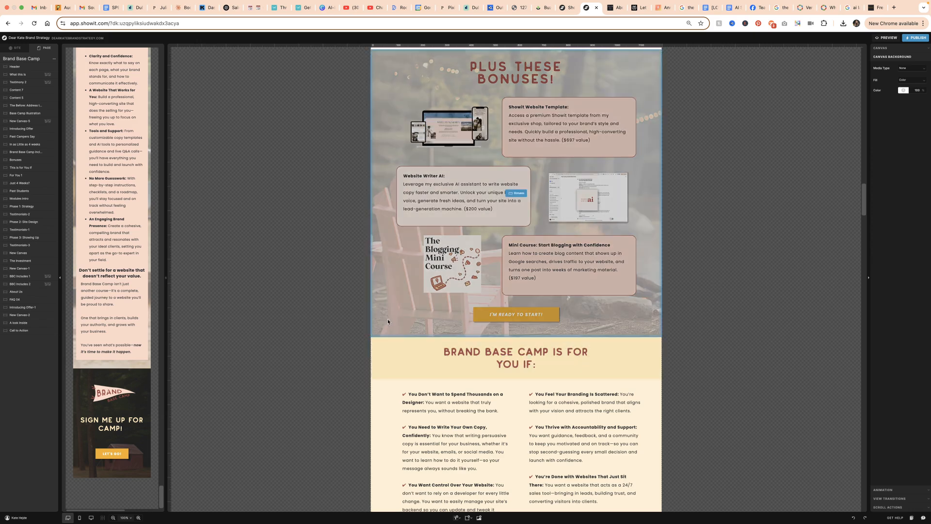
click(388, 318)
scroll(327, 317, down, 8)
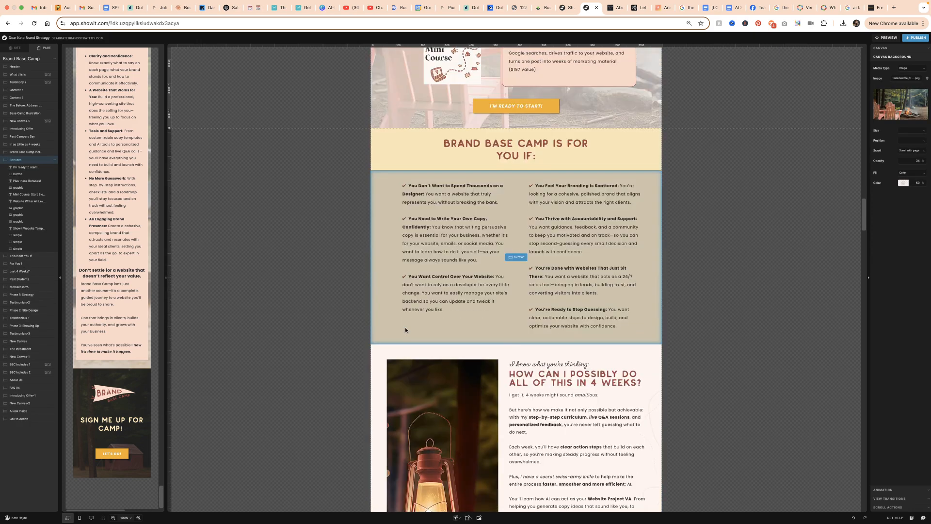
scroll(477, 322, up, 10)
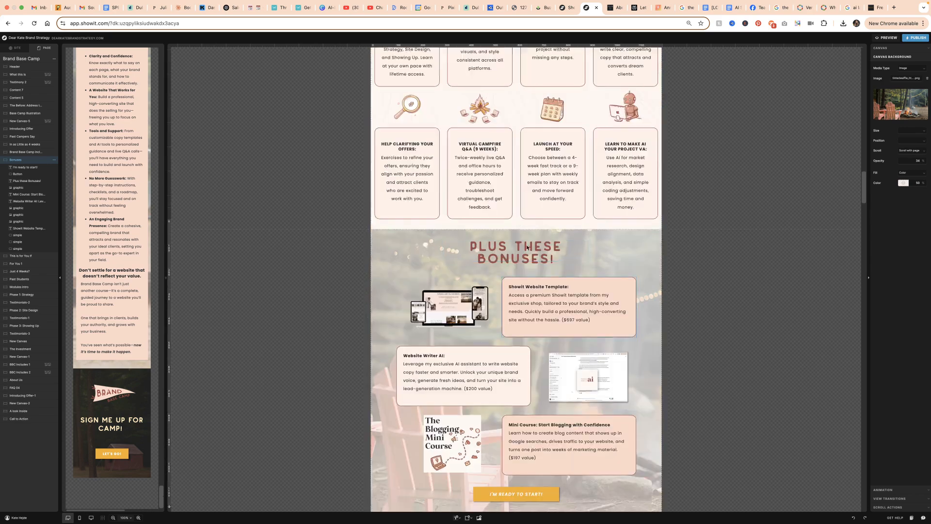
scroll(529, 201, up, 18)
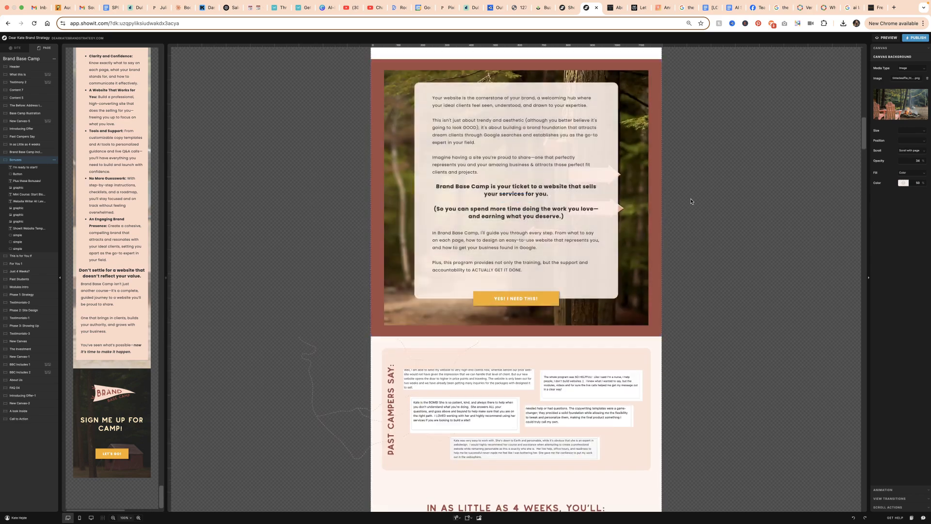
scroll(575, 237, up, 10)
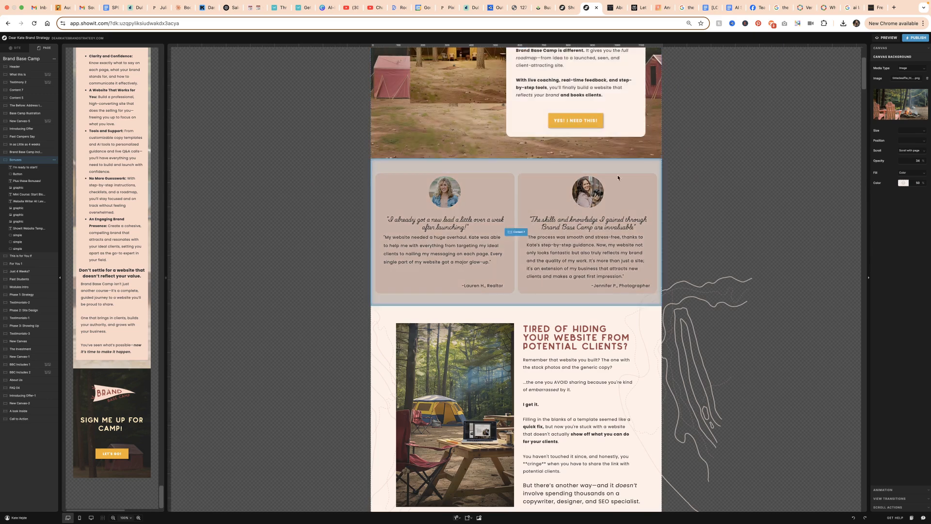
scroll(584, 227, down, 2)
scroll(584, 228, down, 3)
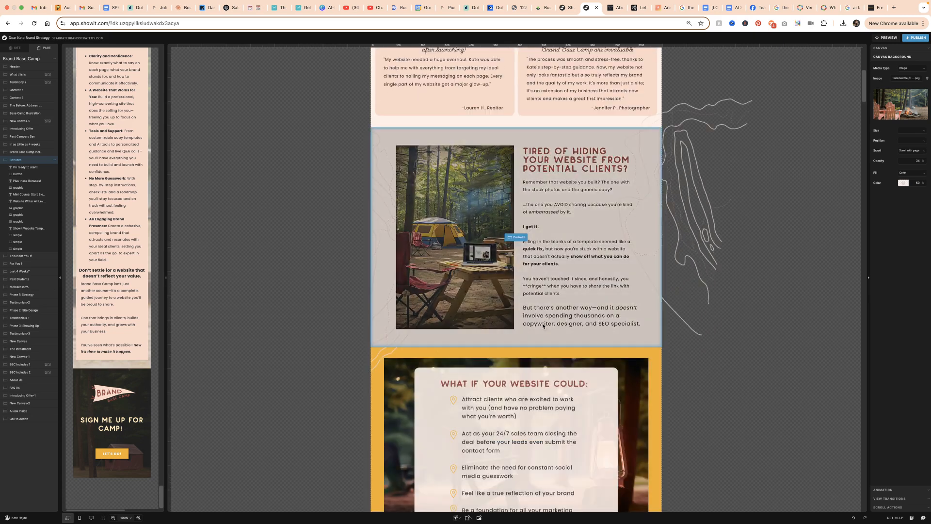
scroll(595, 340, down, 15)
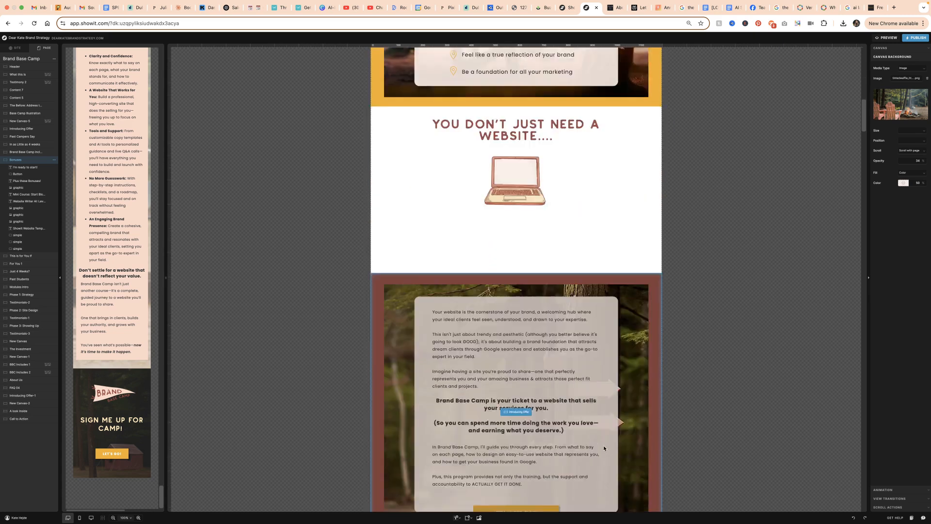
scroll(592, 445, down, 8)
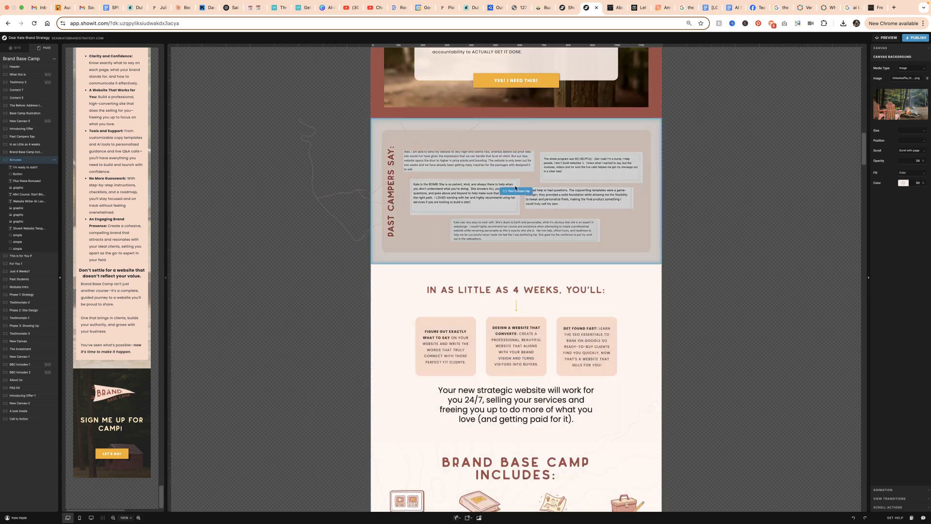
scroll(621, 378, down, 11)
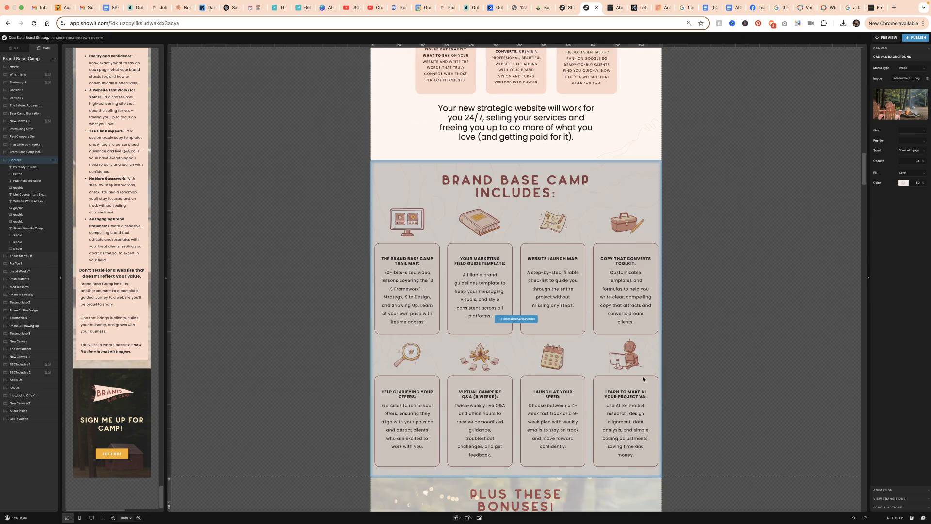
scroll(621, 380, down, 20)
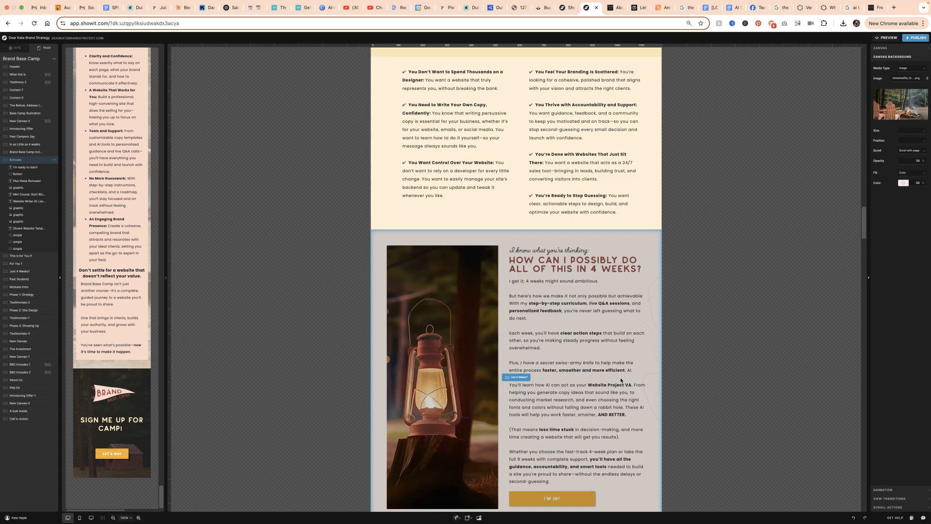
scroll(621, 377, down, 20)
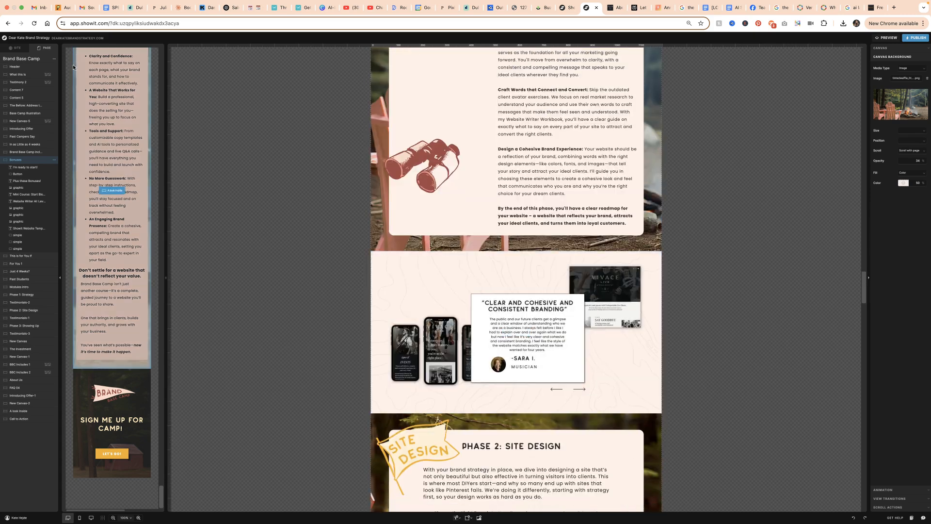
Add a blank canvas to the Brand Base Camp page and rename it Floating CTA
click(41, 60)
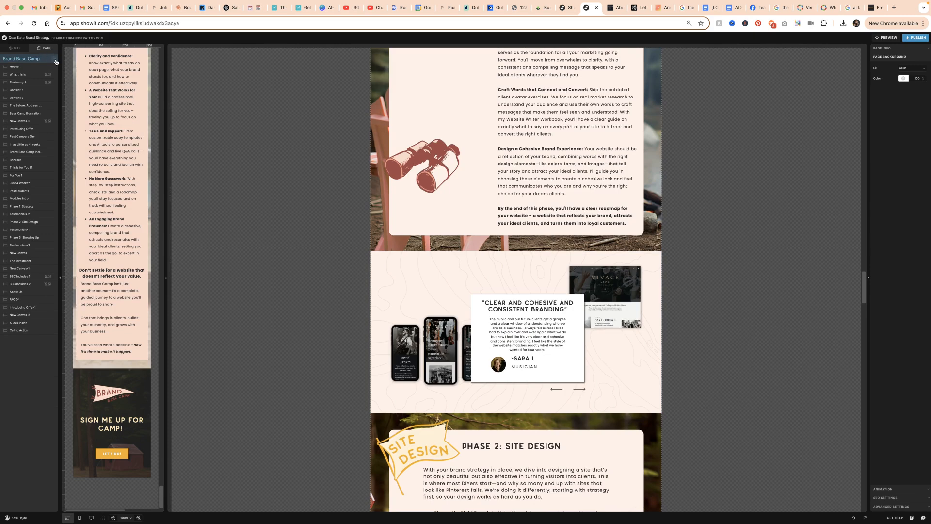
click(54, 60)
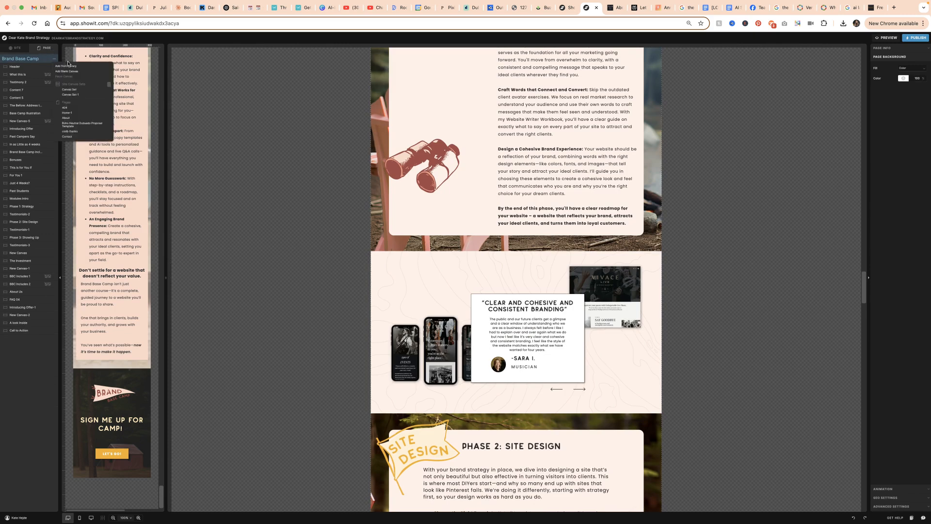
click(72, 72)
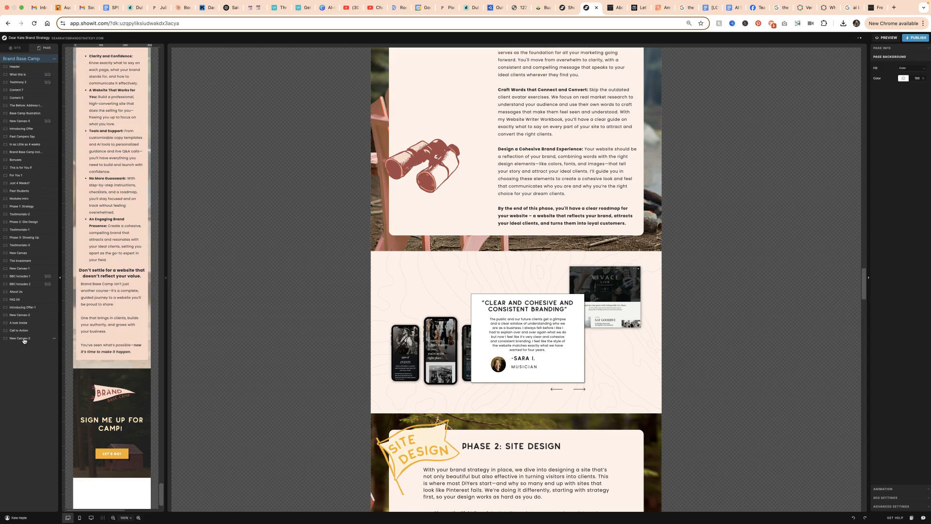
click(24, 338)
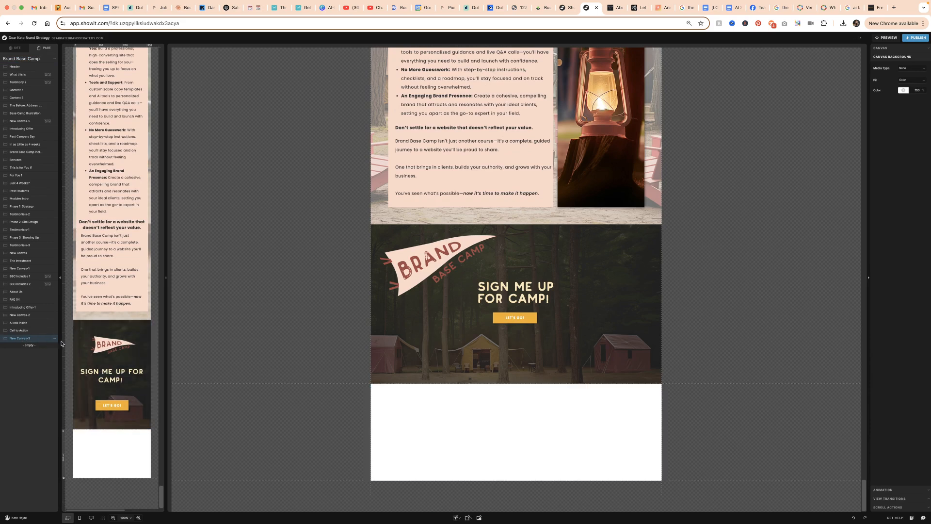
click(55, 339)
click(62, 351)
text(Floating CTA)
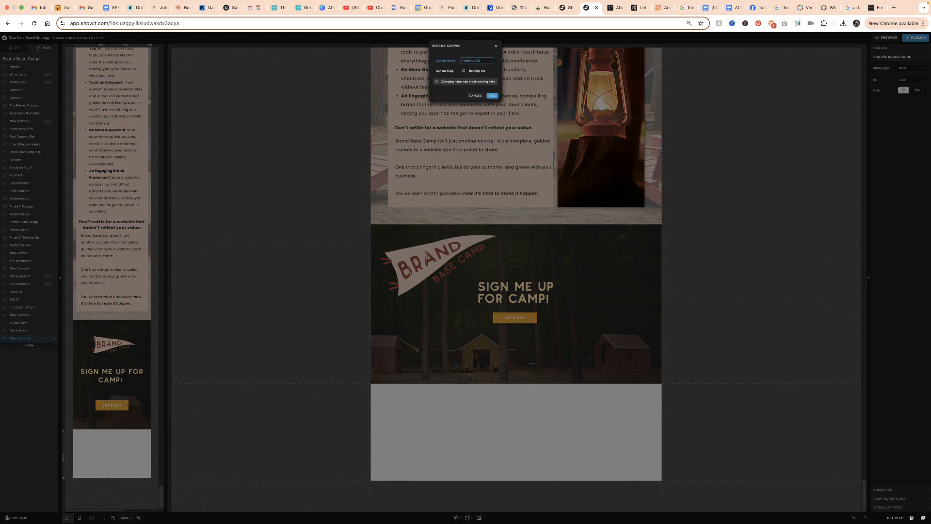
key(Return)
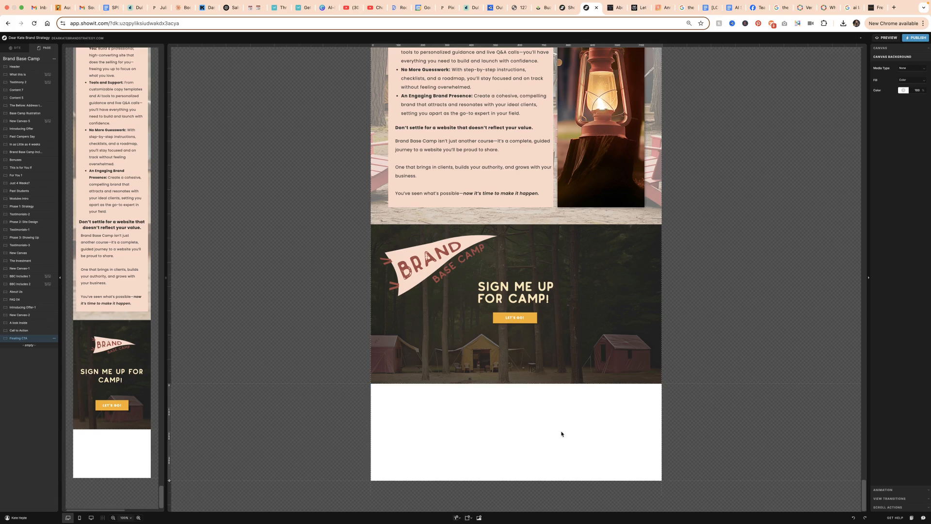
Make the Floating CTA canvas background transparent with a colour opacity of 0%
click(905, 90)
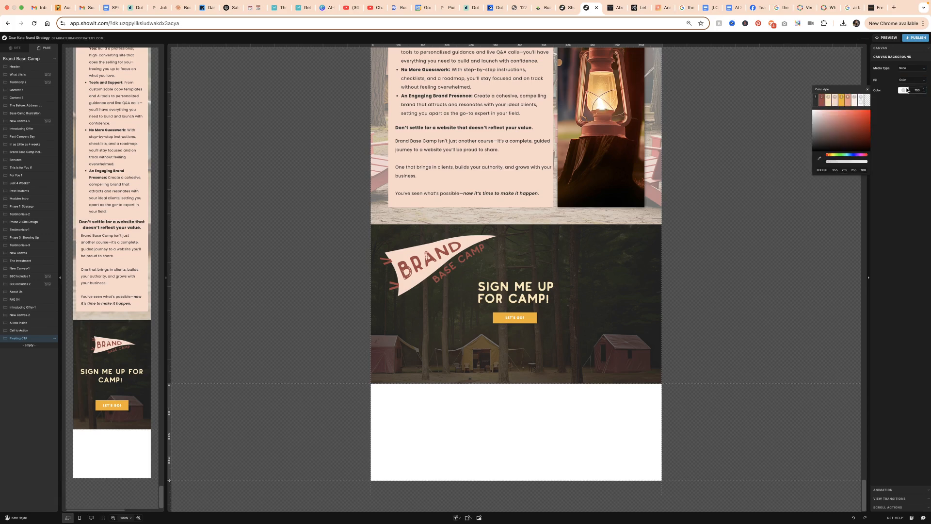
click(866, 100)
click(589, 448)
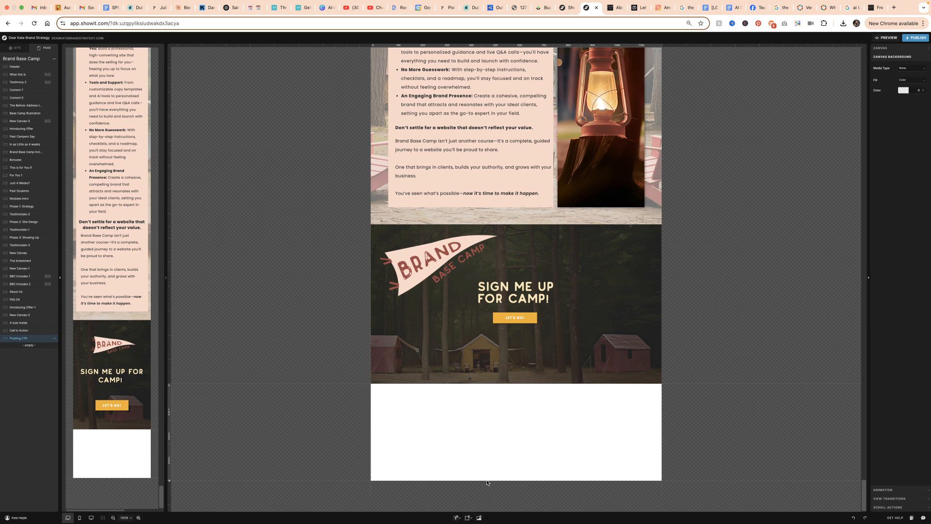
Add a golden-yellow rectangle to the Floating CTA canvas and reshape it into a tall narrow strip against the canvas's right edge
click(468, 517)
click(482, 460)
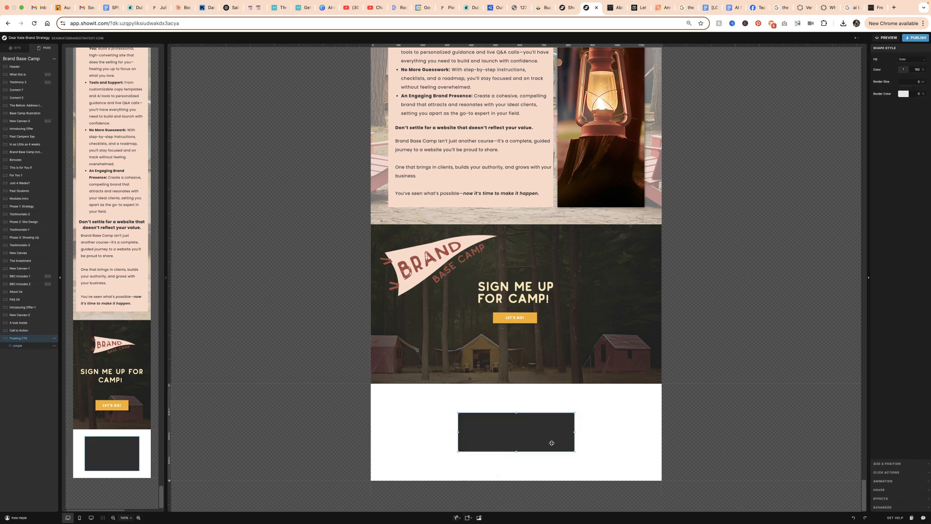
click(903, 70)
click(841, 80)
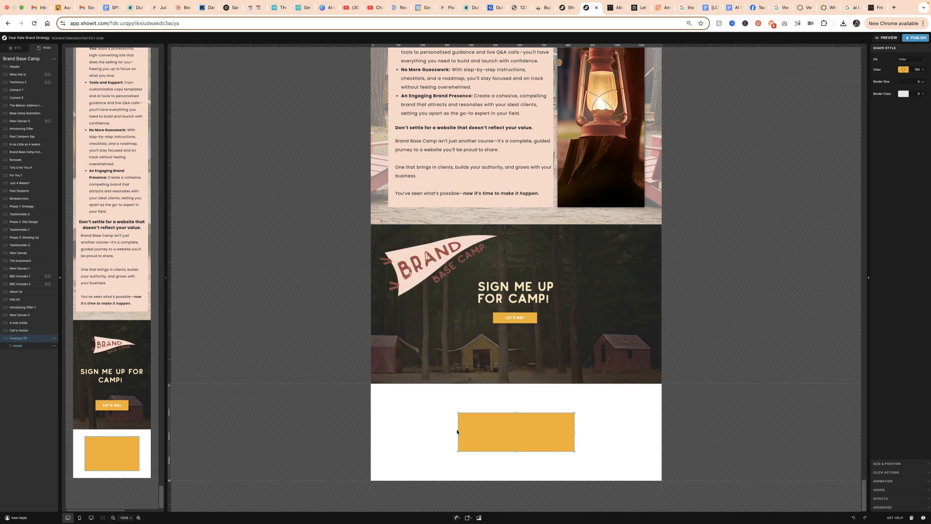
drag(459, 431, 645, 401)
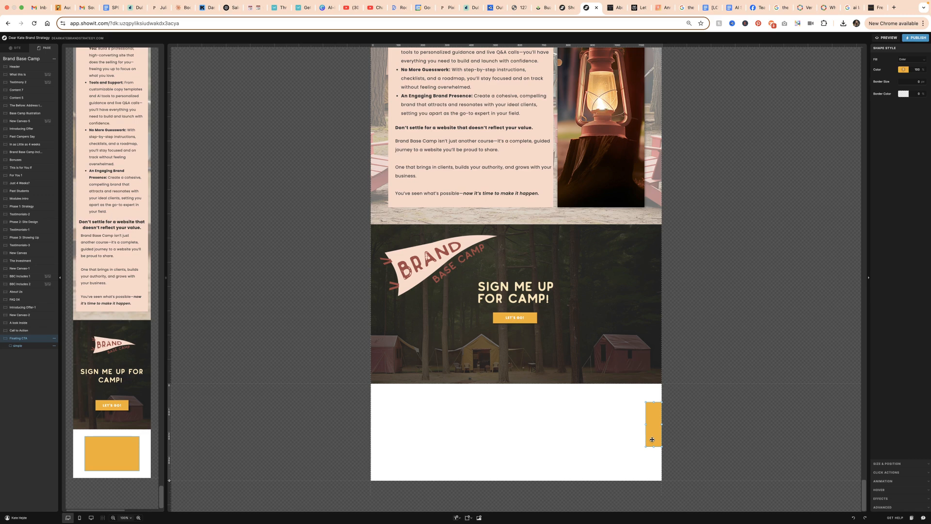
drag(653, 446, 654, 463)
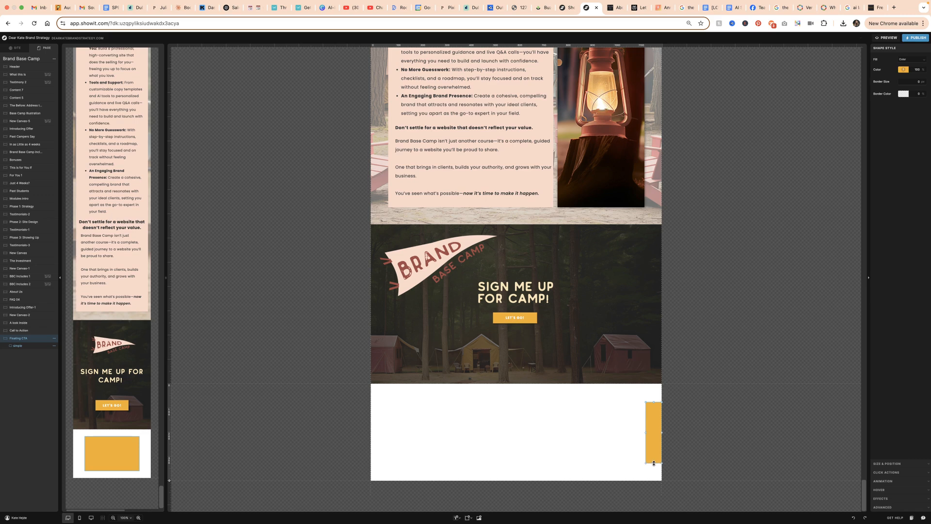
Add a drop shadow to the tall golden rectangle, using the Let's Go button in the Call to Action canvas as reference
click(536, 320)
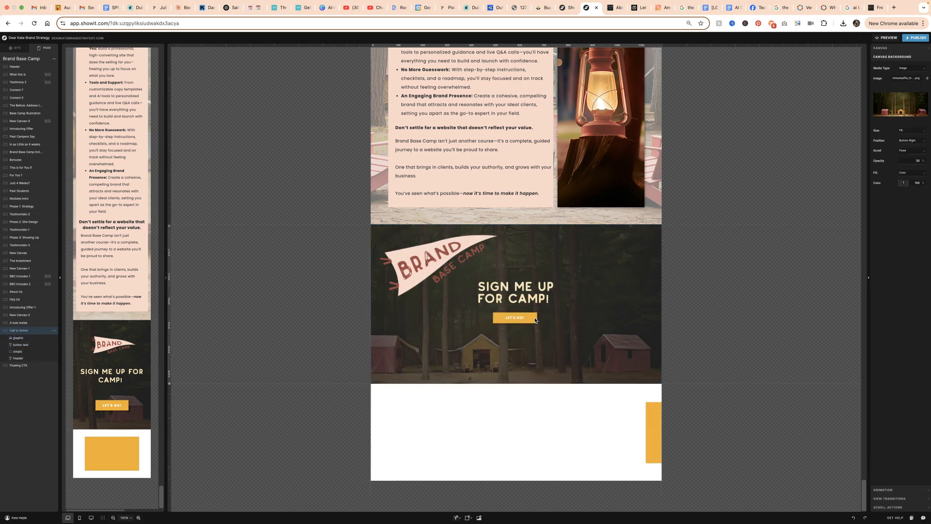
click(535, 319)
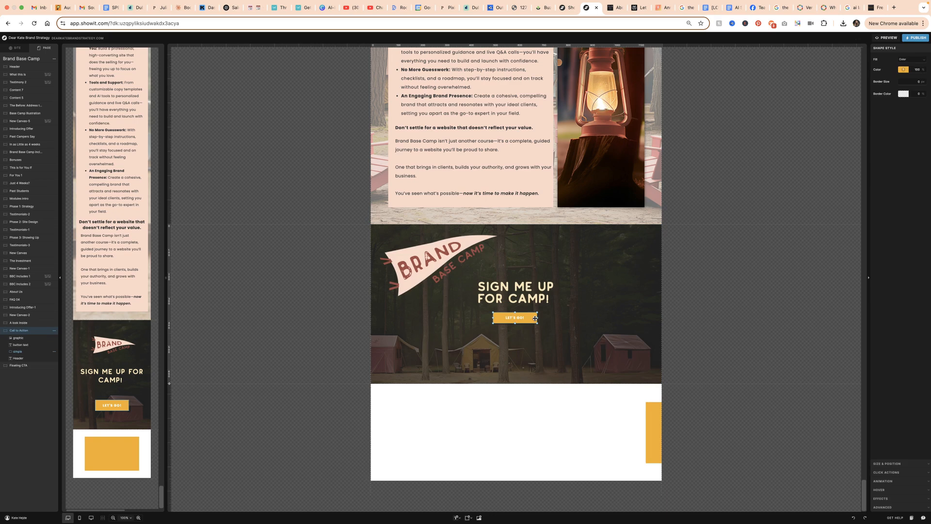
click(653, 425)
click(651, 424)
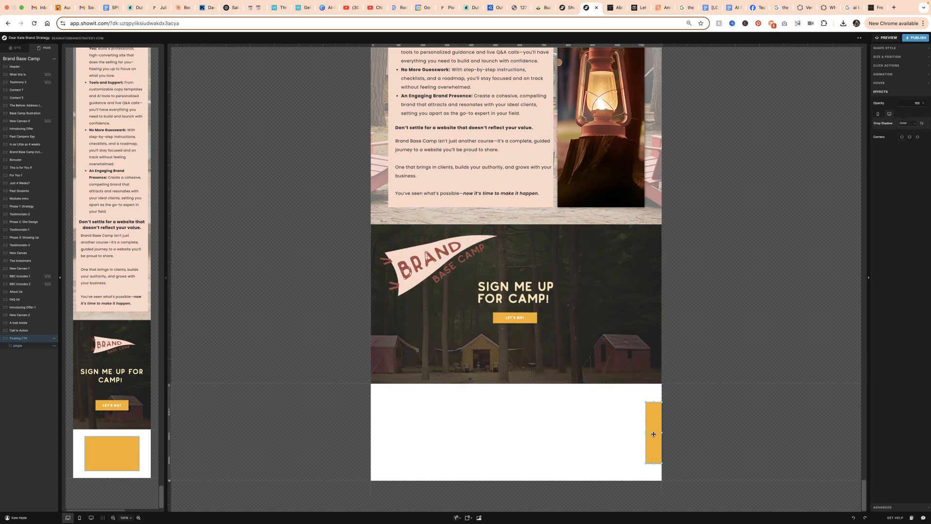
click(613, 442)
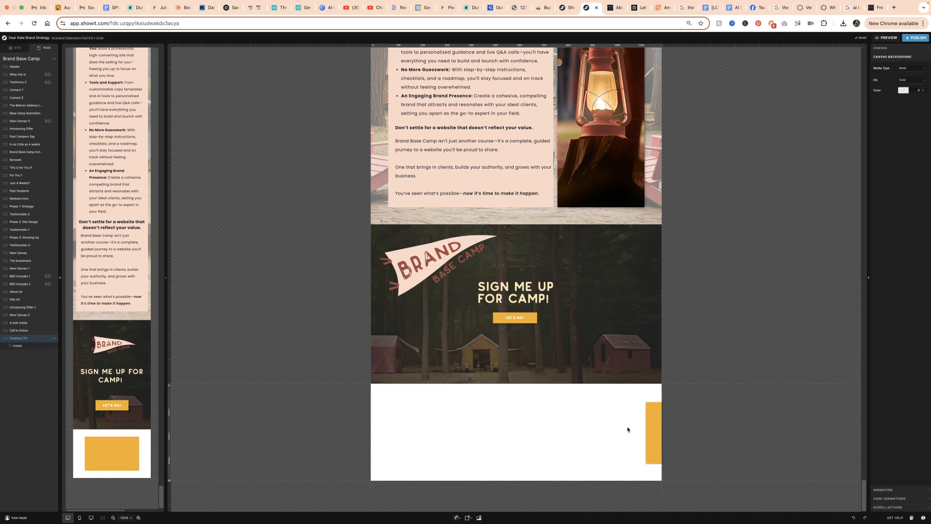
Copy the Let's Go button text into the Floating CTA canvas and place it rotated vertically on the golden rectangle
click(518, 317)
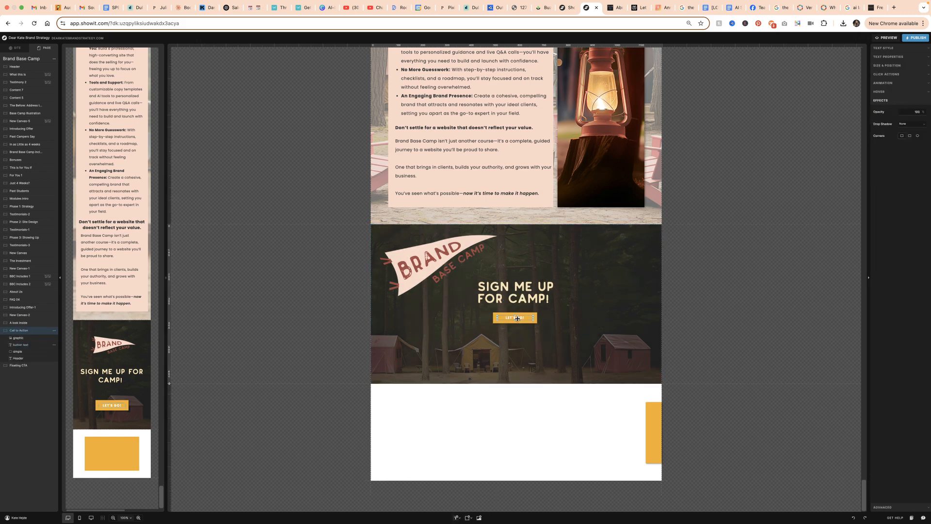
click(562, 455)
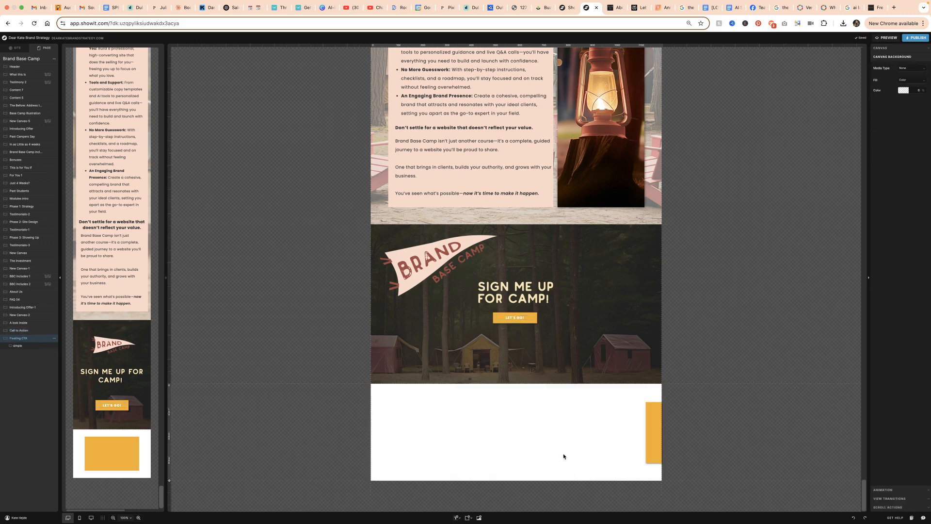
key(super+v)
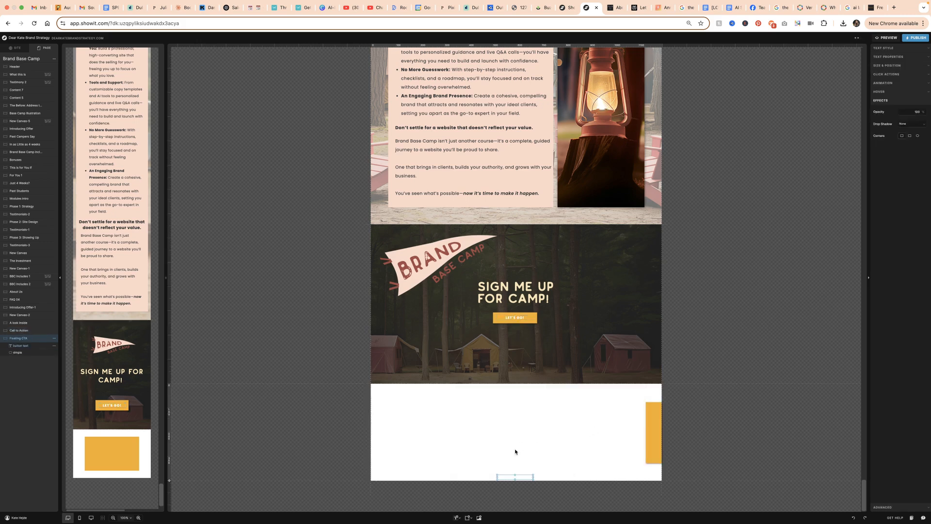
drag(512, 476, 641, 474)
click(897, 66)
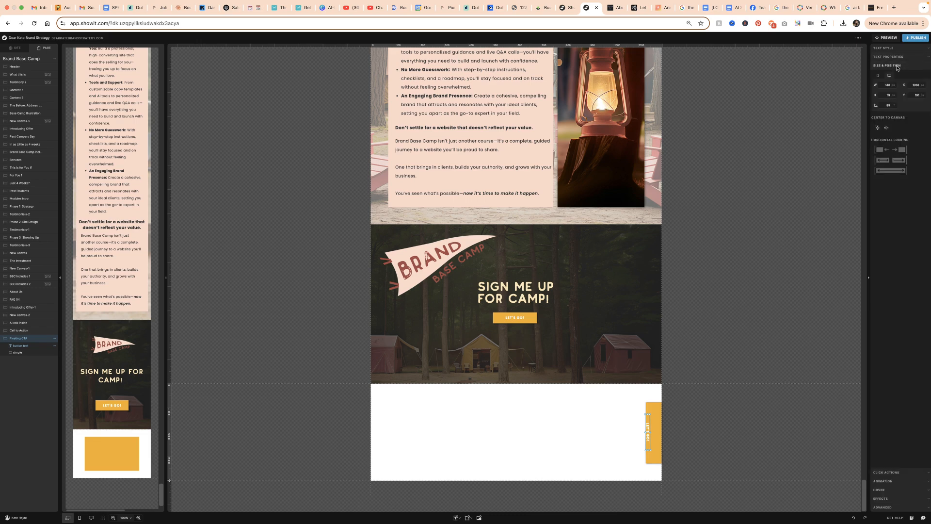
Set the button text's rotation to 90 degrees and centre the text on the golden rectangle
click(892, 107)
key(BackSpace)
text(0)
click(652, 411)
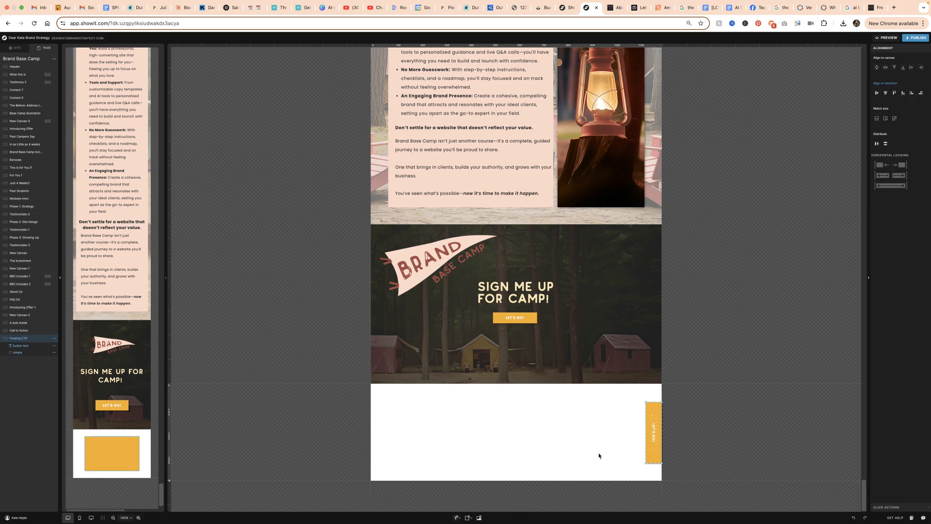
Look over the page's sections to judge how much content the golden rectangle would cover along the right edge
click(650, 460)
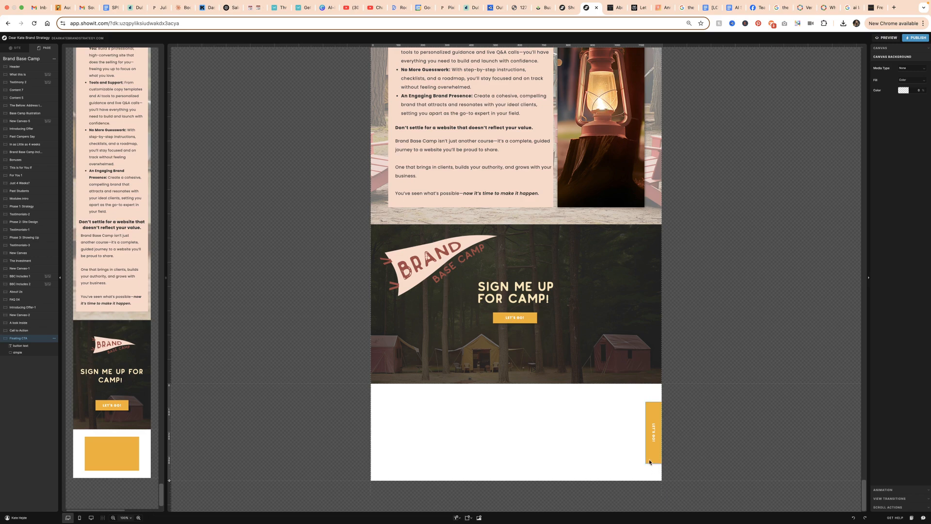
scroll(649, 459, up, 20)
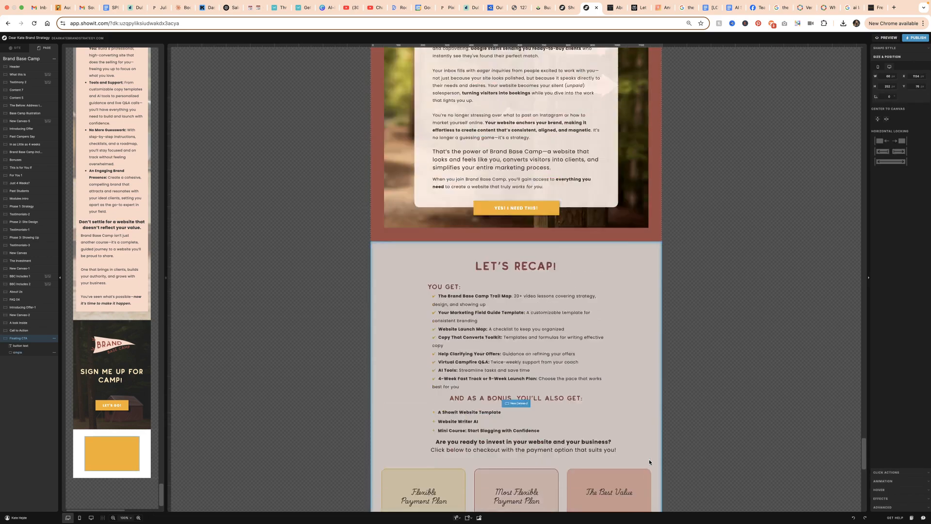
scroll(648, 459, up, 20)
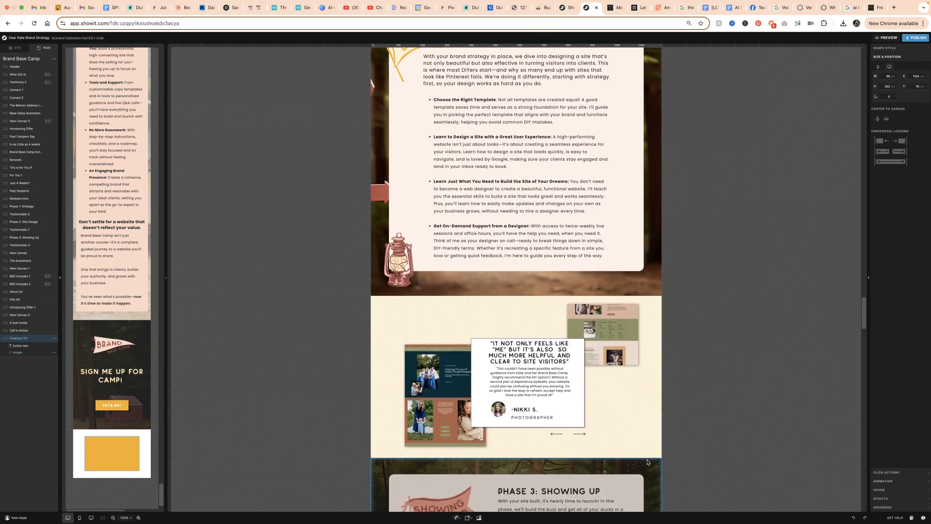
scroll(646, 464, up, 20)
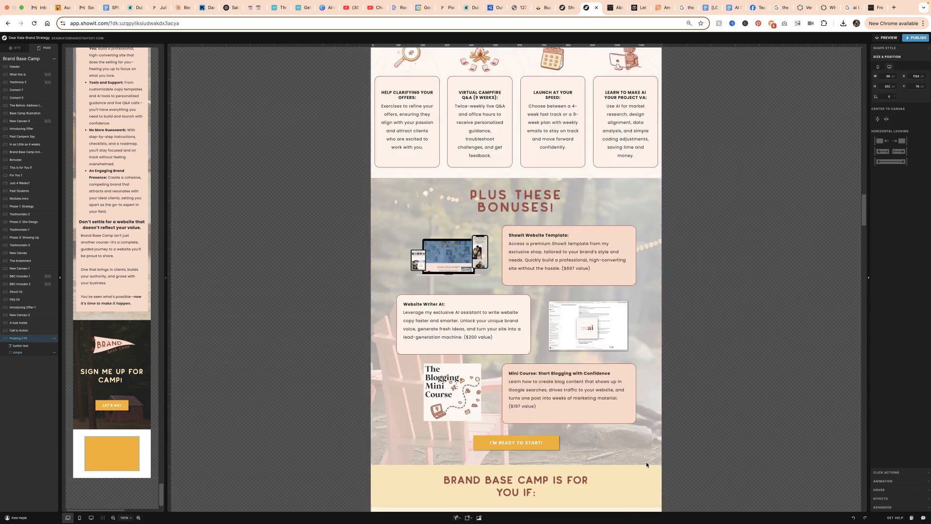
scroll(646, 463, down, 7)
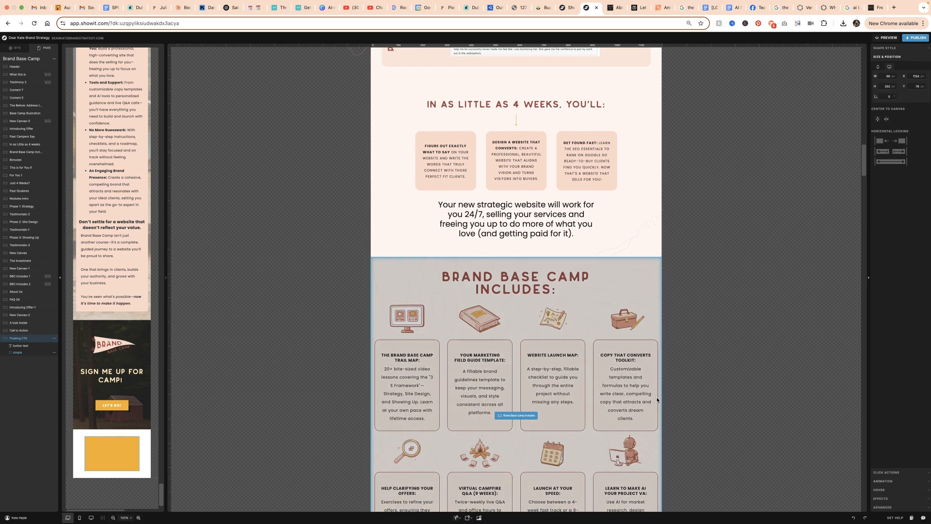
scroll(613, 183, down, 3)
scroll(649, 273, up, 20)
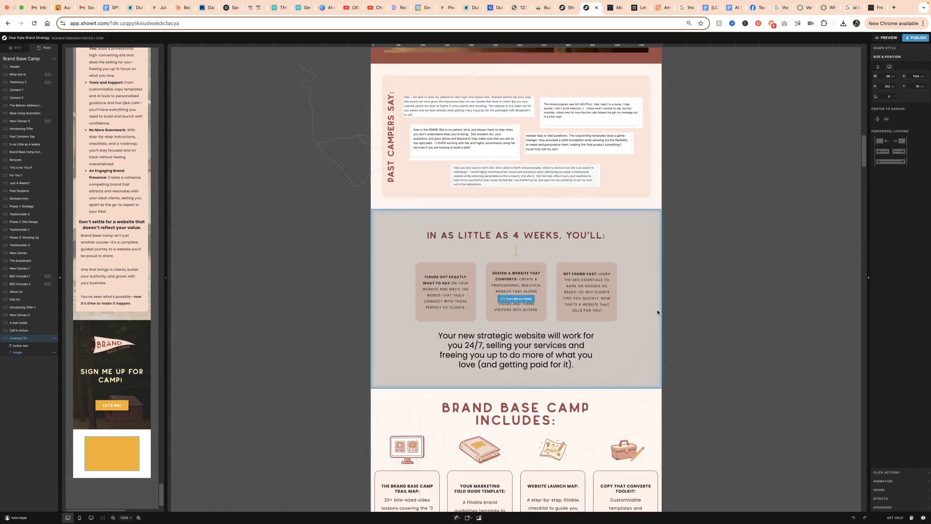
scroll(657, 315, up, 5)
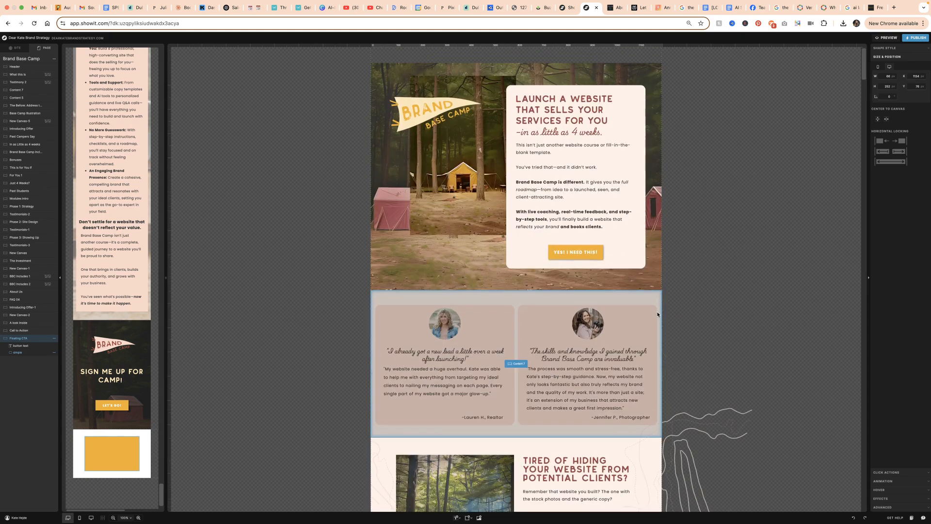
scroll(657, 315, down, 20)
scroll(656, 317, down, 20)
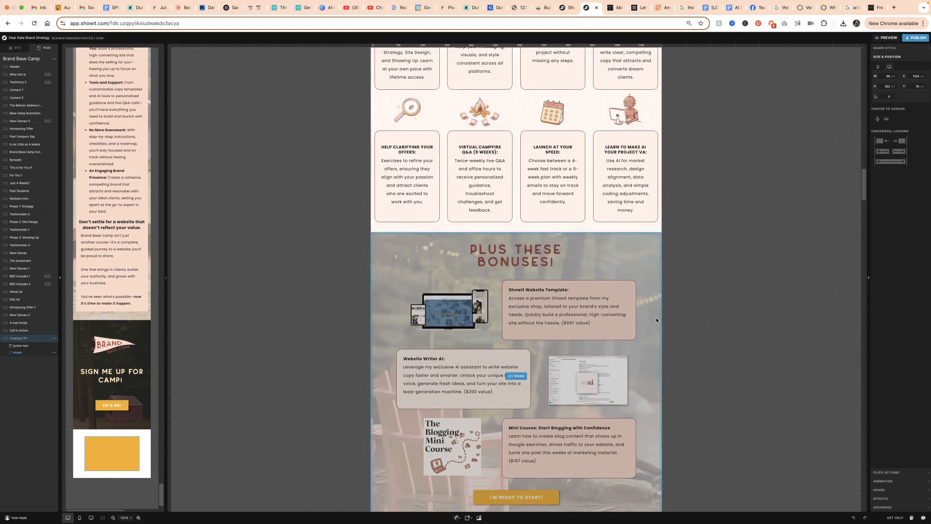
Shrink the golden rectangle to about 43 by 142 px at the canvas's right edge and centre the vertical text on it
drag(644, 432, 650, 432)
click(655, 429)
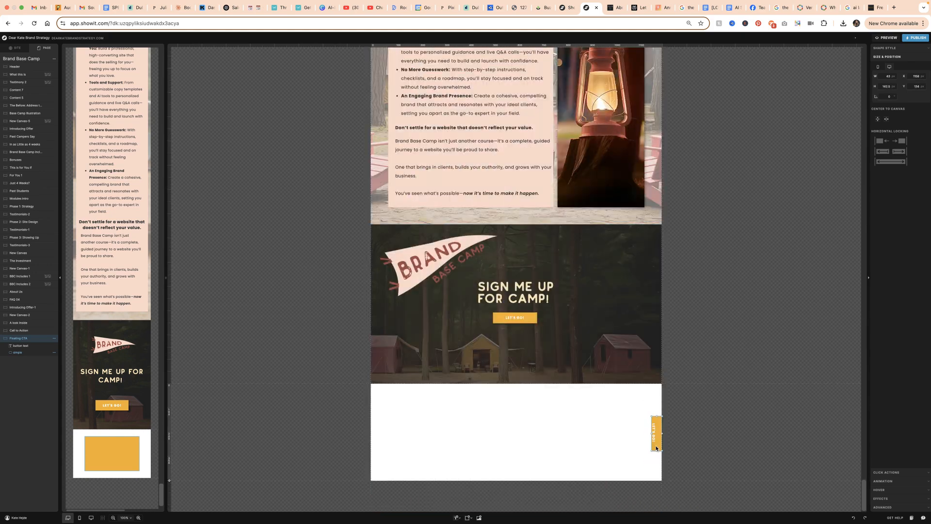
shift+click(659, 433)
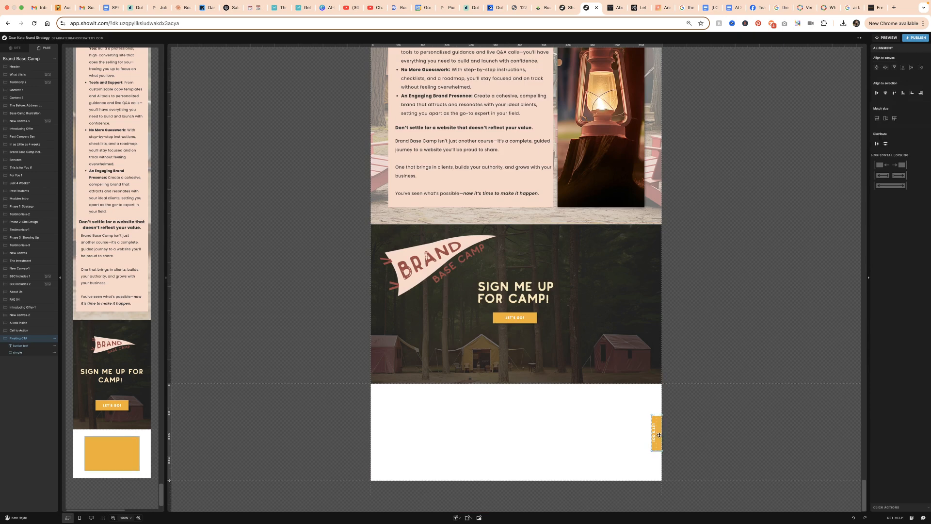
click(885, 92)
Change the vertical button text to "I need this!"
click(657, 429)
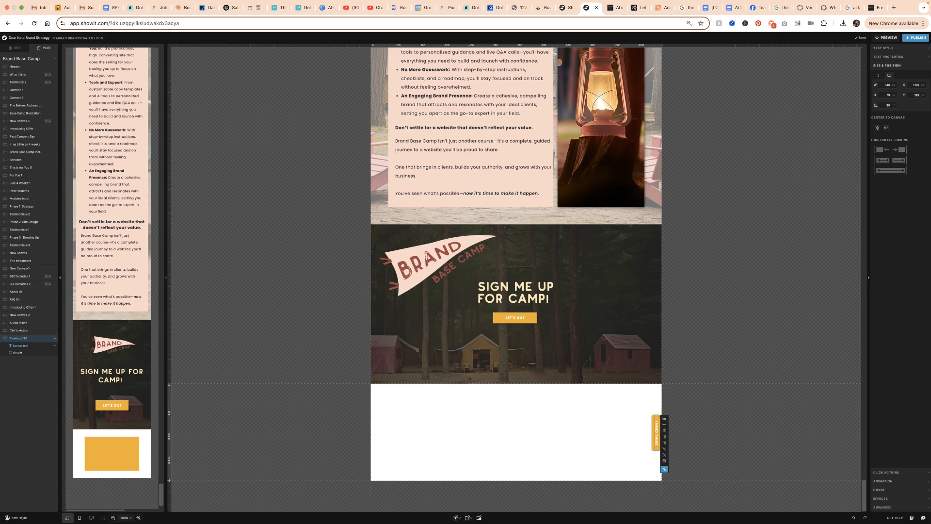
click(641, 411)
Link the golden rectangle and its text together to the canvas named The Investment and save the link
drag(647, 411, 670, 439)
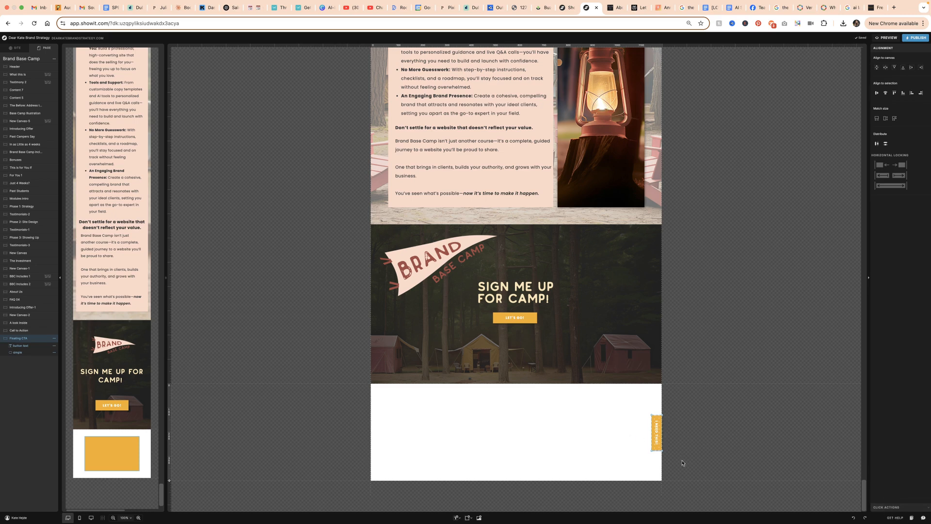
click(894, 507)
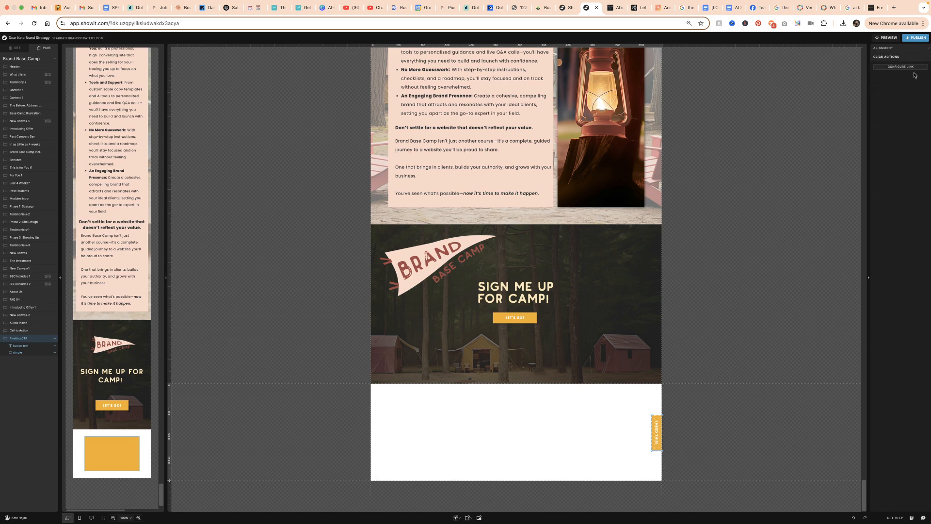
click(887, 68)
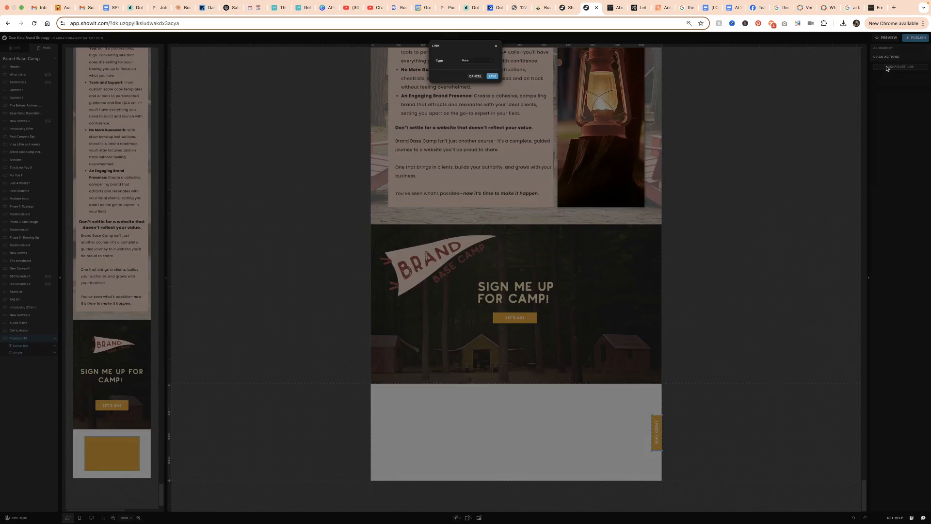
click(482, 61)
click(473, 80)
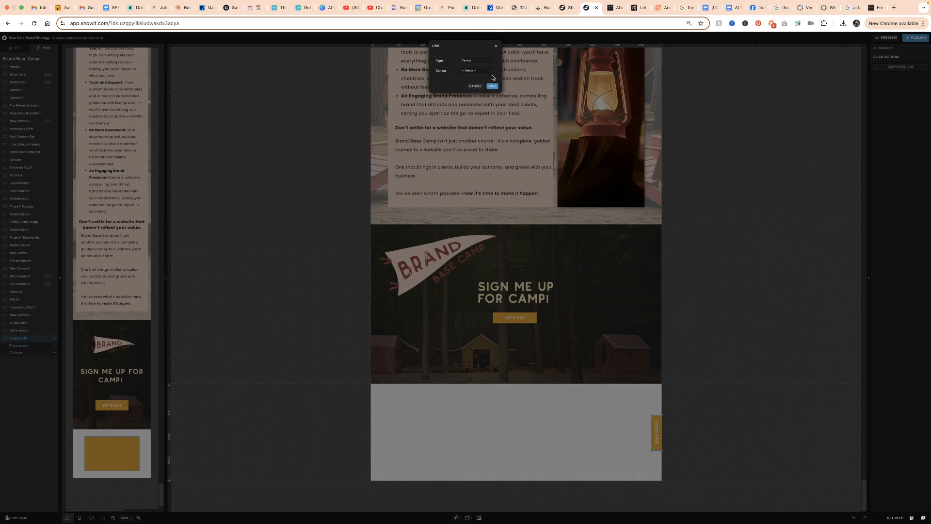
click(478, 71)
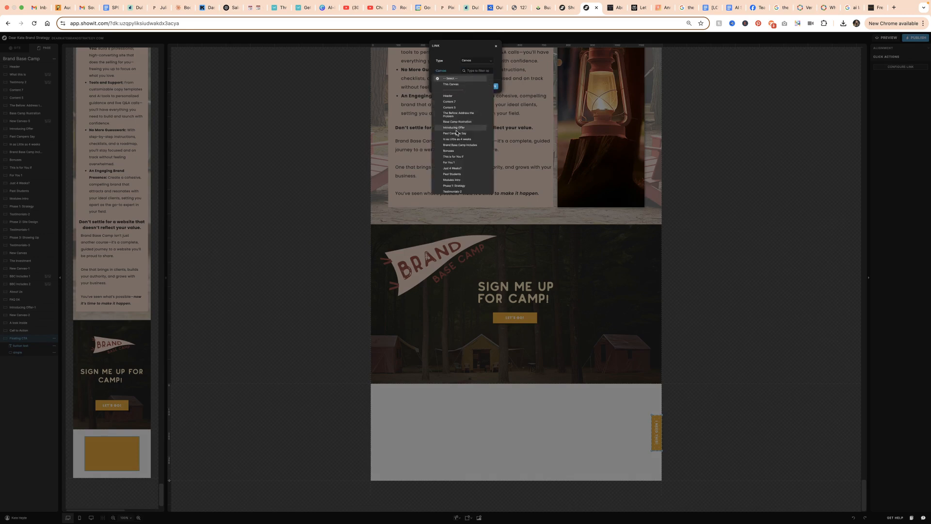
scroll(463, 172, down, 3)
scroll(463, 175, down, 3)
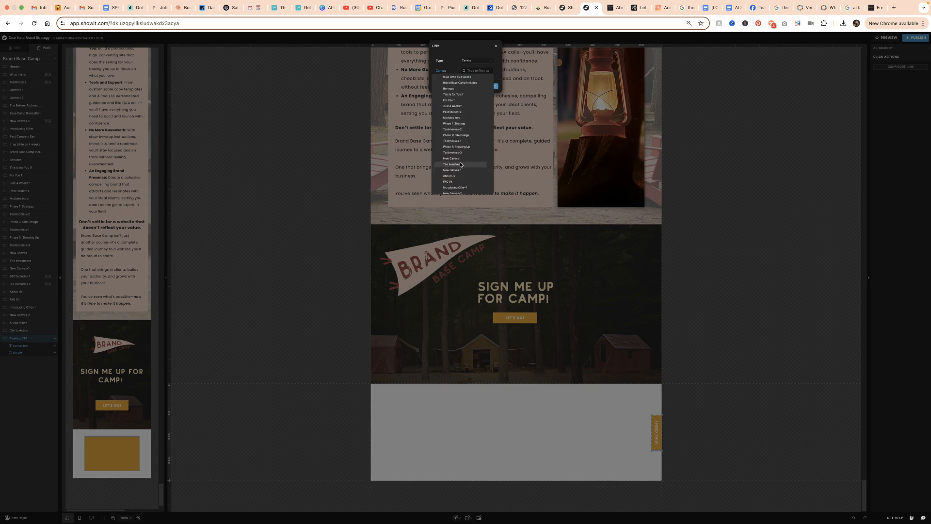
click(461, 165)
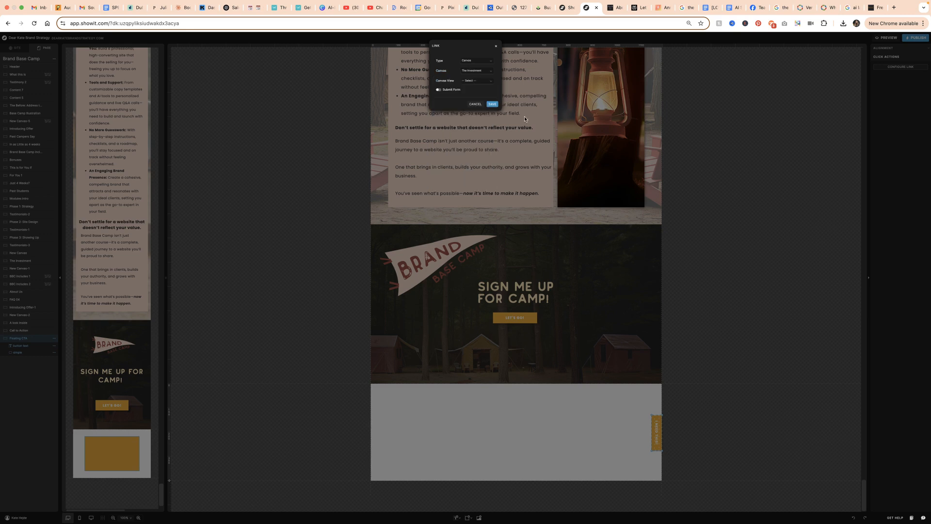
click(492, 105)
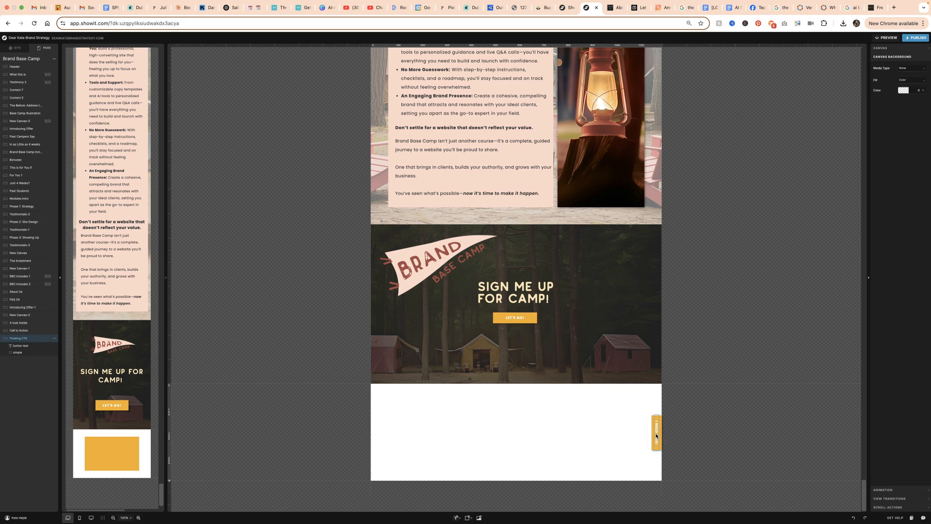
click(656, 436)
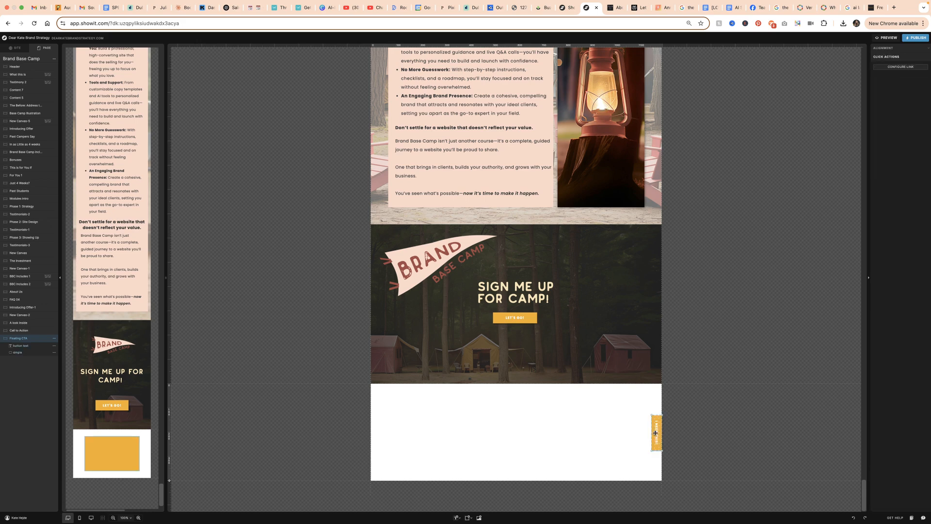
click(891, 48)
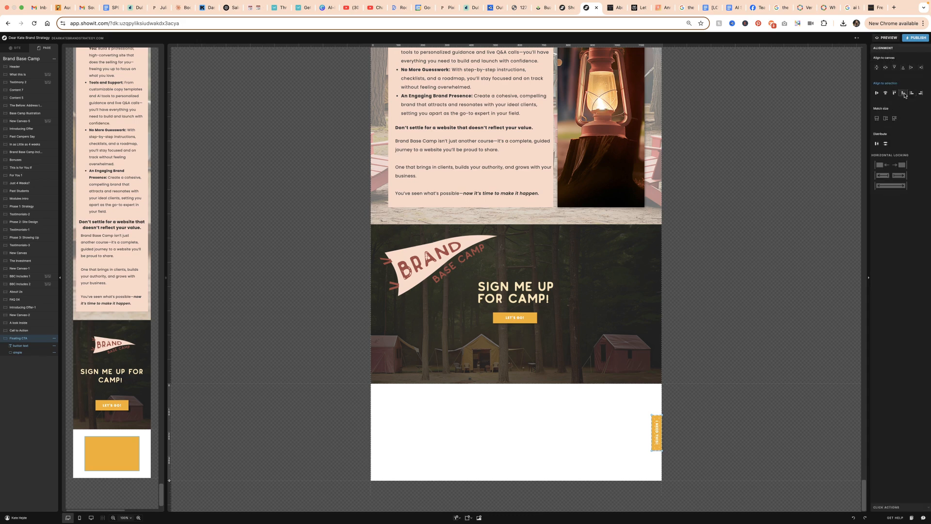
click(550, 450)
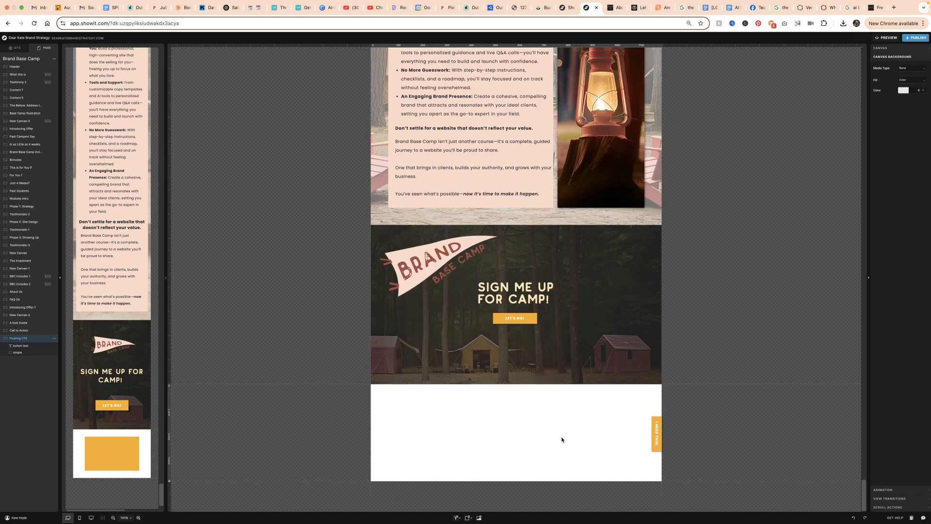
Look over the page sections above the Floating CTA canvas, including the payment plan cards
scroll(561, 439, up, 3)
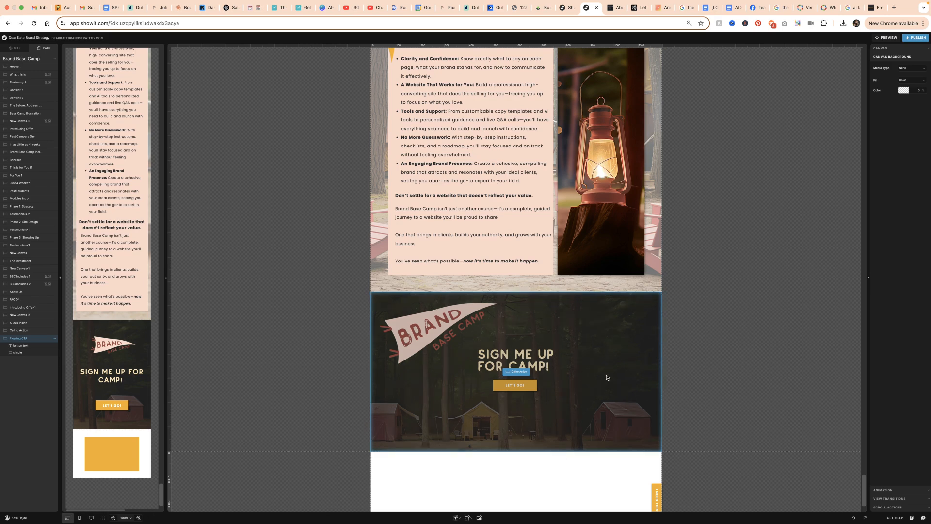
scroll(611, 387, up, 5)
scroll(611, 387, up, 10)
scroll(618, 396, down, 5)
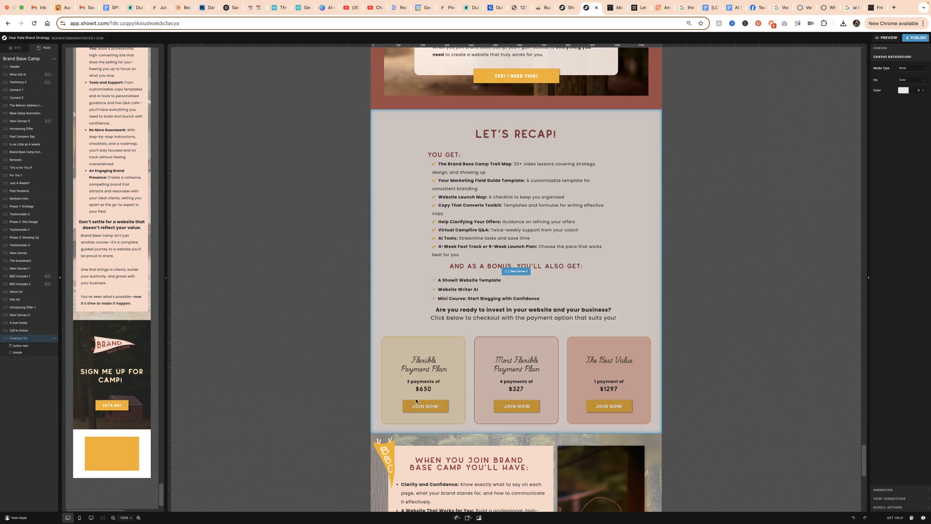
scroll(618, 332, up, 15)
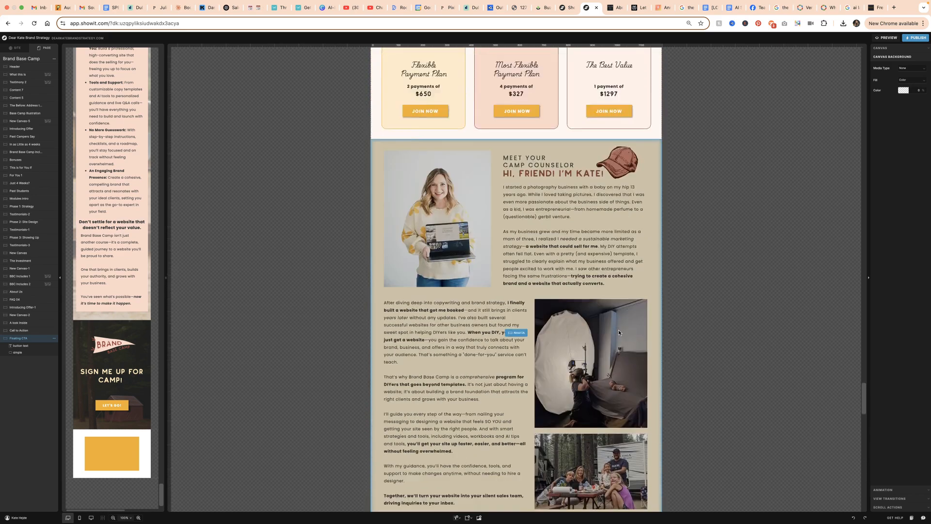
scroll(618, 332, up, 20)
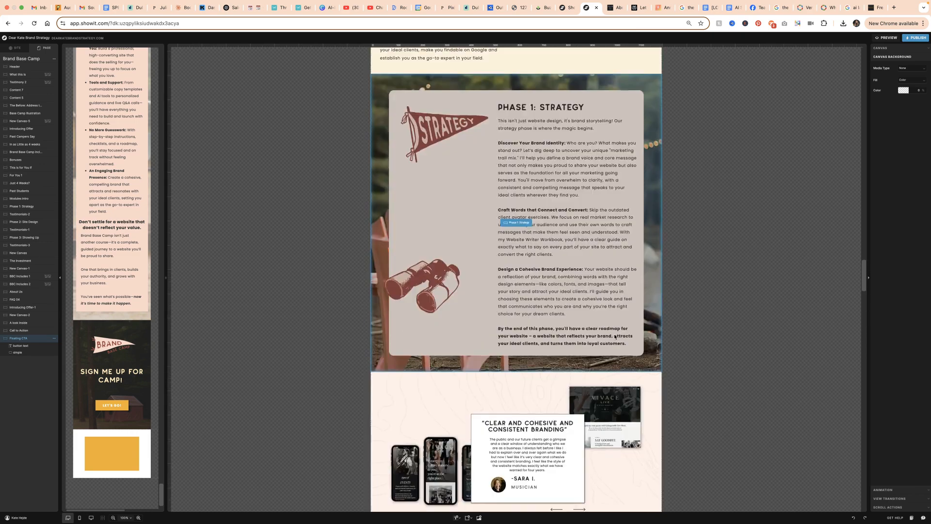
scroll(614, 341, up, 20)
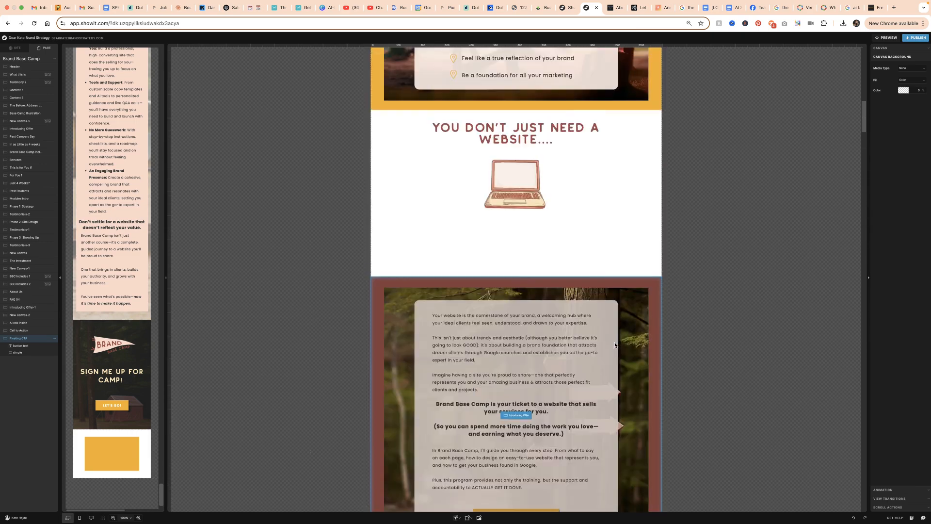
Check the stacking order of the page's canvases, from Header down through Introducing Offer
click(652, 110)
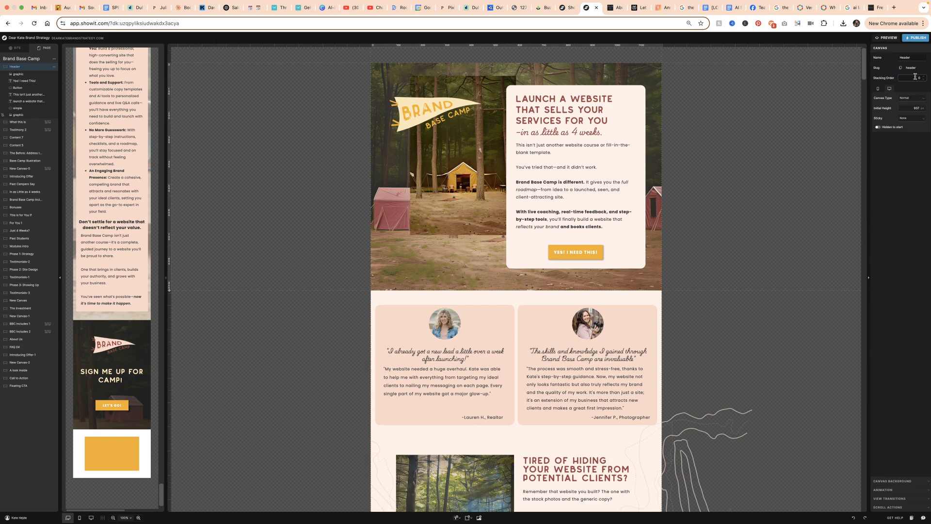
click(647, 299)
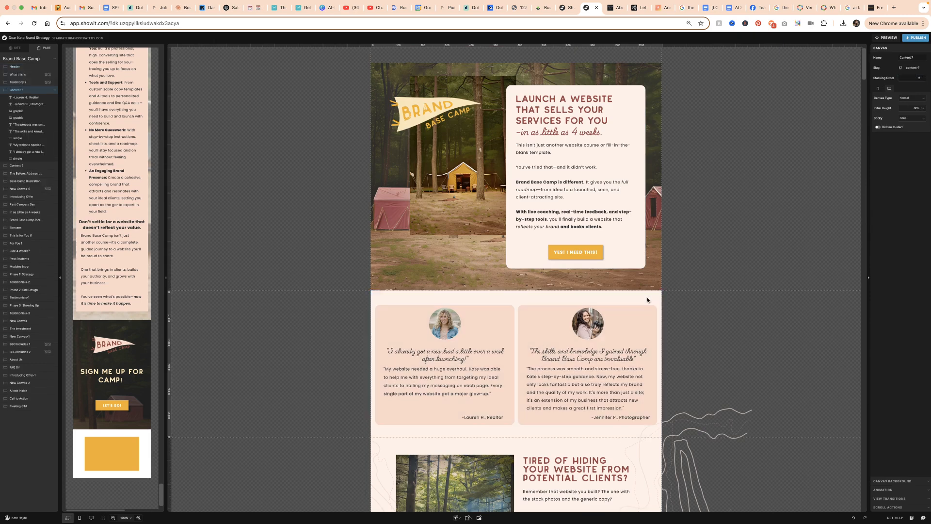
scroll(650, 315, down, 3)
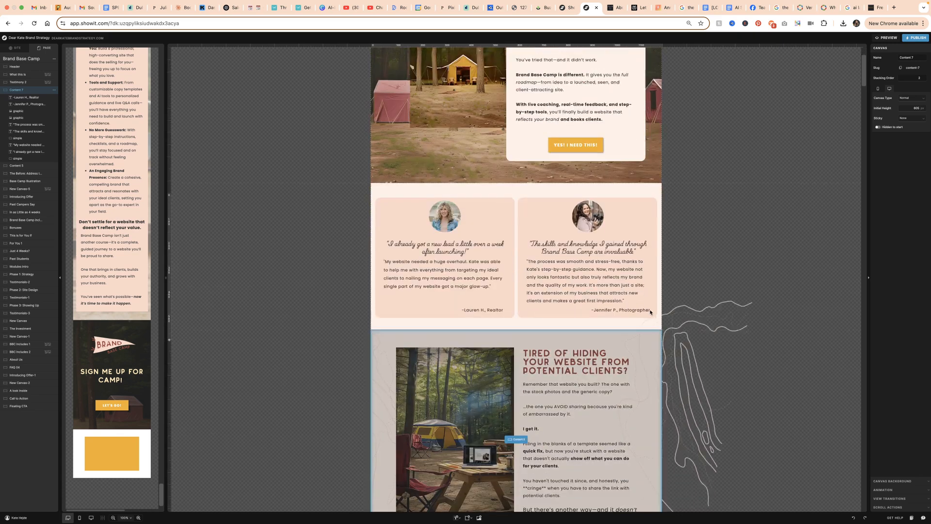
click(654, 331)
scroll(654, 331, down, 5)
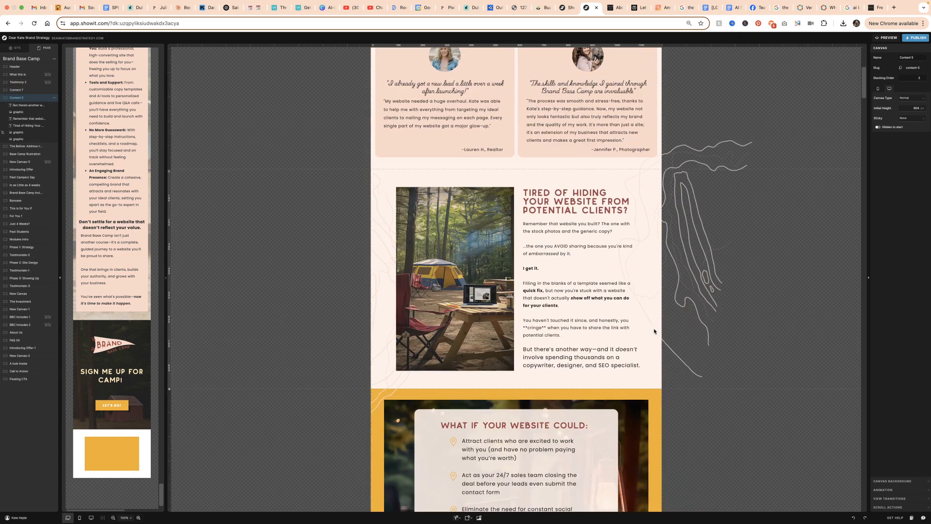
click(654, 332)
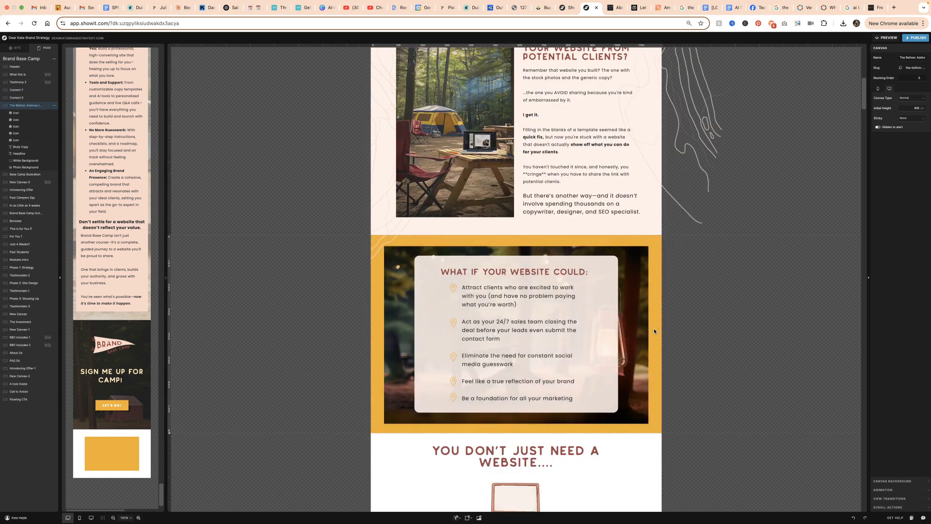
scroll(654, 330, down, 5)
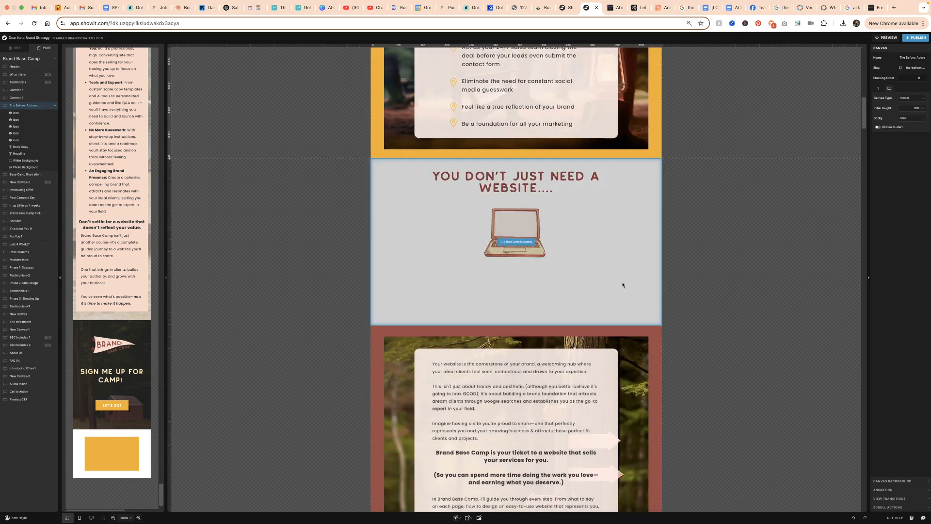
click(622, 285)
click(635, 369)
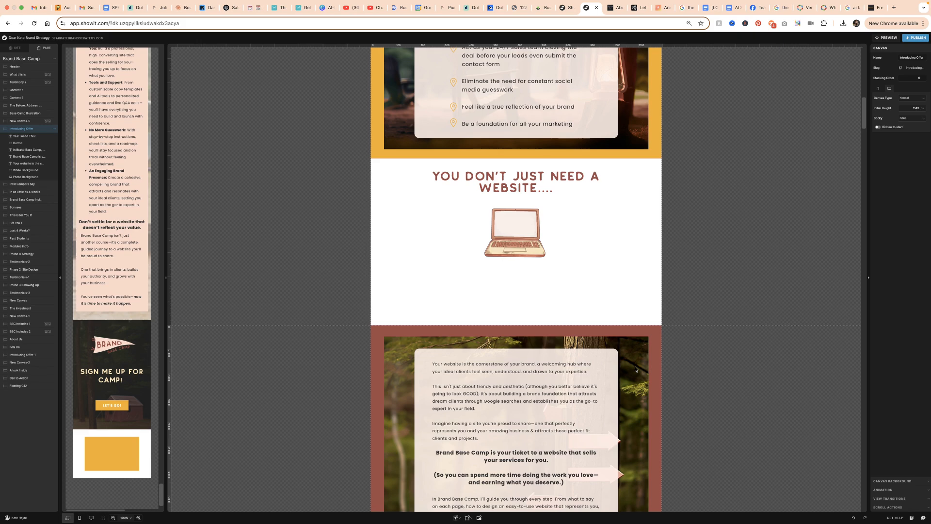
Check the stacking order of the page's canvases from Past Campers Say down through Bonuses
scroll(636, 369, down, 6)
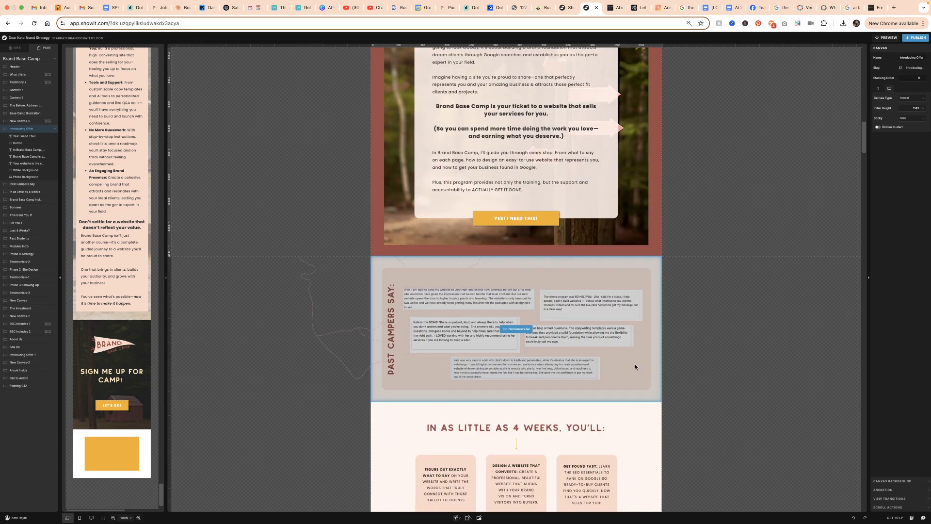
scroll(652, 357, down, 3)
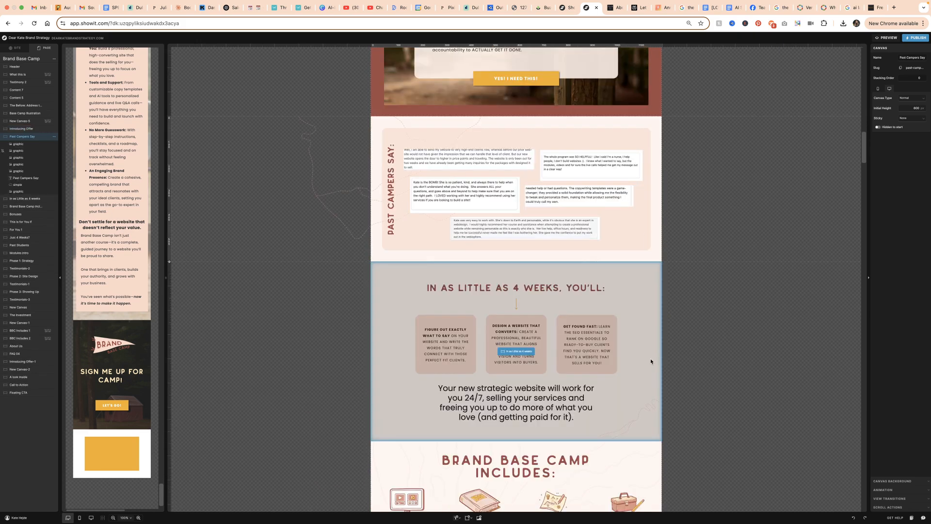
click(650, 360)
scroll(650, 361, down, 10)
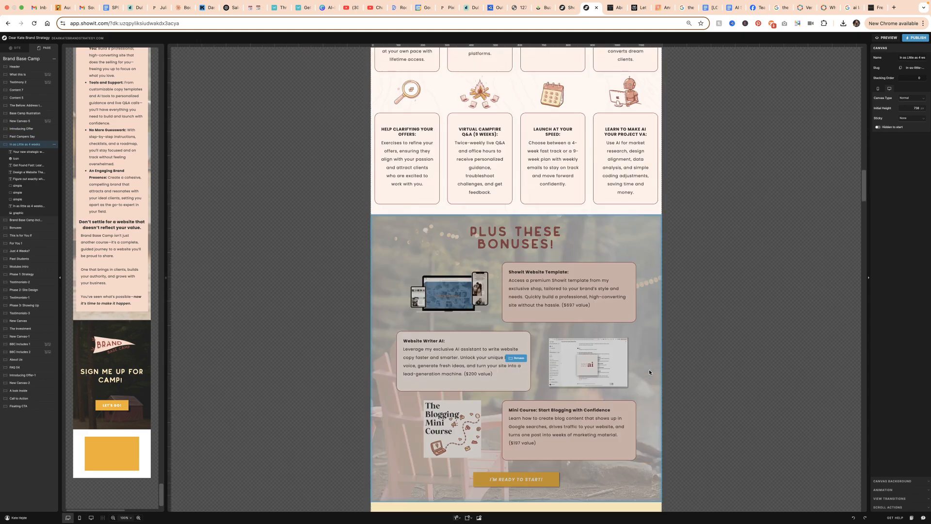
click(648, 368)
scroll(648, 368, down, 5)
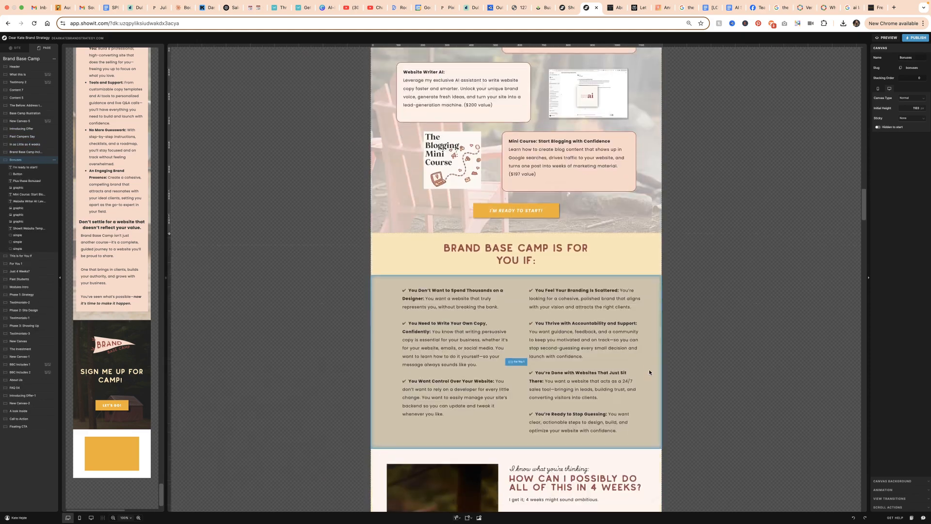
scroll(649, 368, down, 1)
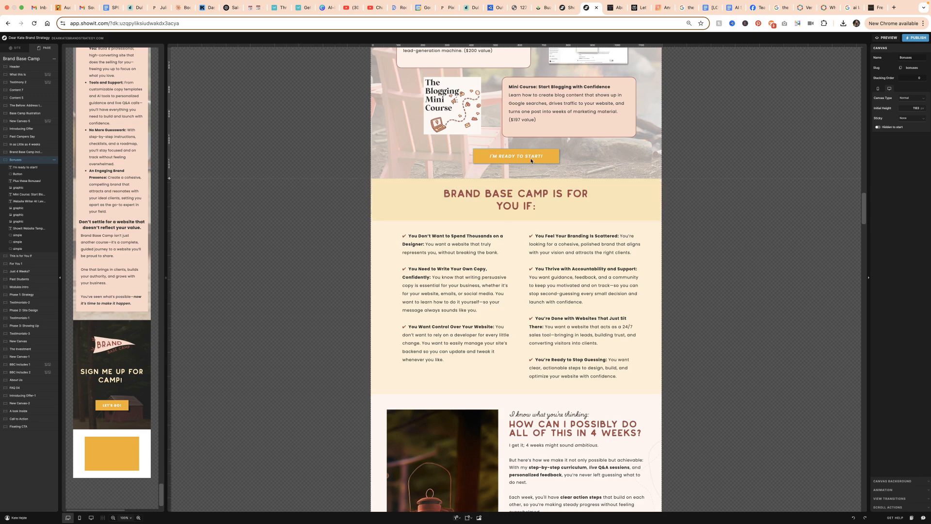
click(911, 78)
scroll(655, 316, down, 1)
click(672, 298)
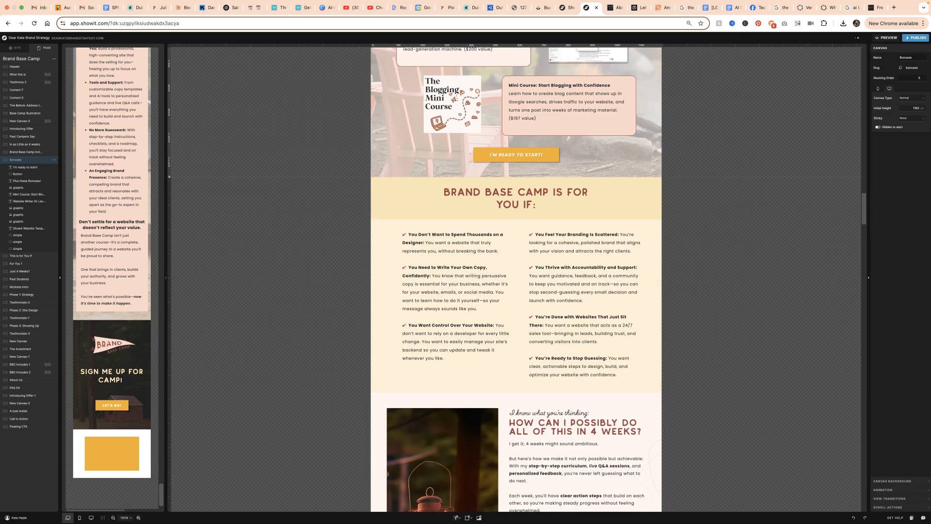
Check the stacking order of the remaining canvases, from Just 4 Weeks? down through the payment plans and Let's Recap sections
scroll(655, 305, down, 10)
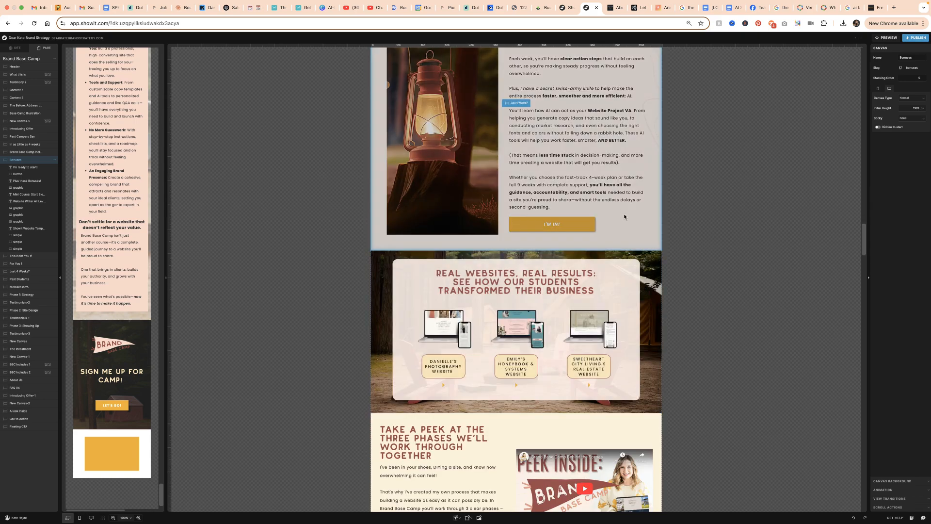
scroll(631, 301, down, 15)
click(637, 285)
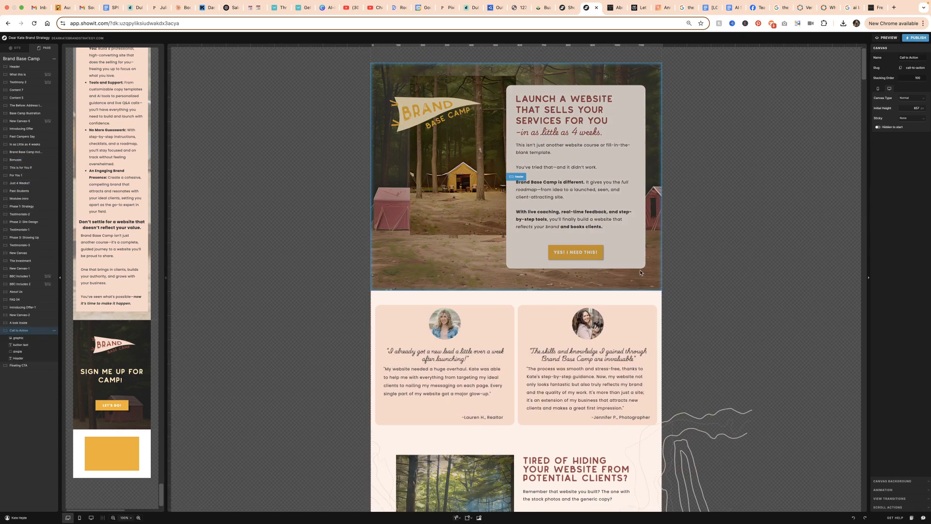
scroll(630, 290, up, 10)
click(615, 183)
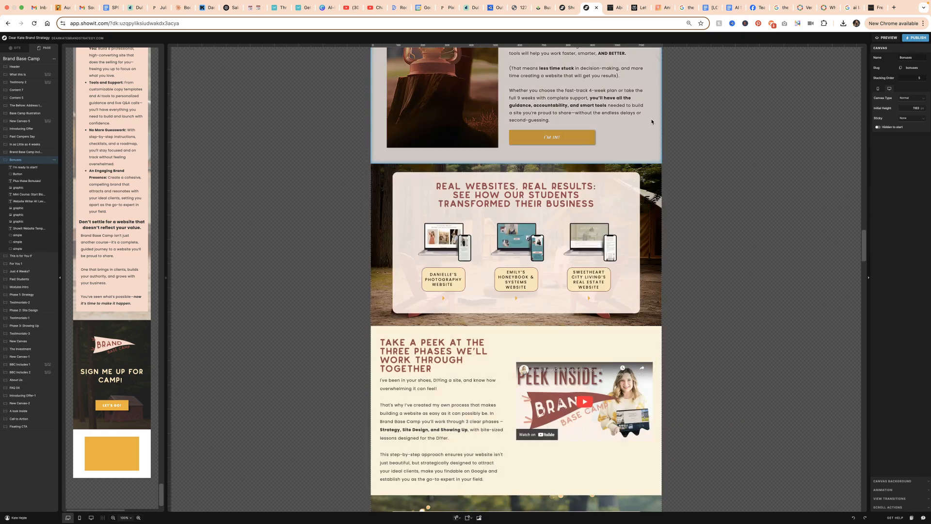
click(658, 236)
scroll(630, 271, down, 20)
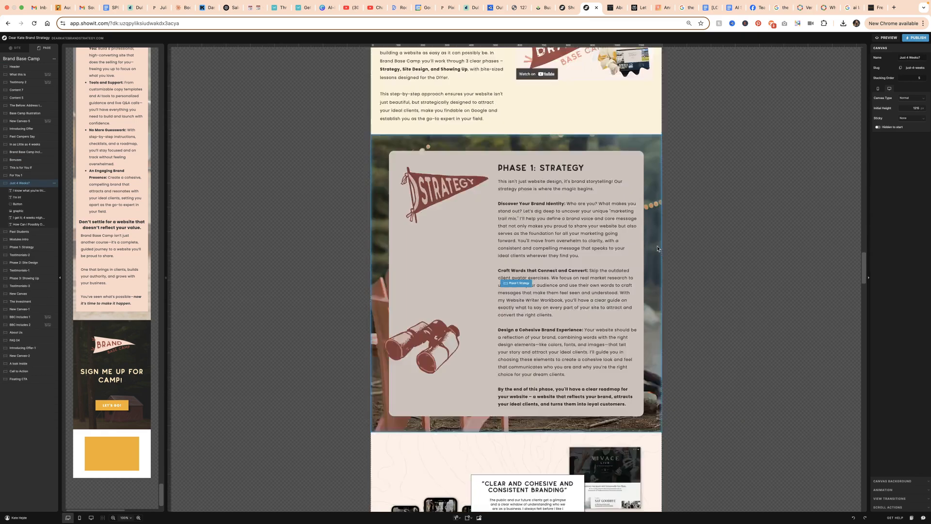
scroll(599, 339, down, 10)
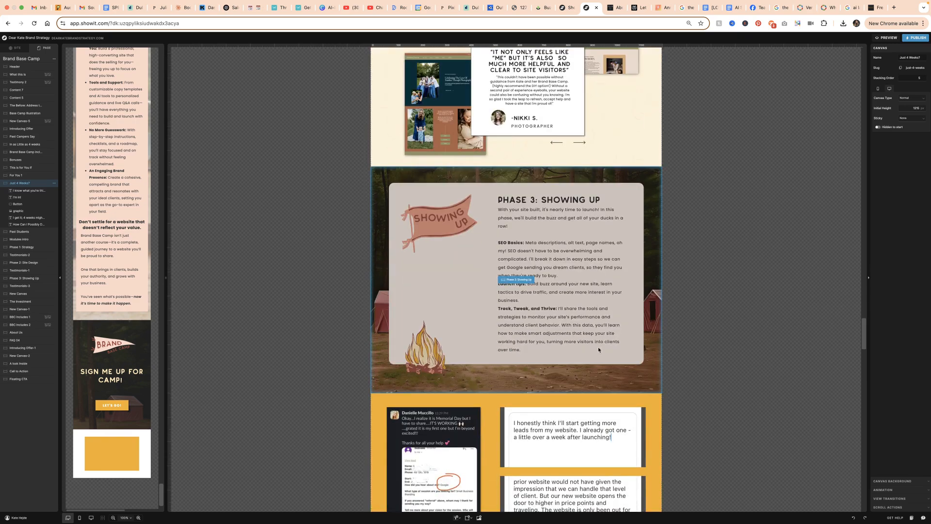
scroll(601, 368, down, 5)
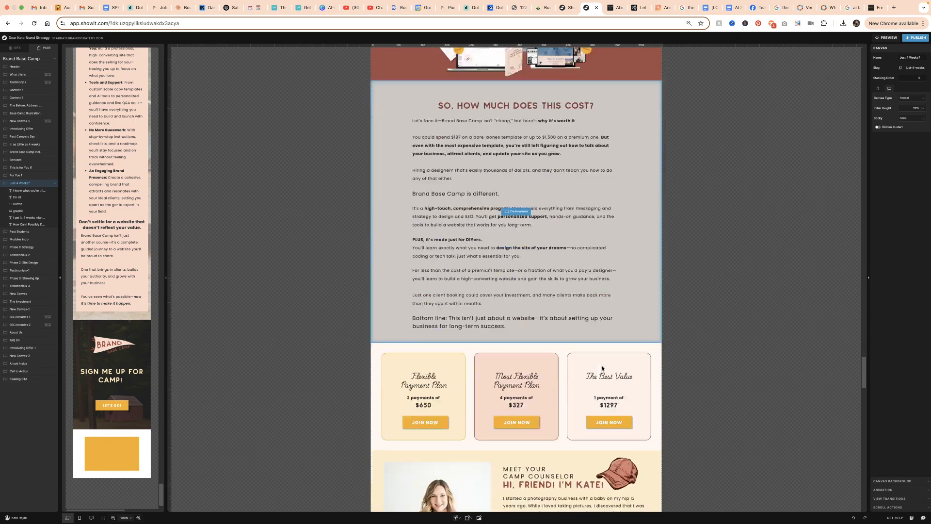
click(658, 318)
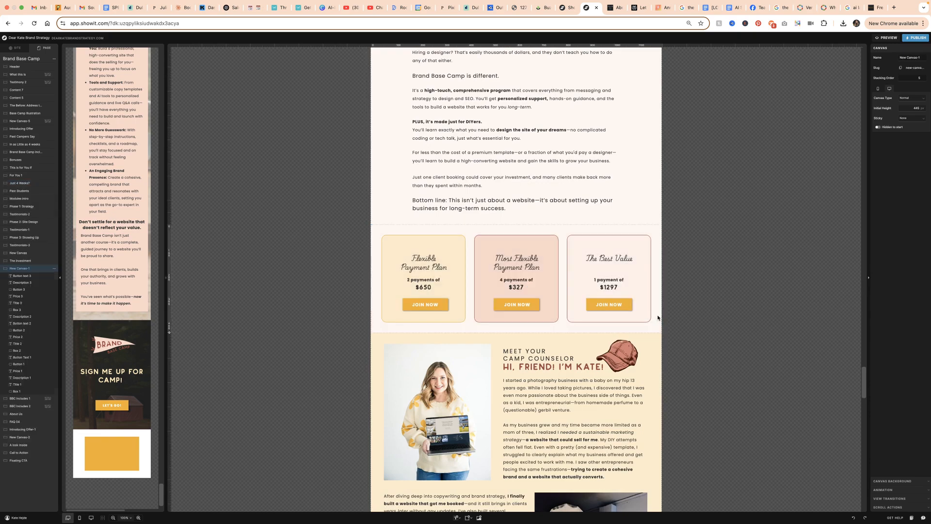
scroll(647, 329, down, 15)
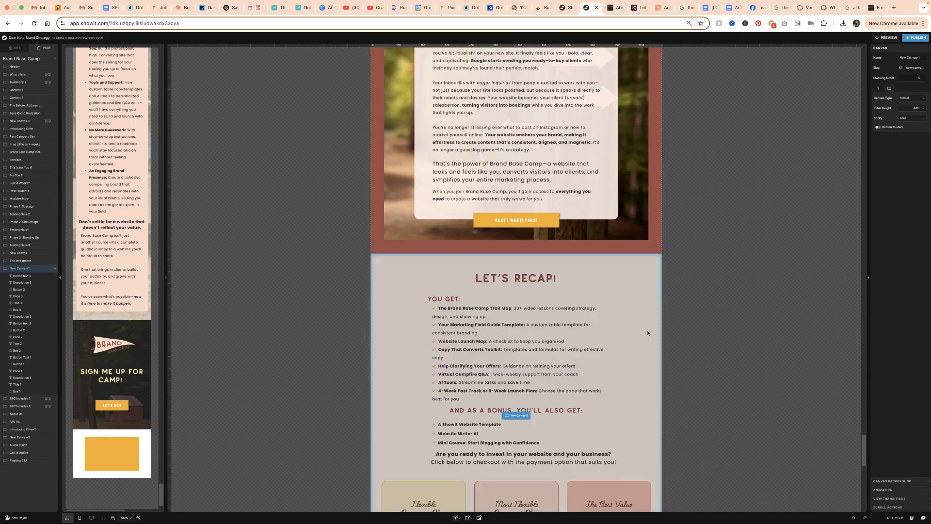
Set the Floating CTA canvas's stacking order to 4 and its initial height to 1
click(611, 425)
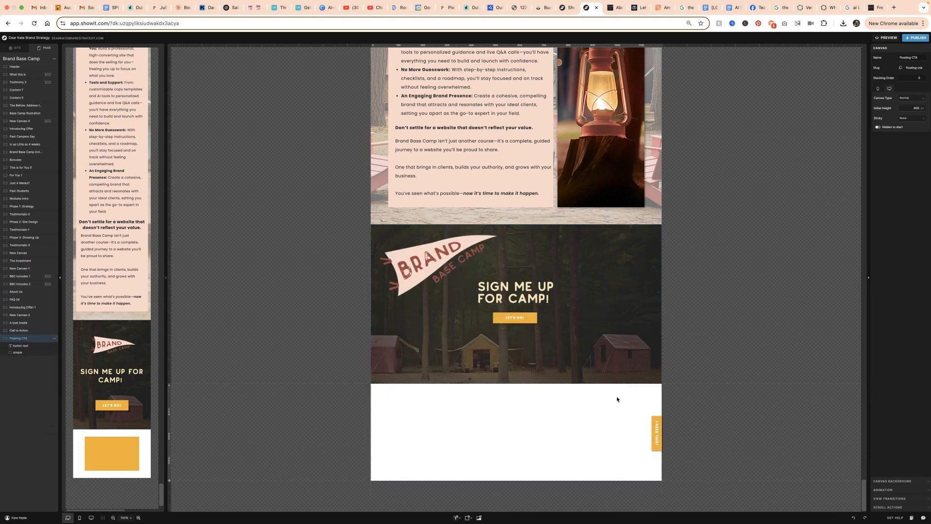
click(916, 78)
click(797, 270)
click(915, 108)
click(923, 110)
text(1)
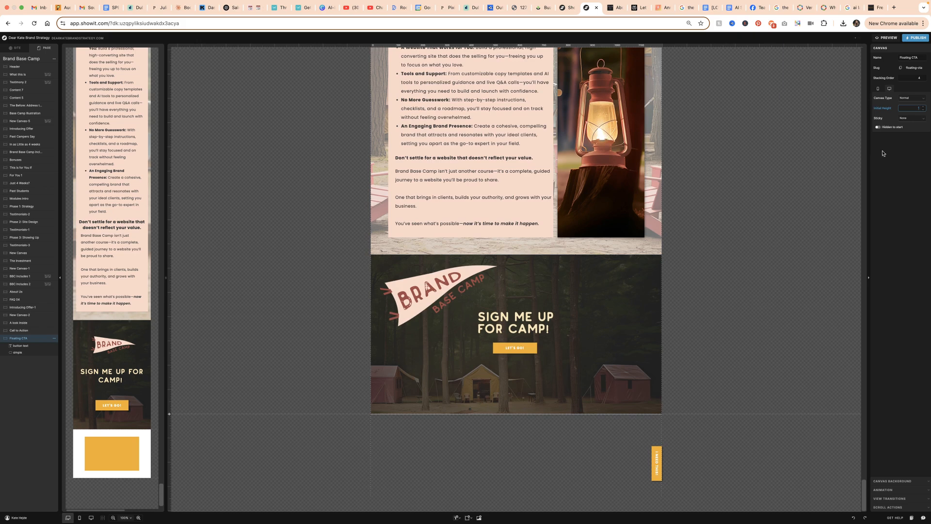
Make the Floating CTA canvas sticky to Top and open the site preview
click(911, 119)
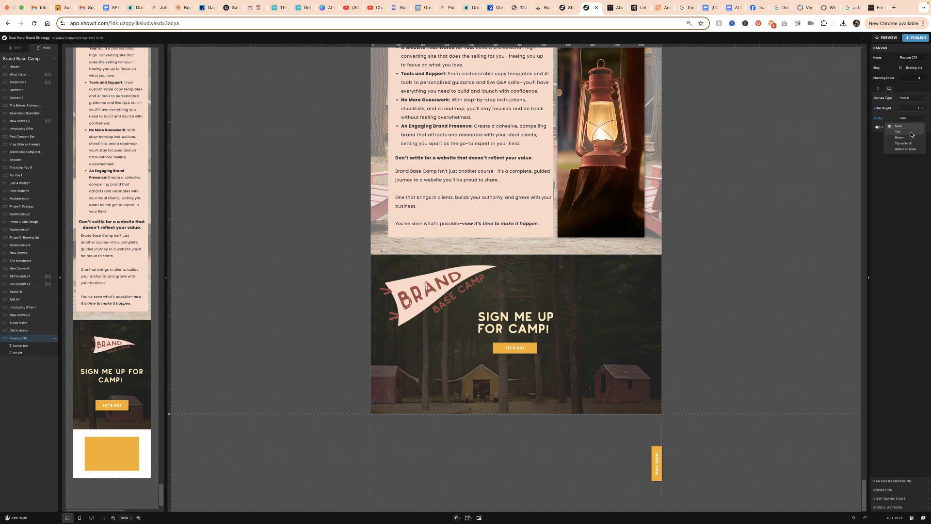
click(911, 133)
click(887, 38)
Examine in the preview how the floating button behaves over the header, testimonials and introductory sections
scroll(493, 324, down, 2)
scroll(493, 324, down, 3)
scroll(494, 327, down, 1)
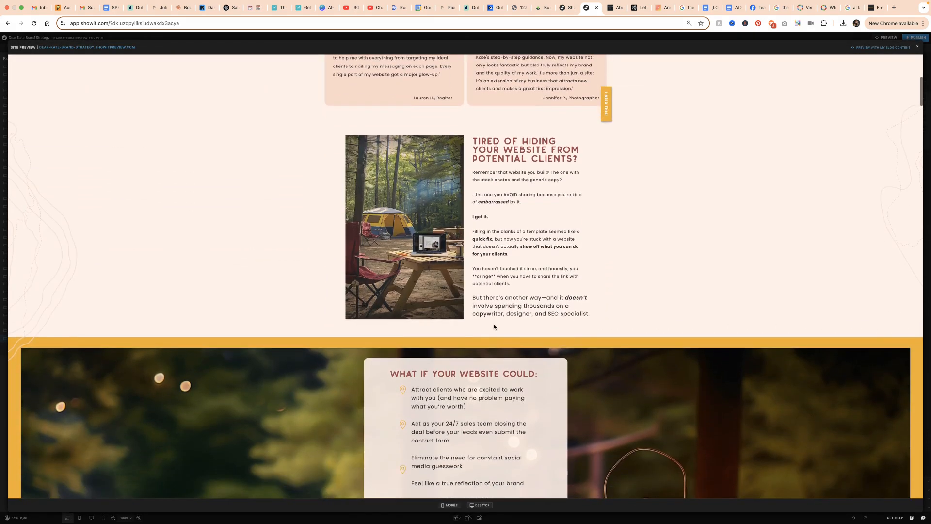
scroll(494, 326, down, 1)
scroll(494, 323, up, 5)
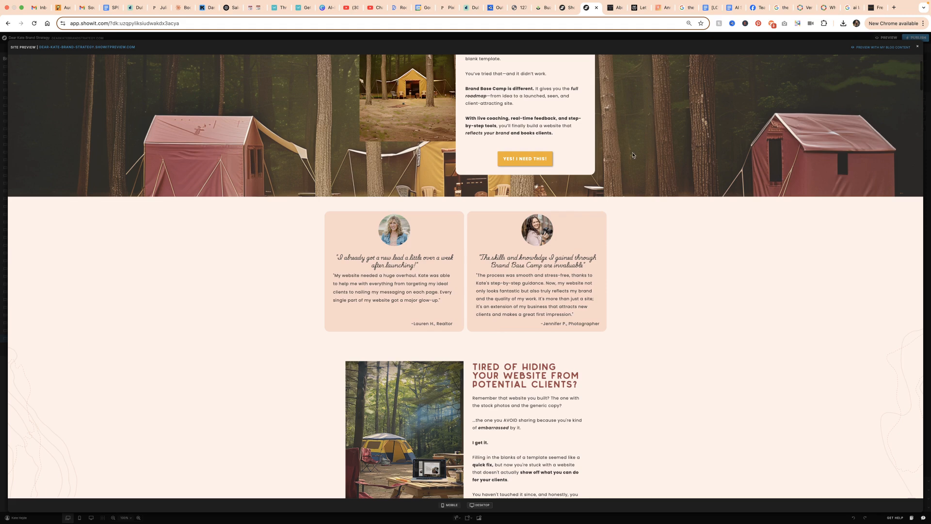
scroll(633, 154, down, 4)
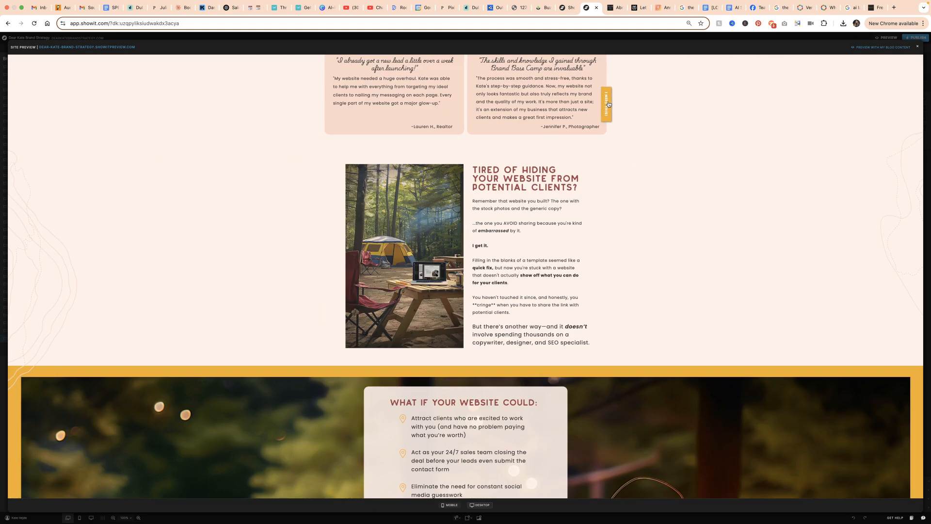
scroll(608, 102, up, 2)
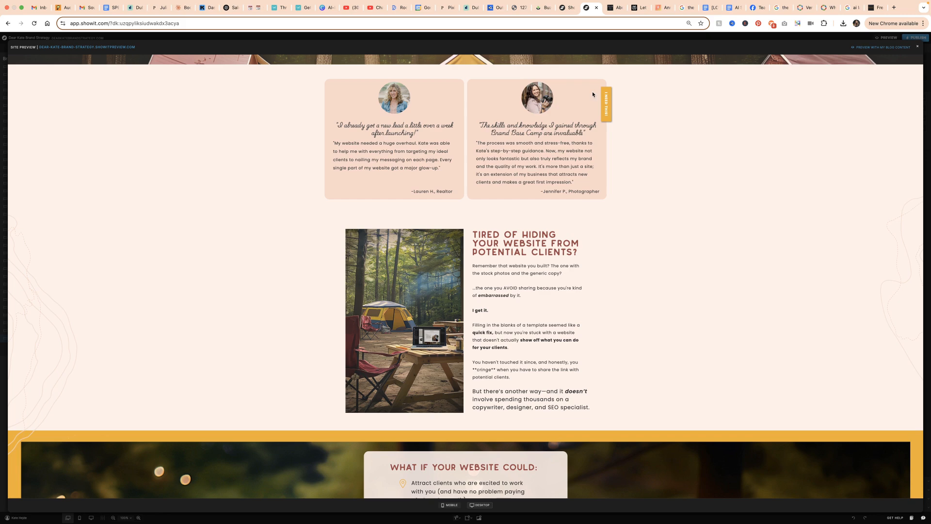
scroll(819, 134, down, 15)
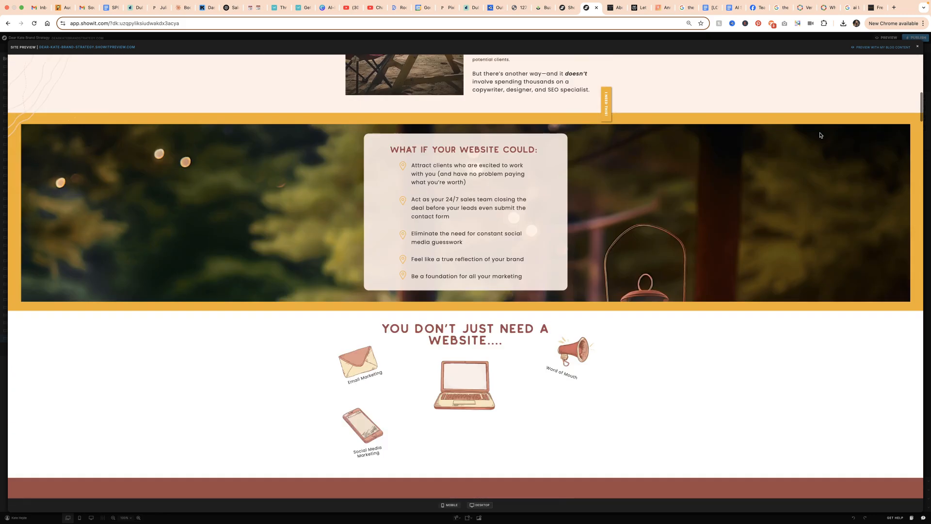
scroll(820, 135, down, 3)
scroll(820, 135, up, 3)
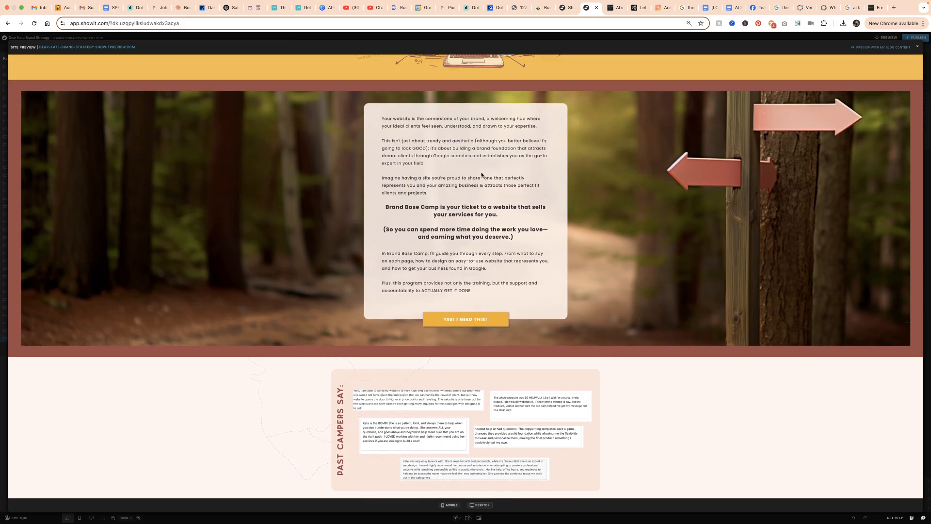
scroll(638, 138, down, 3)
scroll(638, 139, up, 4)
scroll(638, 138, down, 1)
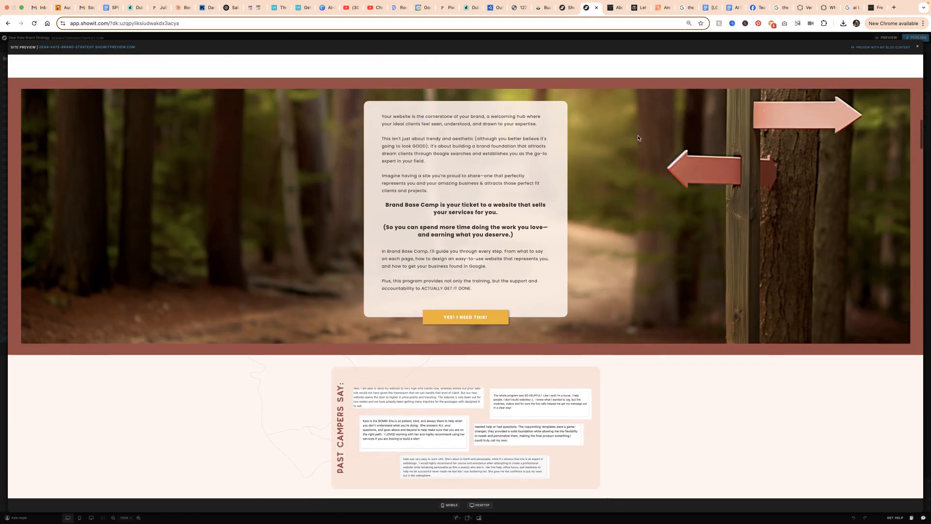
Check the floating button over the Bonuses section and on to the end of the page, and close the preview
scroll(638, 138, down, 9)
scroll(638, 140, down, 10)
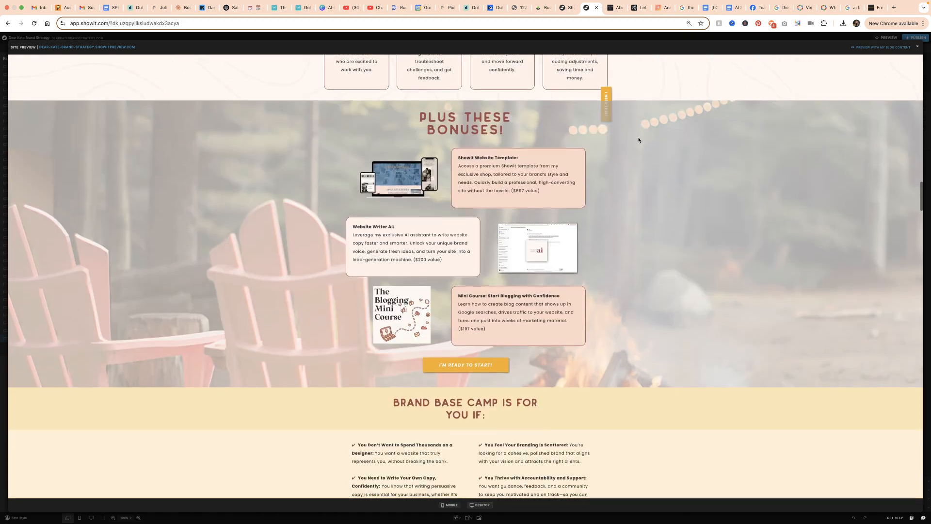
scroll(638, 140, down, 4)
scroll(638, 140, up, 6)
scroll(638, 141, down, 4)
scroll(679, 172, up, 5)
scroll(779, 210, down, 3)
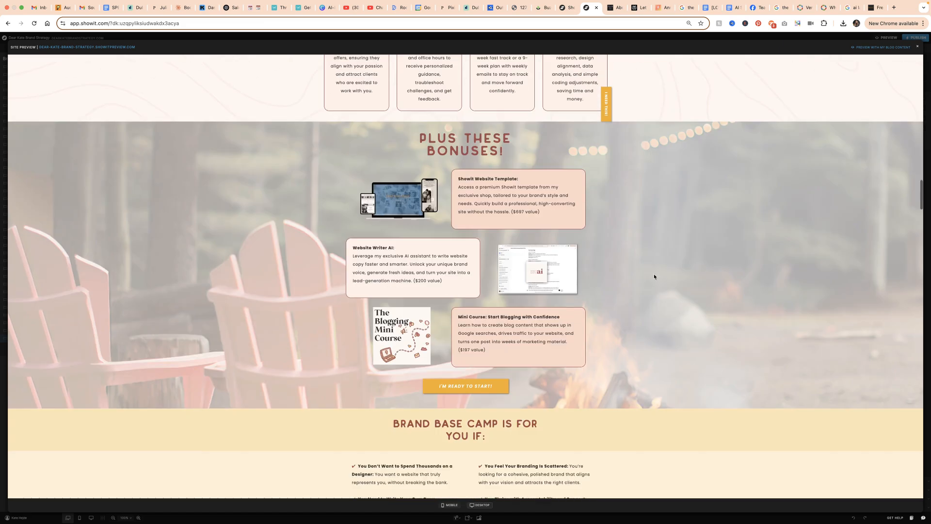
scroll(654, 277, down, 2)
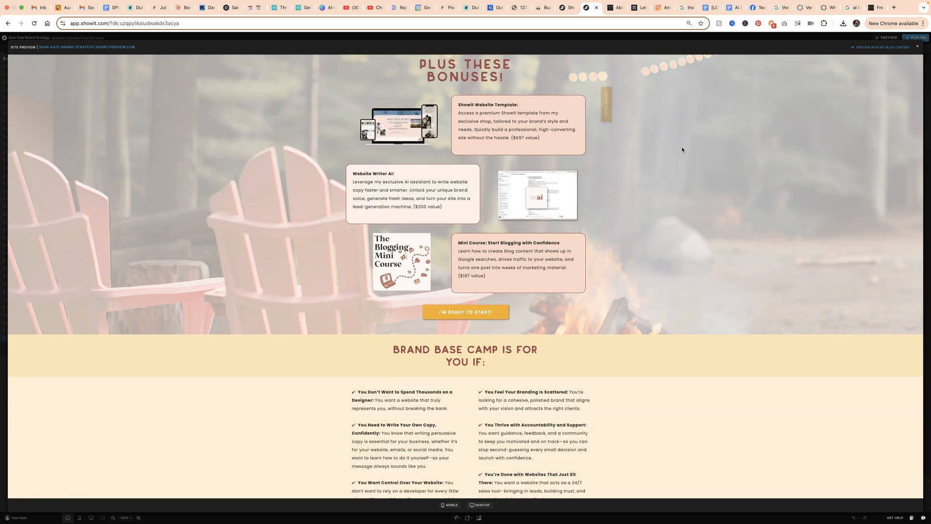
scroll(637, 189, down, 4)
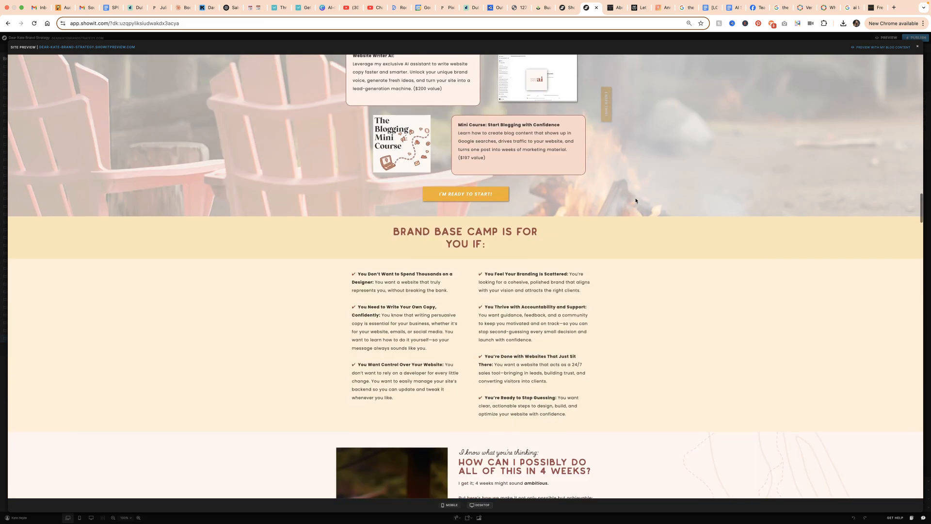
scroll(638, 164, down, 3)
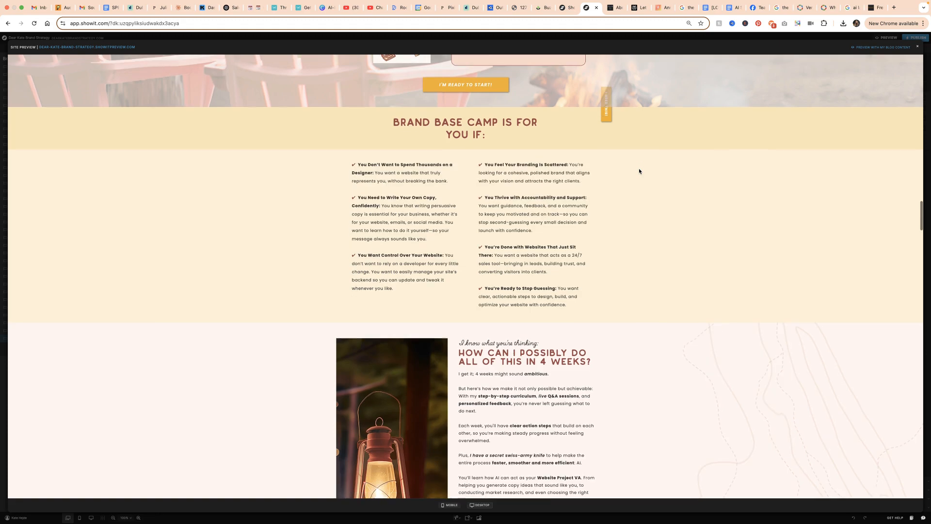
scroll(639, 171, down, 8)
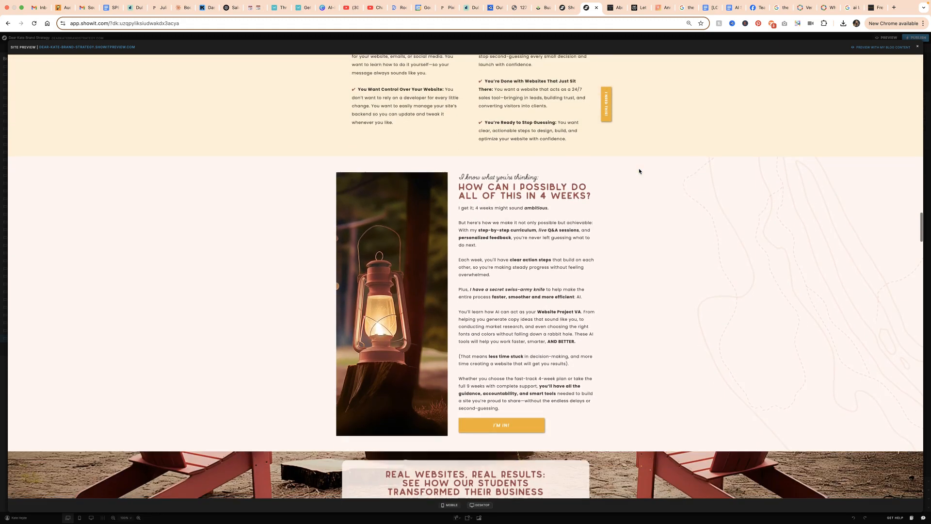
scroll(639, 171, up, 4)
scroll(639, 171, down, 7)
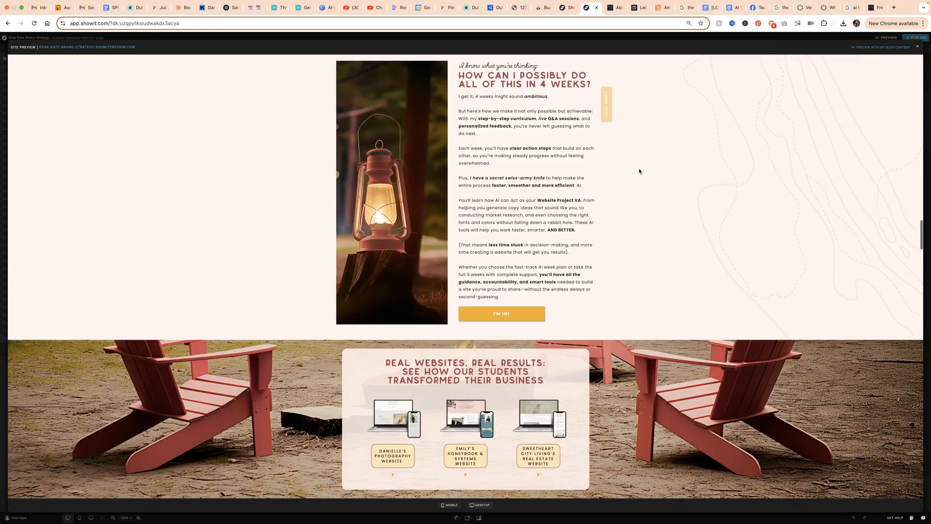
scroll(639, 171, down, 20)
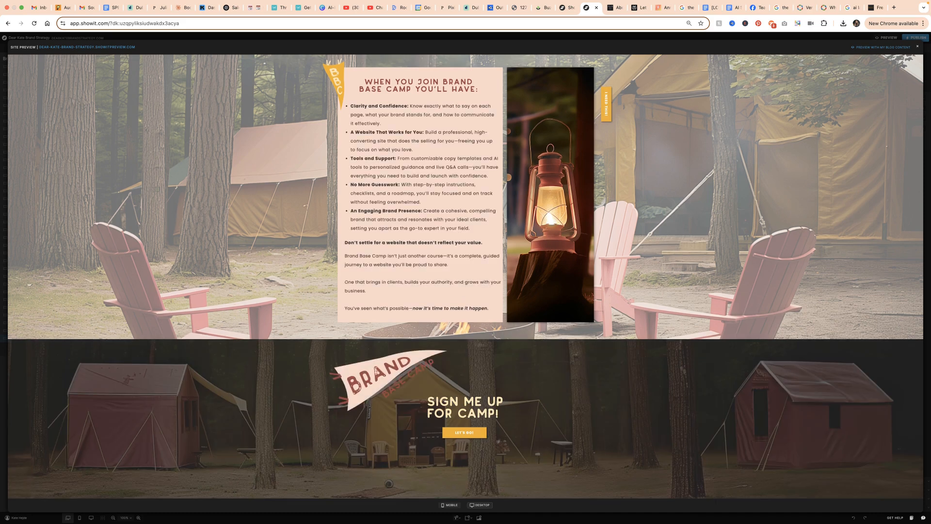
click(916, 47)
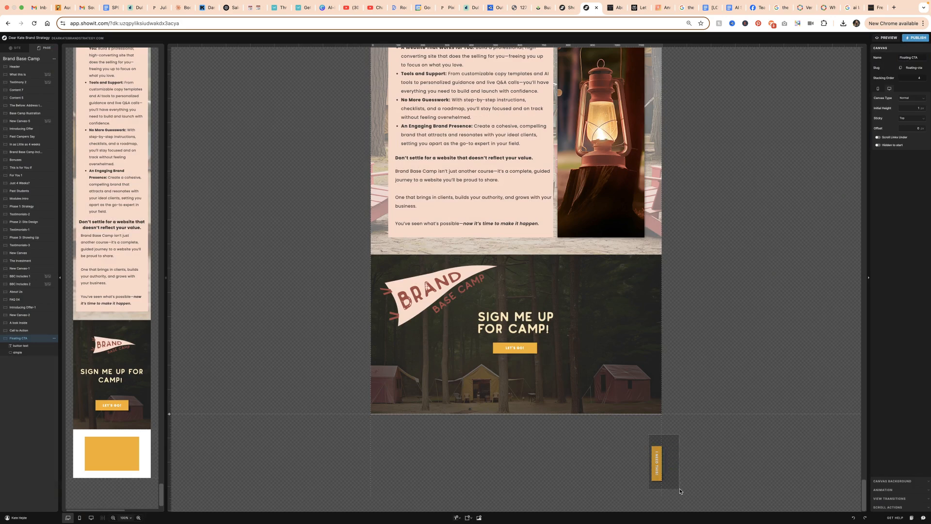
Select the golden rectangle and its text together, adjust their settings, and preview the site again
click(657, 461)
click(903, 167)
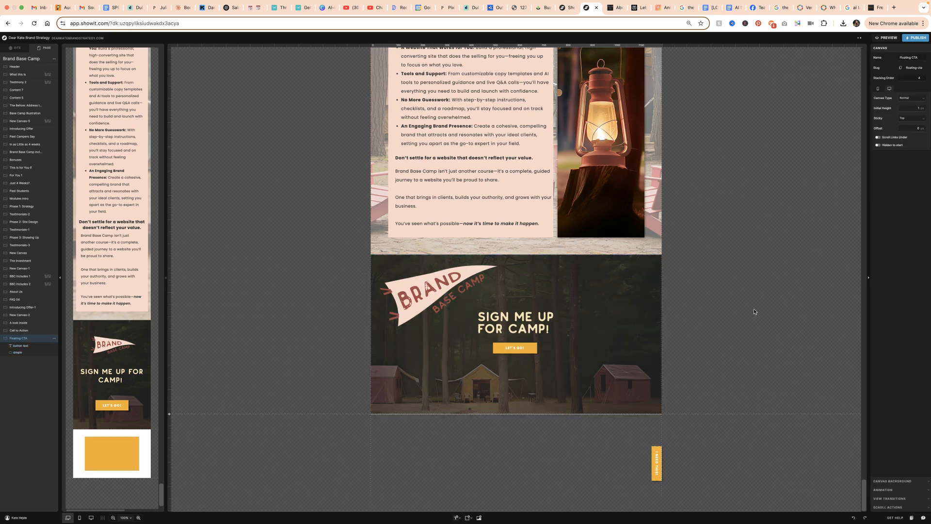
click(886, 37)
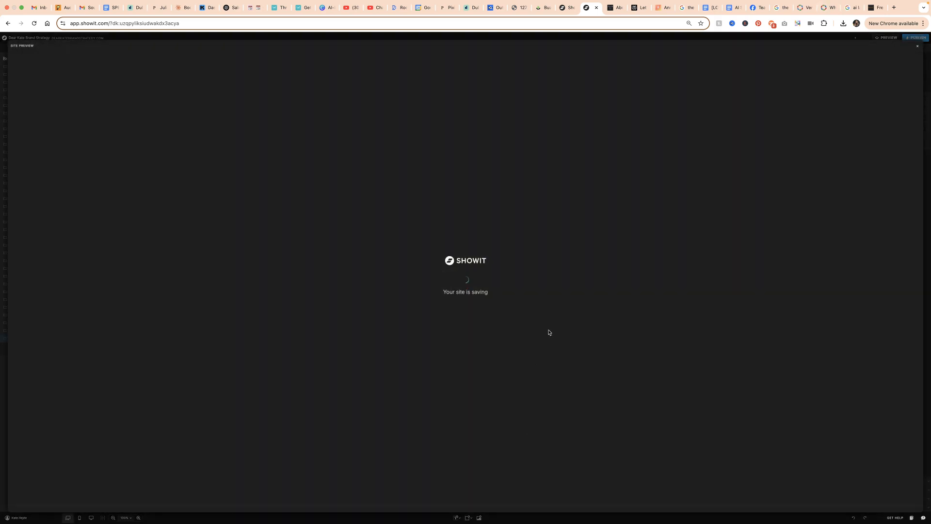
Check in the preview how the floating button behaves from the testimonials down to the phase sections, and close the preview
scroll(563, 300, down, 5)
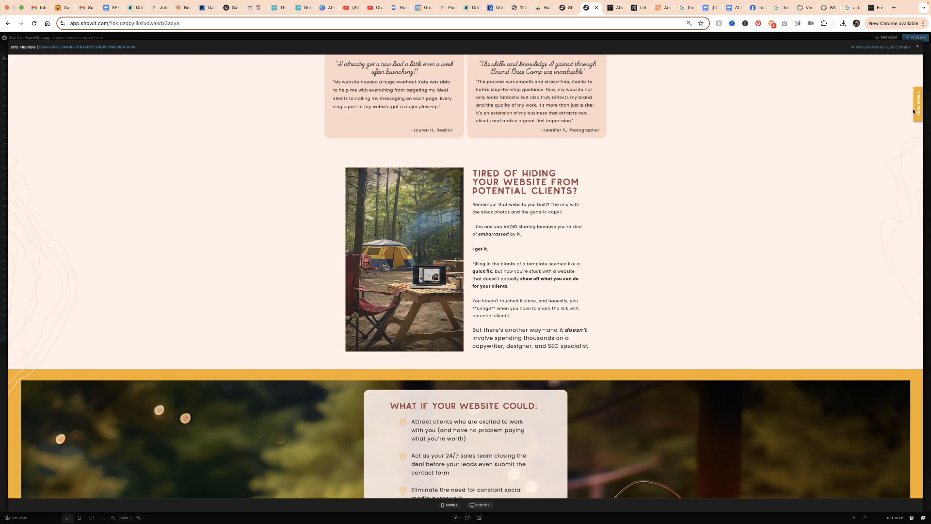
scroll(806, 153, down, 10)
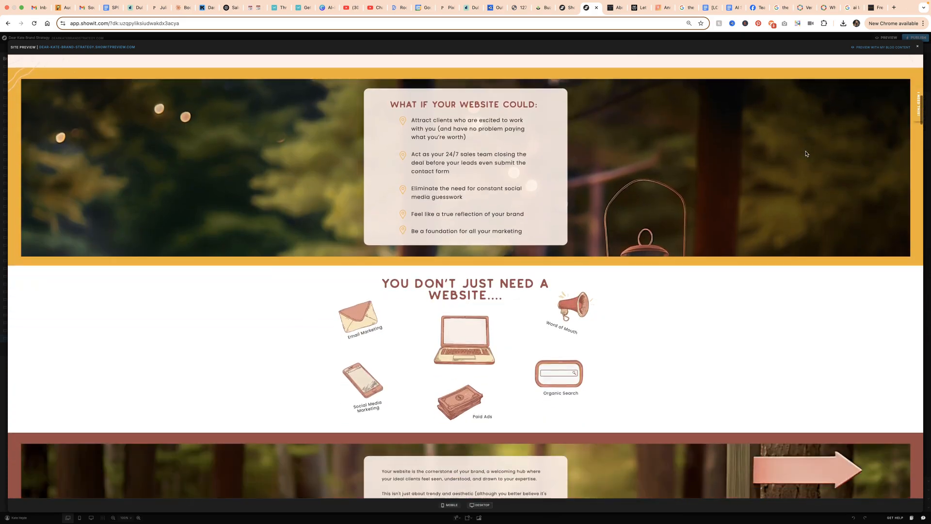
scroll(805, 153, down, 15)
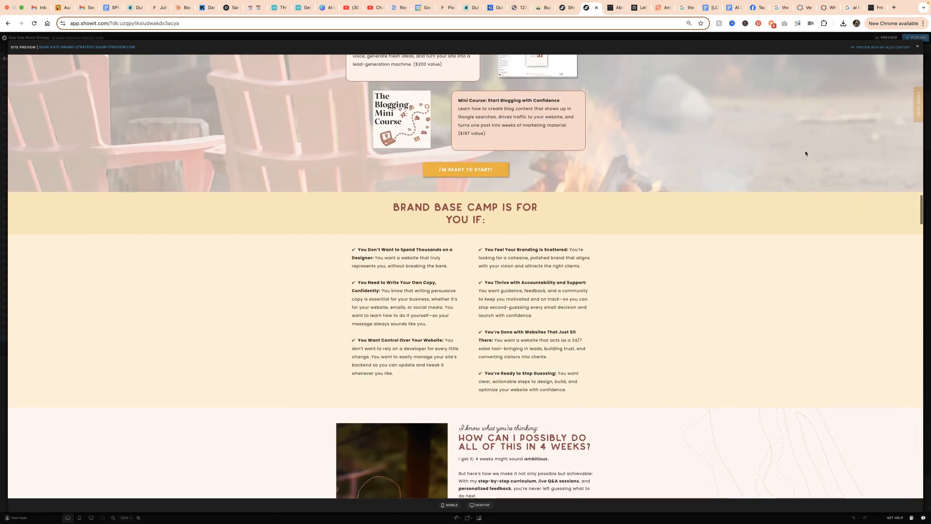
scroll(805, 153, down, 10)
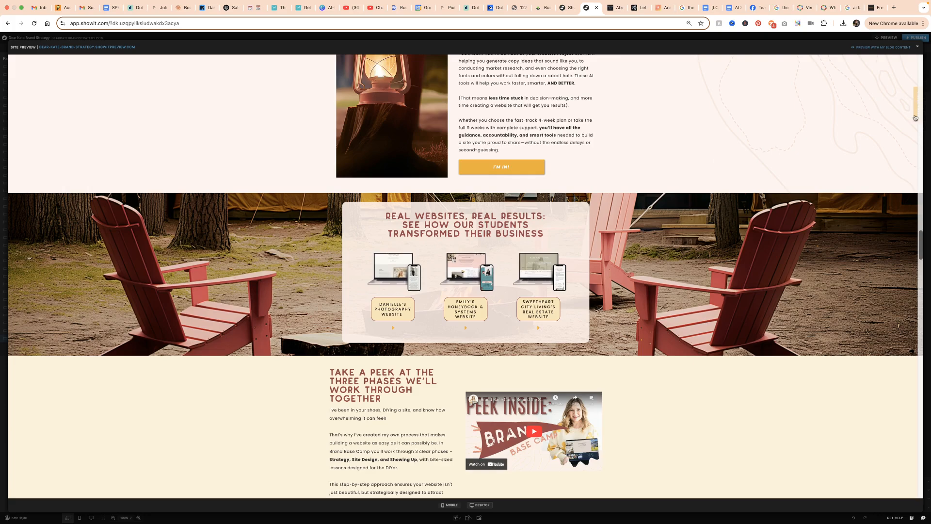
scroll(713, 180, down, 5)
scroll(715, 184, down, 15)
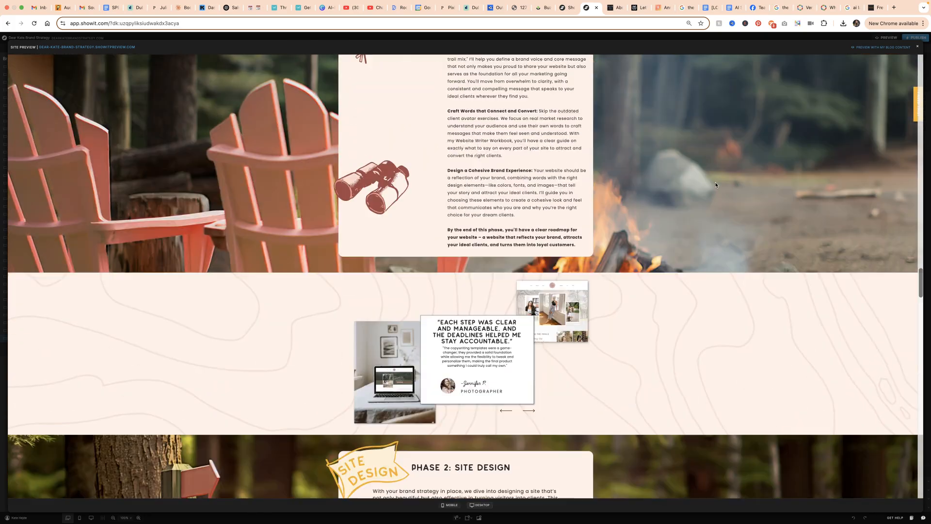
key(Escape)
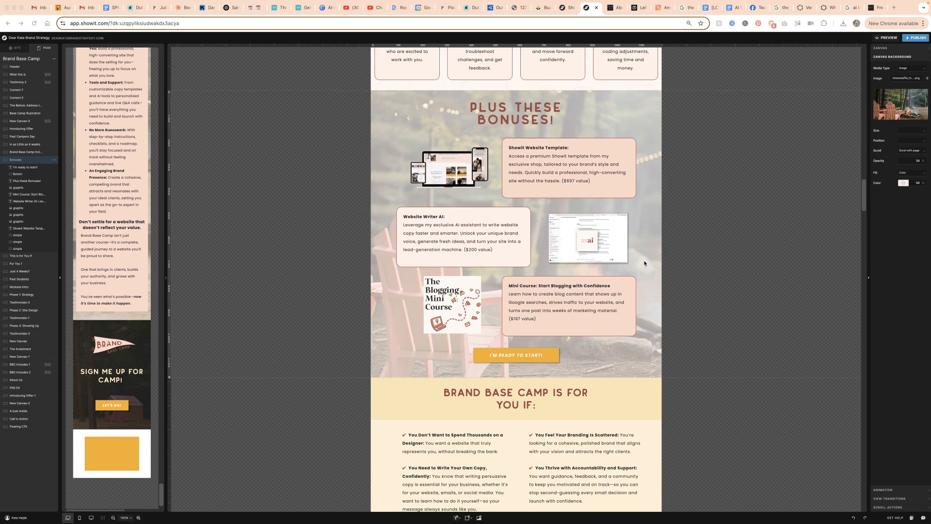
Add a blank canvas at the end of the Brand Base Camp page and select it
scroll(640, 262, down, 10)
scroll(637, 269, down, 20)
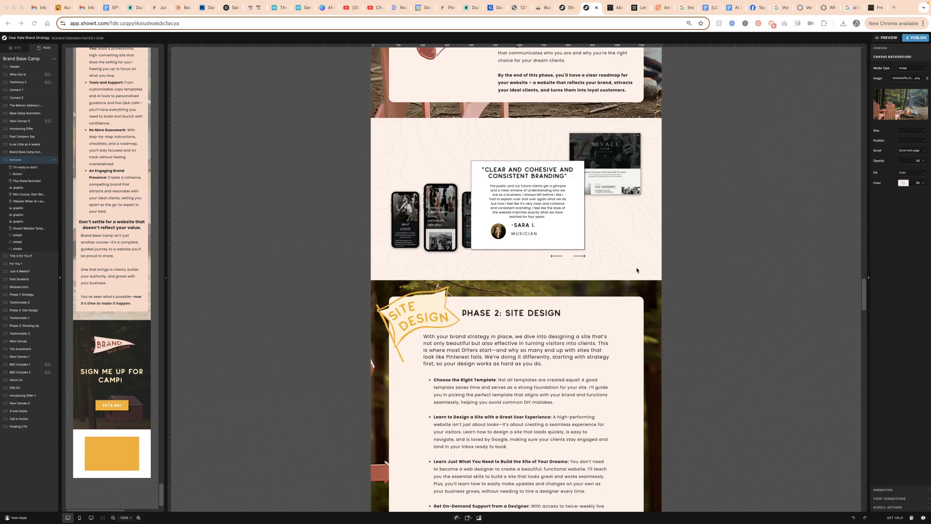
scroll(637, 272, down, 20)
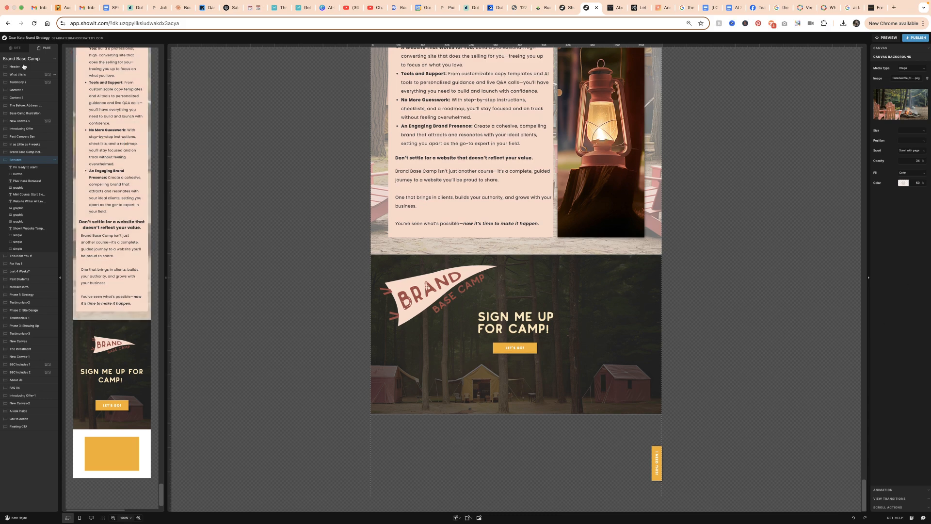
click(53, 61)
click(55, 59)
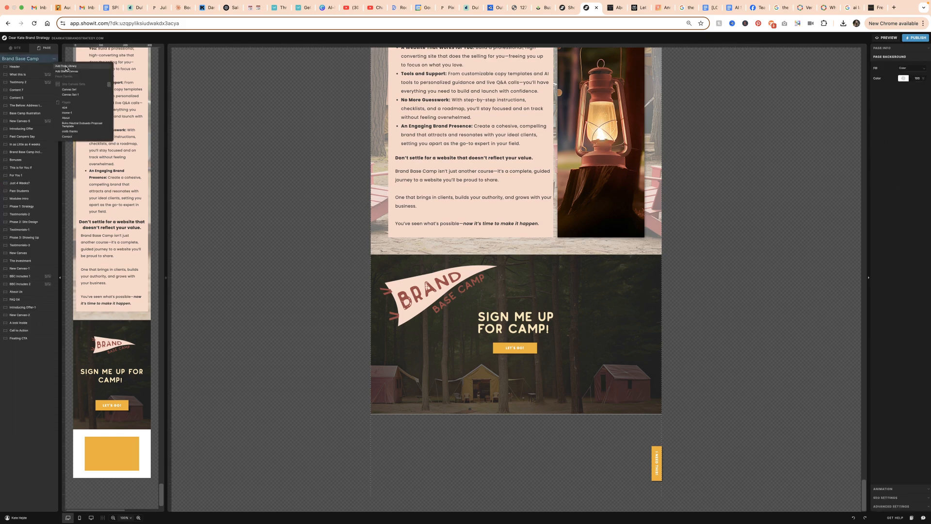
click(68, 71)
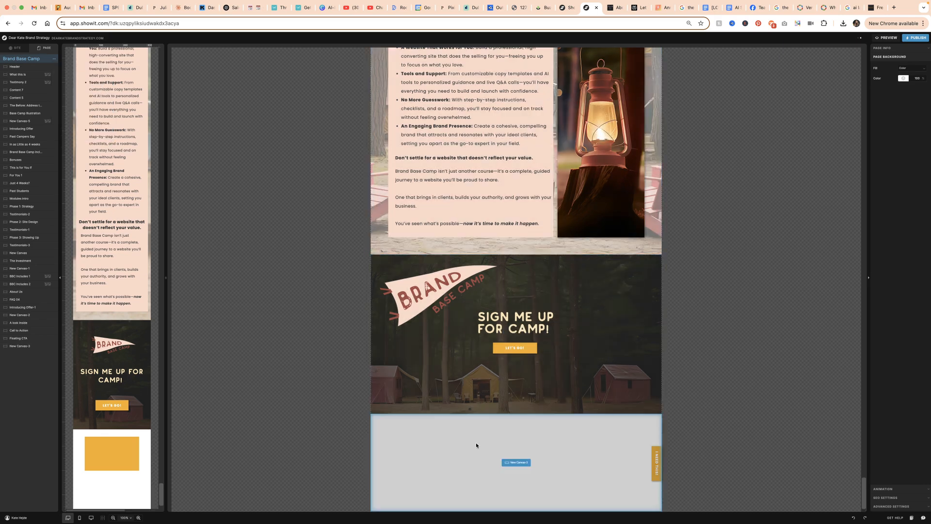
click(515, 455)
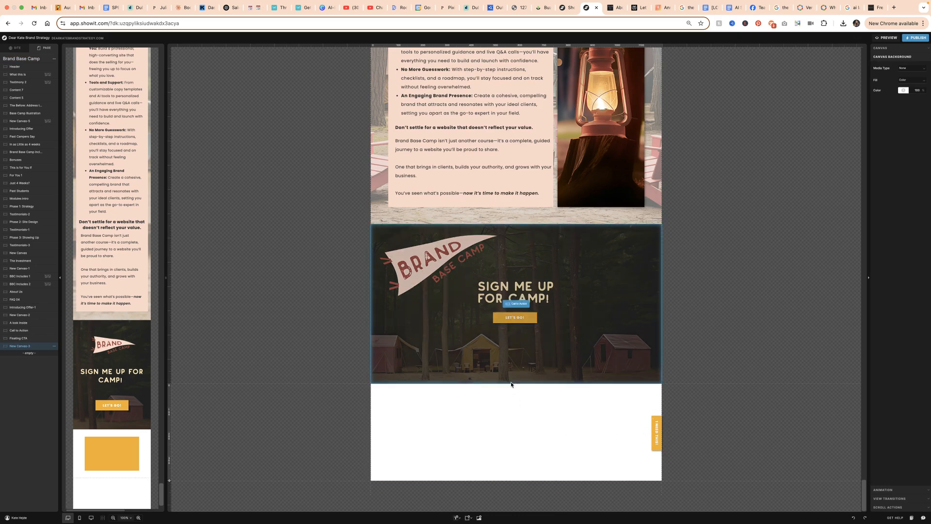
Hide the Floating CTA canvas on desktop and mobile and reselect the new blank canvas
click(54, 339)
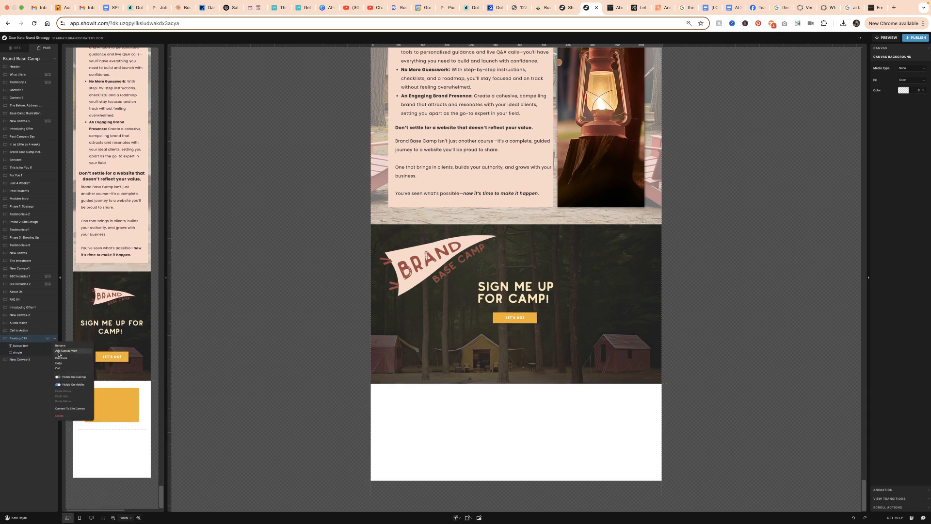
click(59, 385)
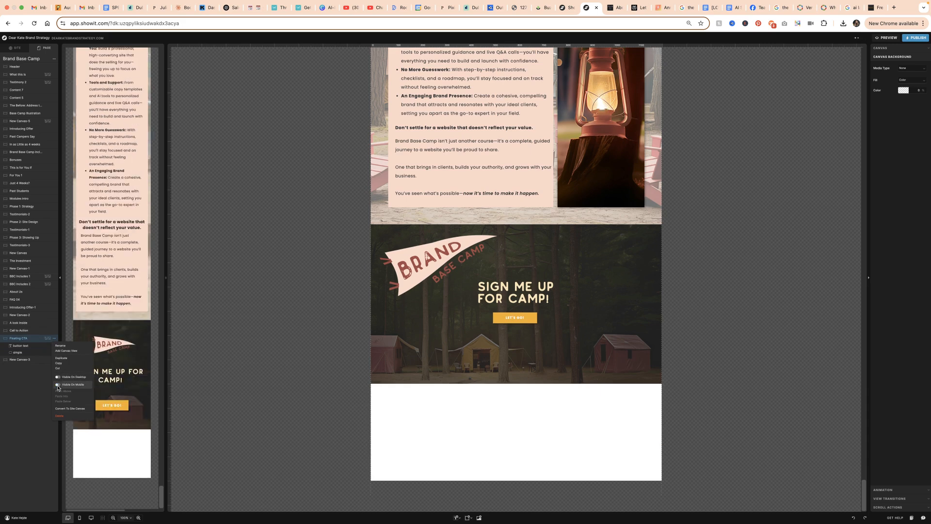
click(29, 360)
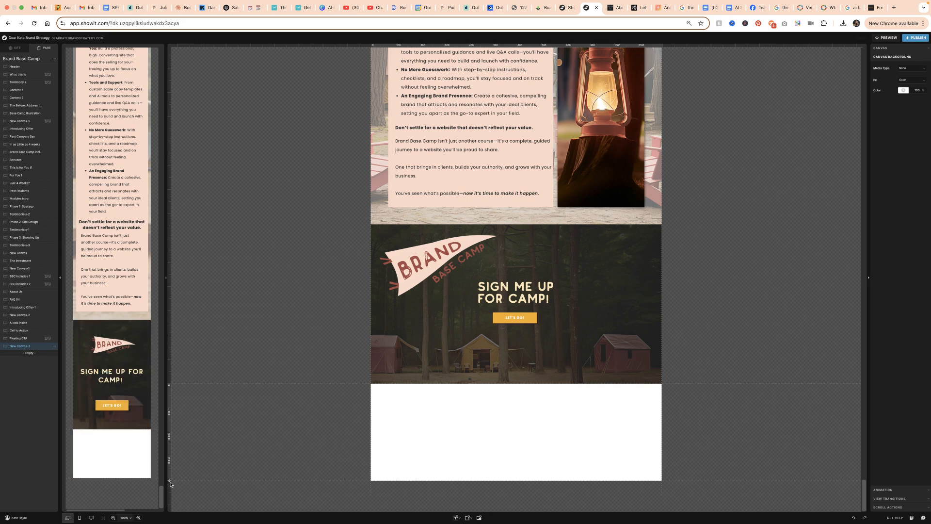
Shrink the blank canvas to a thin strip about 97 px high and fill it with the golden brand colour
drag(170, 481, 189, 406)
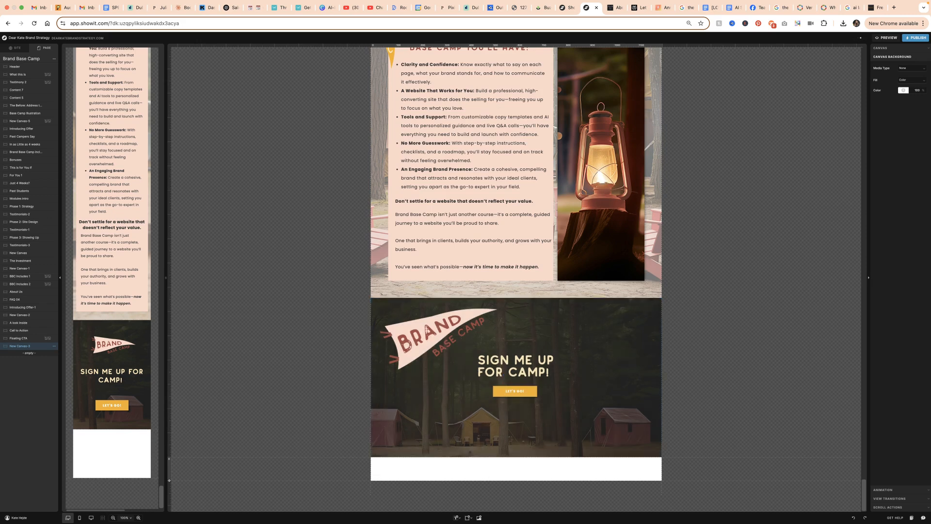
click(901, 91)
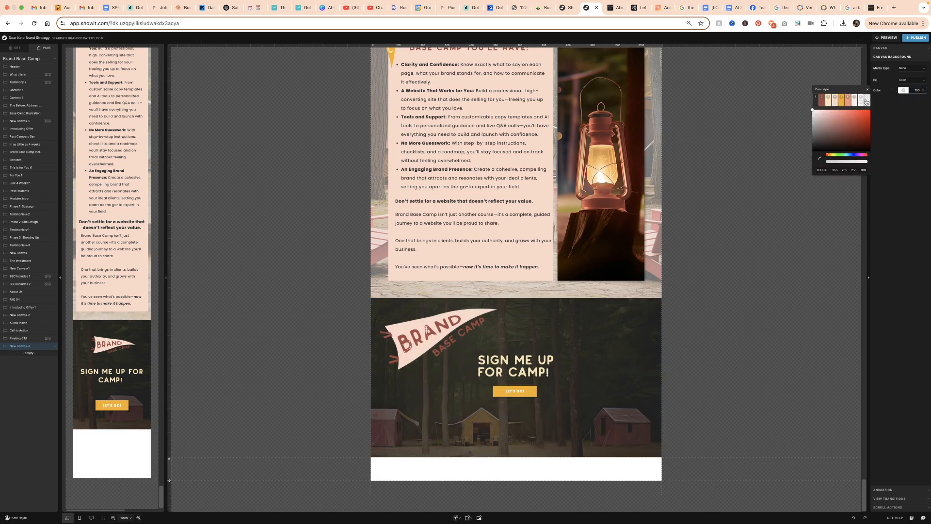
click(841, 101)
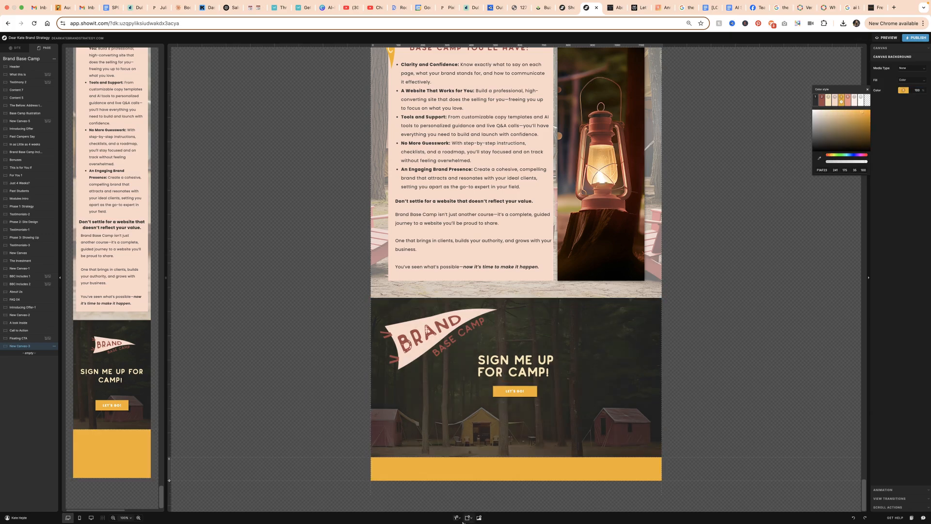
Add a title text to the golden strip and change its font to North Pole Rough
click(456, 518)
drag(404, 470, 405, 470)
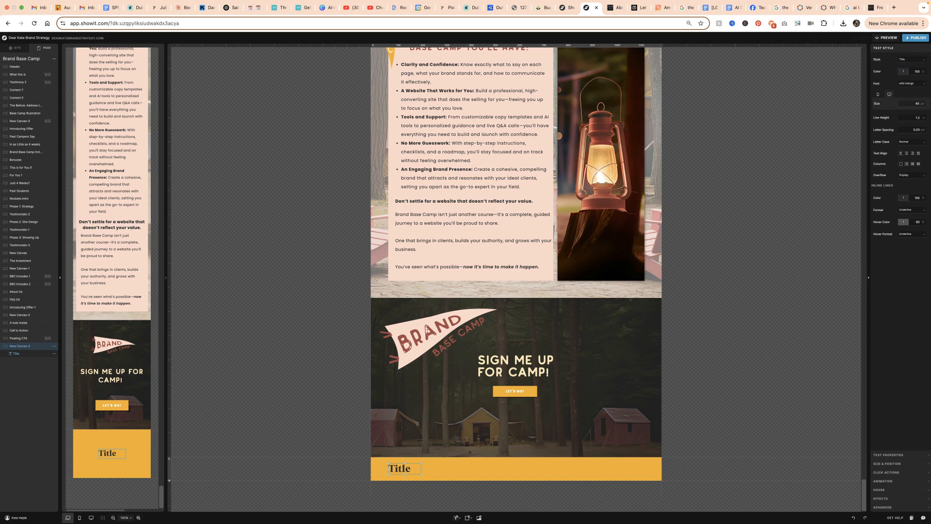
click(914, 84)
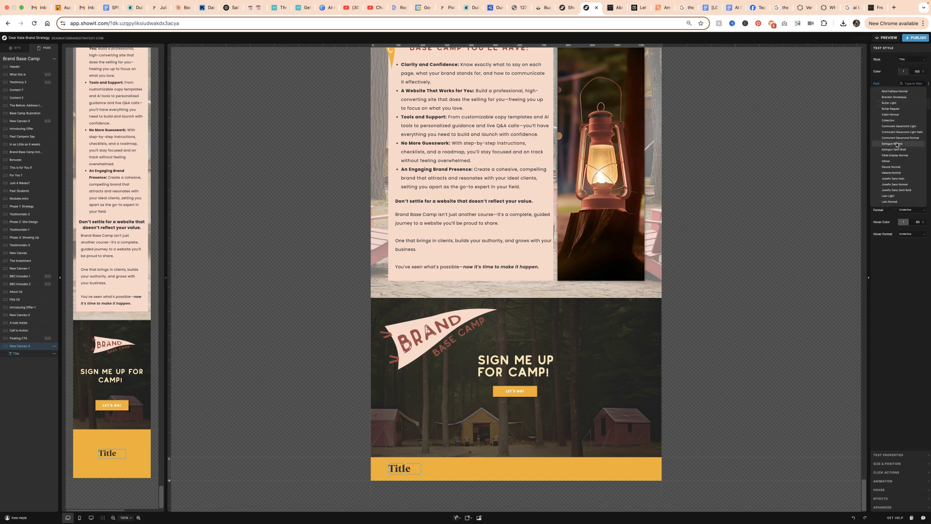
scroll(898, 145, down, 3)
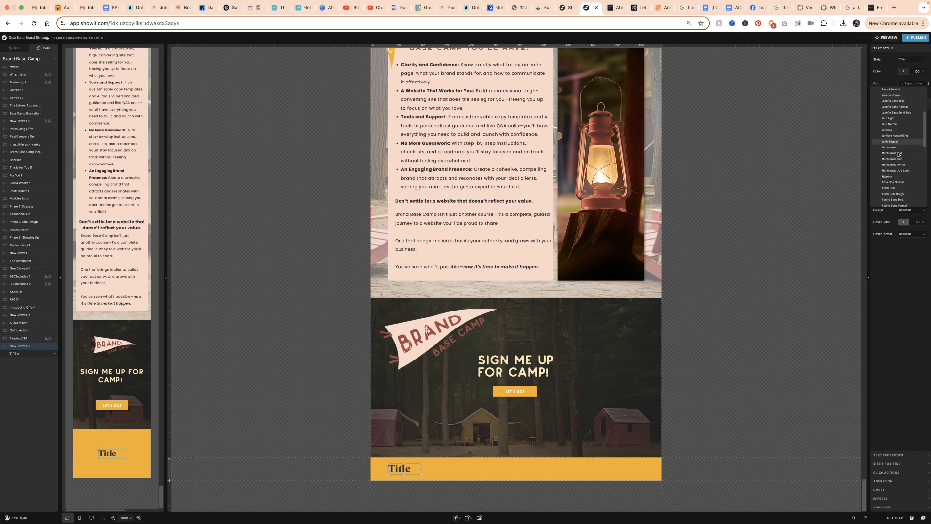
click(892, 176)
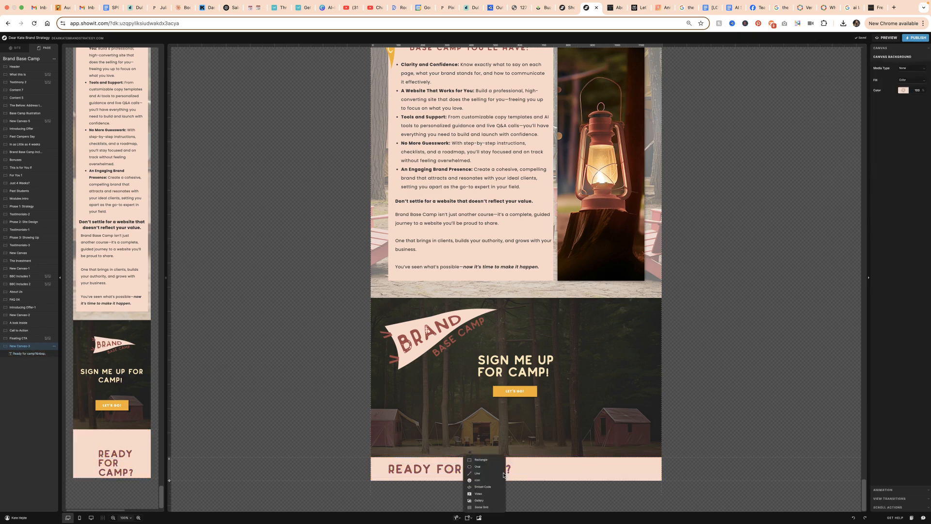
Complete the strip with the red title "Ready for camp?", a pasted "Let's go!" button and a pale pink background
key(ctrl+v)
click(474, 469)
double_click(474, 469)
key(BackSpace)
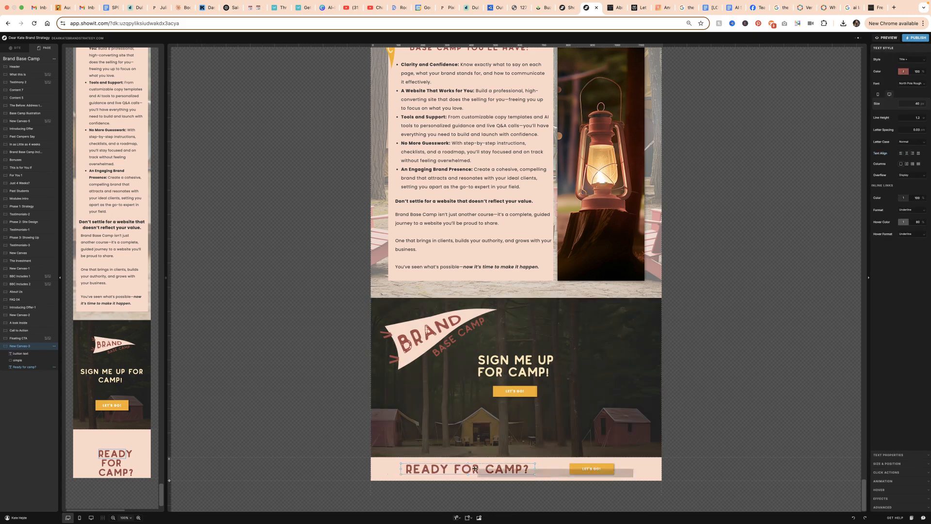
Make the Ready for camp? canvas sticky to Bottom and open the site preview
click(641, 474)
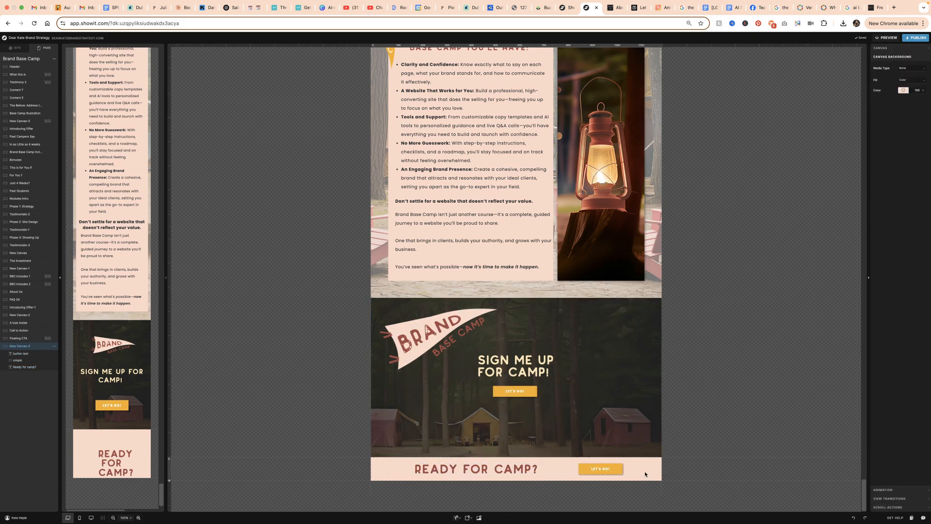
click(895, 49)
click(912, 118)
click(902, 140)
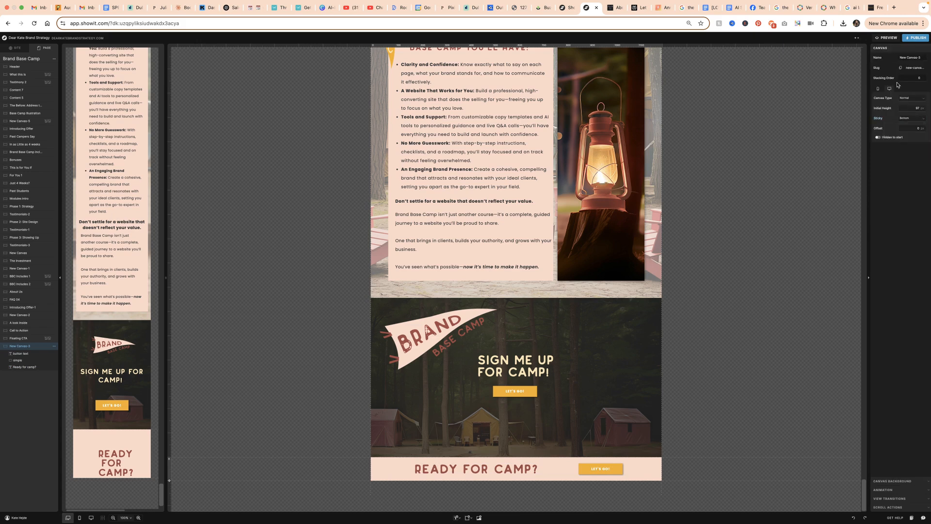
click(887, 37)
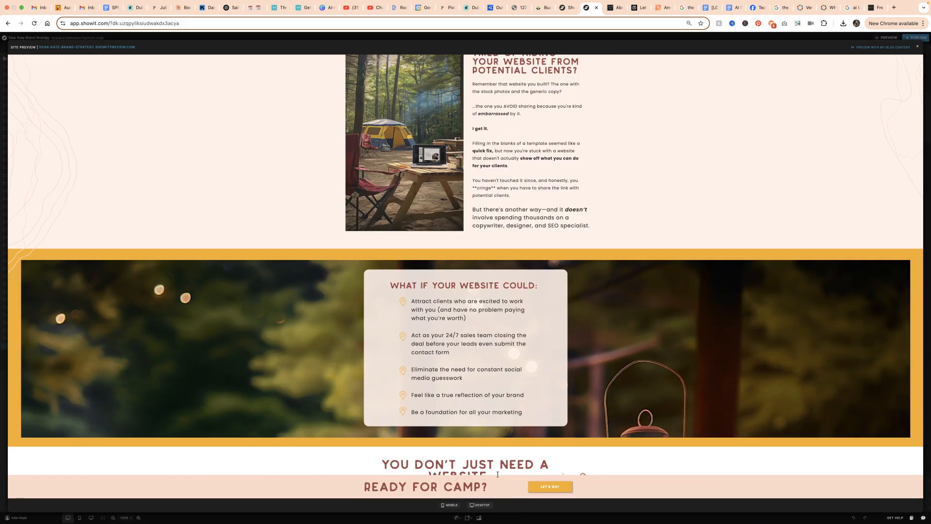
Examine in the preview how the sticky bottom bar behaves over the website sections down to Past Campers Say
scroll(496, 475, down, 2)
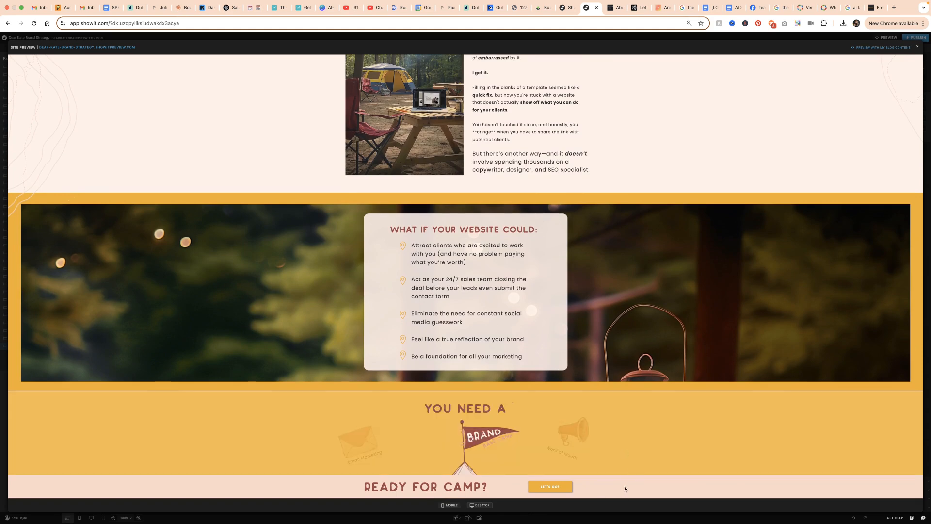
scroll(624, 488, down, 2)
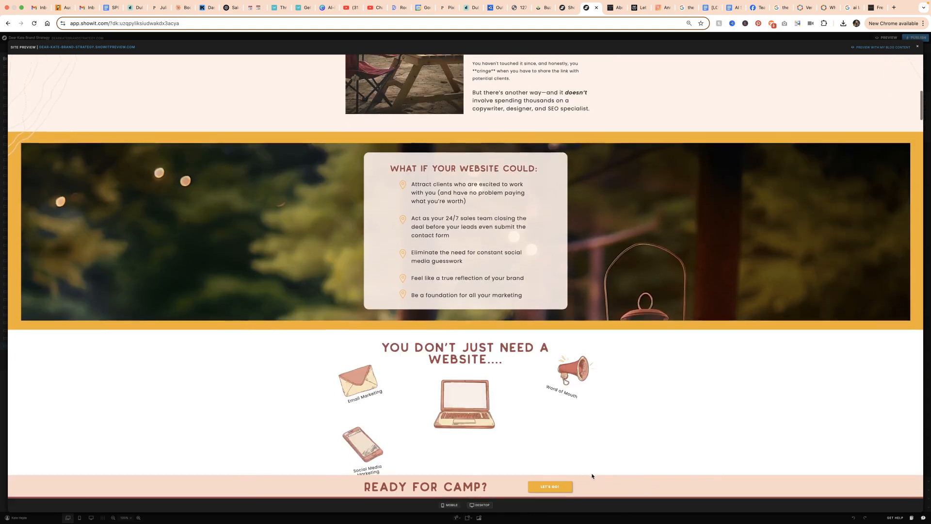
scroll(585, 475, down, 6)
scroll(584, 478, down, 5)
scroll(627, 419, up, 2)
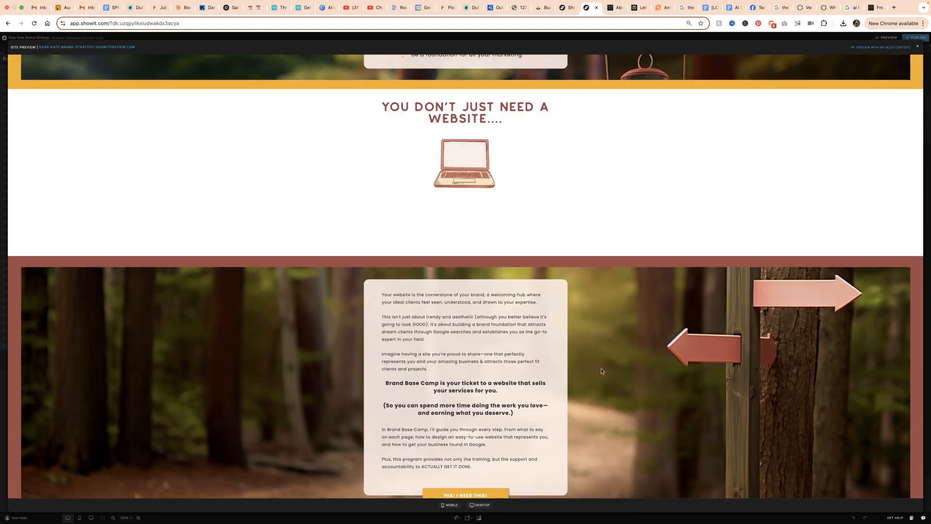
scroll(601, 371, down, 2)
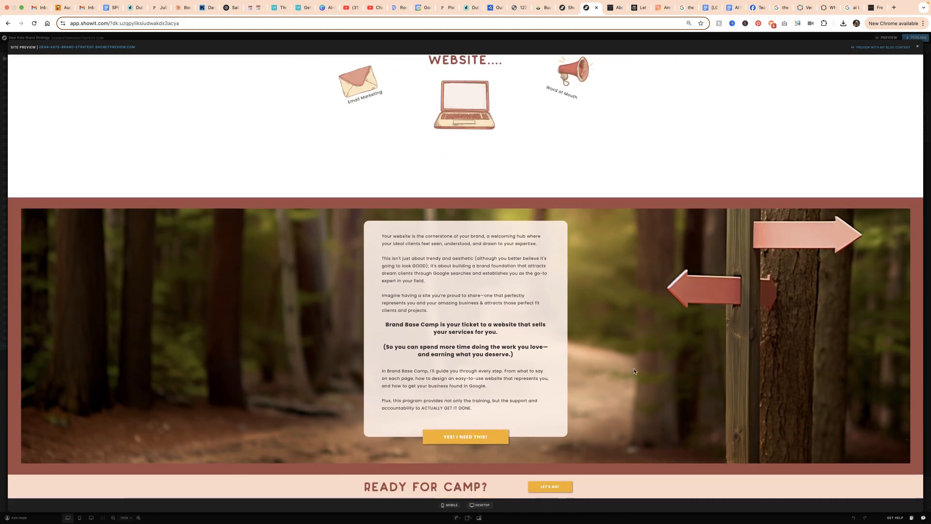
scroll(615, 447, down, 5)
scroll(613, 474, down, 12)
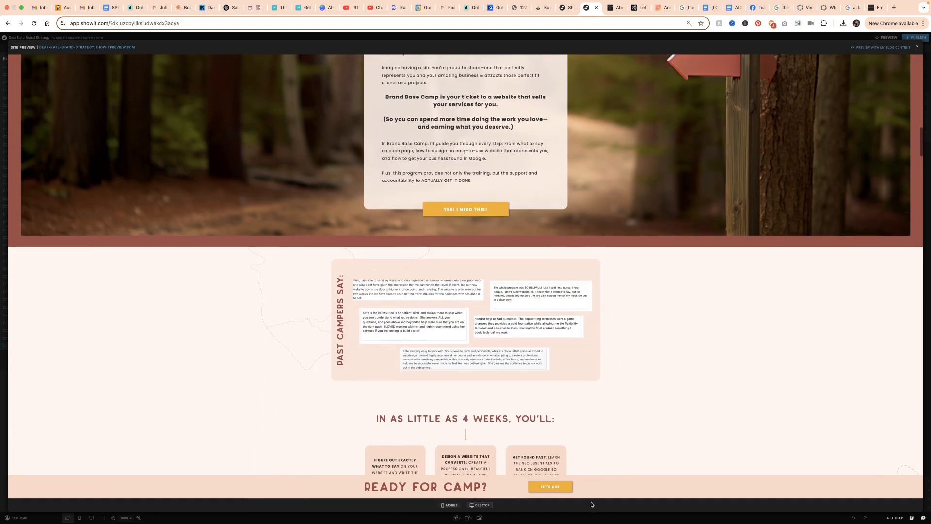
Check the bottom bar over the Bonuses section and down to Phase 1: Strategy, and close the preview
scroll(598, 483, down, 18)
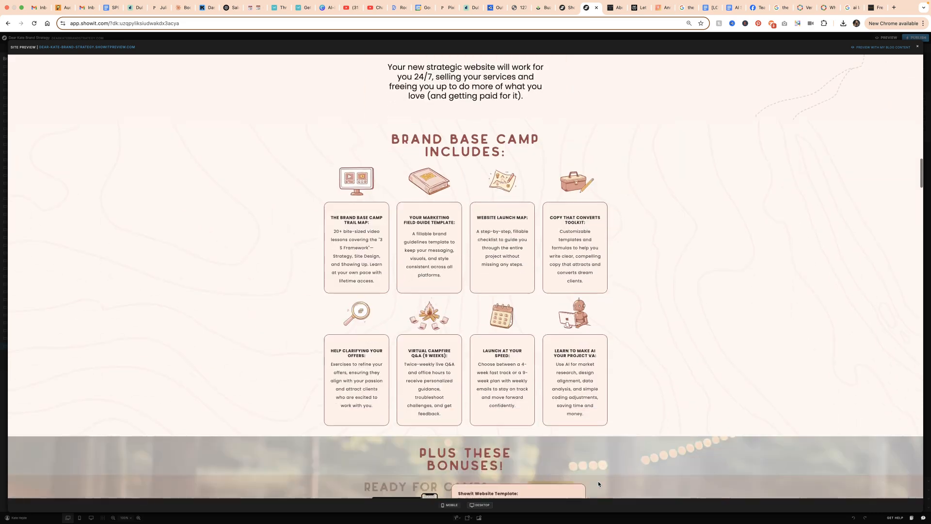
scroll(598, 480, down, 7)
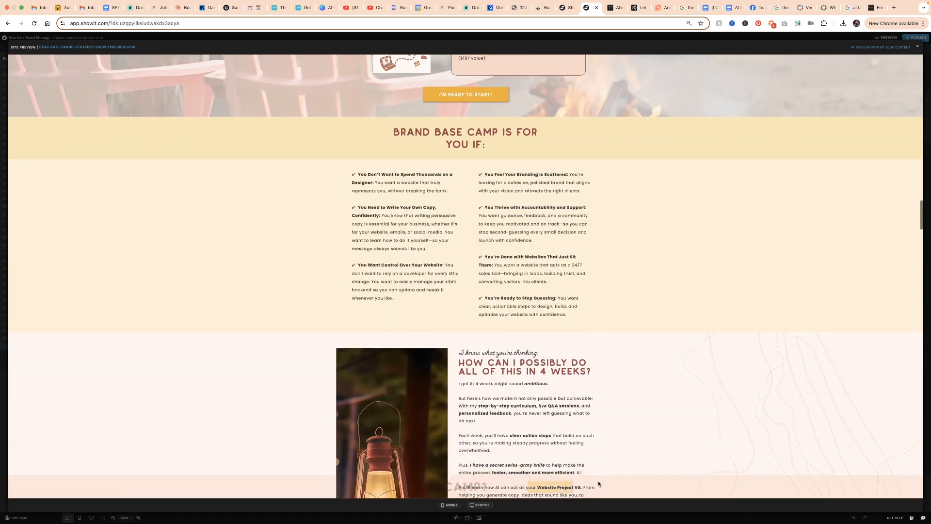
scroll(598, 480, up, 13)
scroll(599, 479, up, 2)
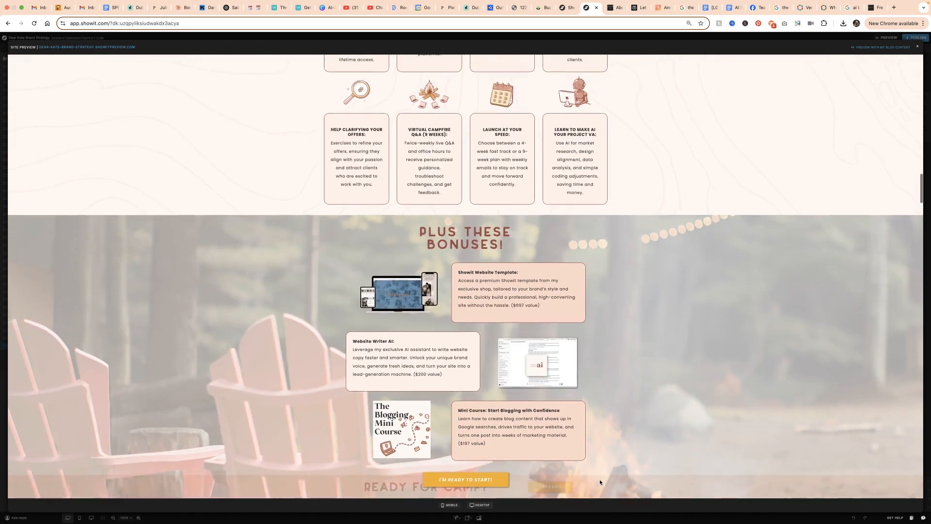
scroll(599, 480, down, 6)
scroll(600, 482, down, 8)
scroll(600, 481, down, 20)
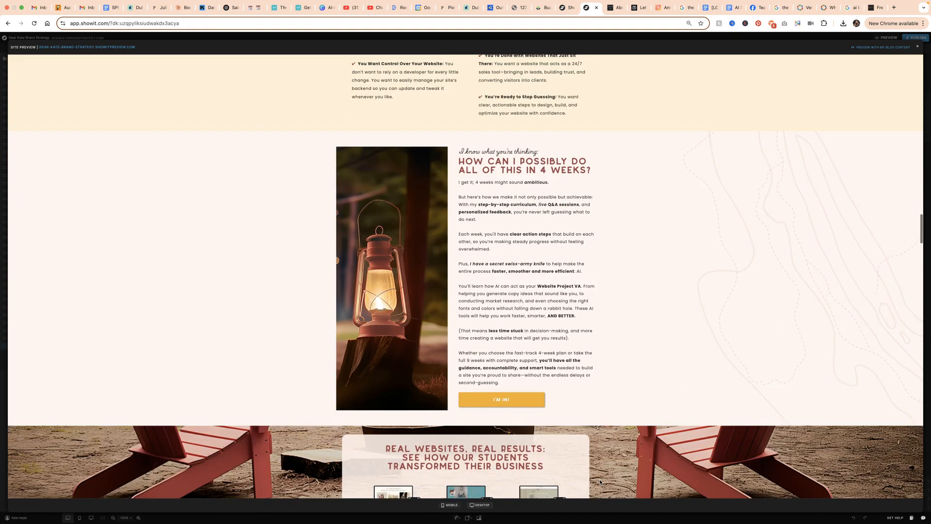
scroll(600, 482, down, 8)
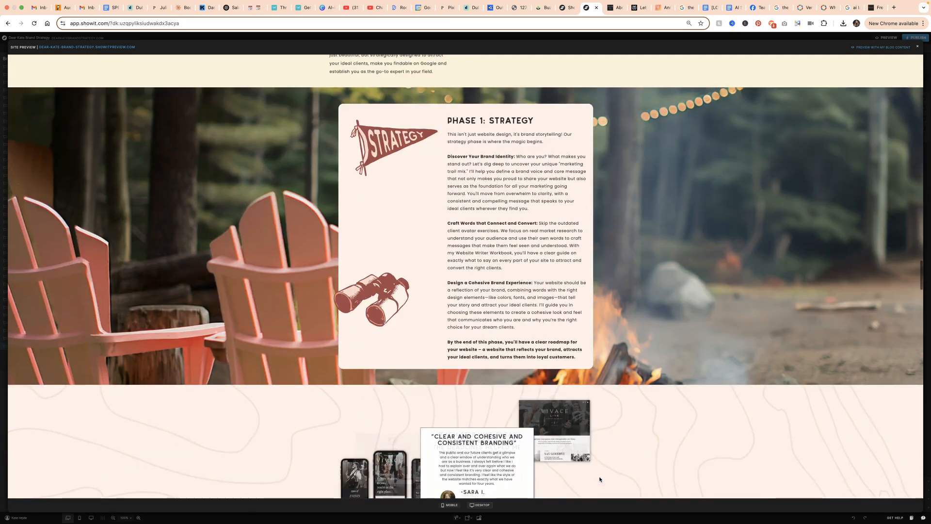
key(Escape)
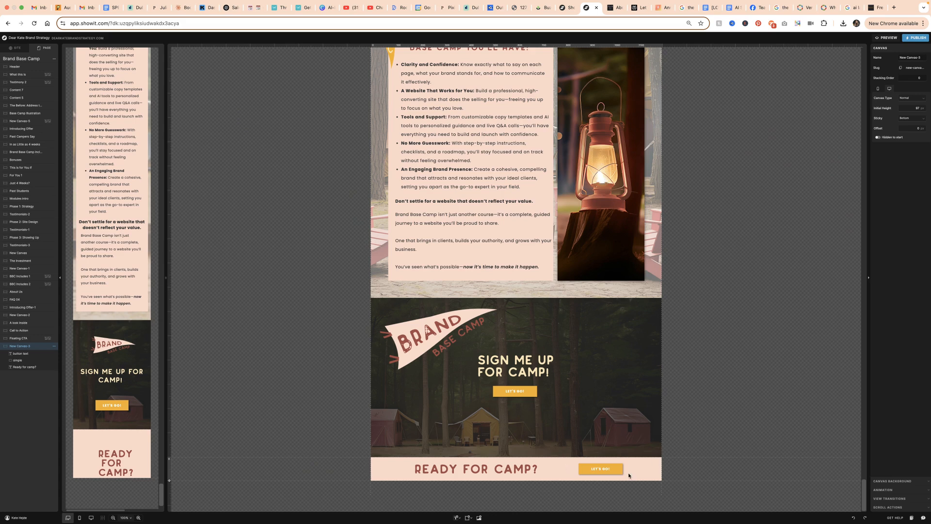
Make the Ready for camp? canvas sticky Top on Scroll and move it between Content 7 and Content 5 in the page order
click(911, 118)
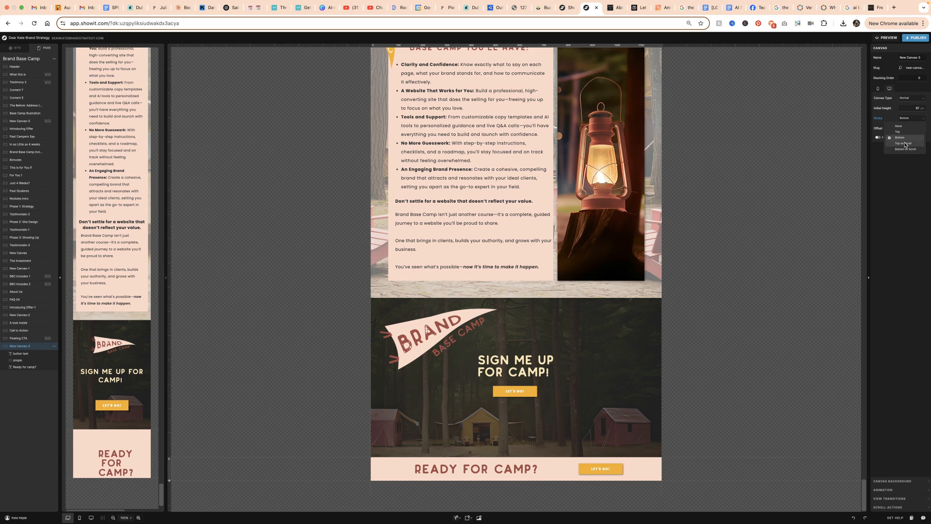
click(902, 143)
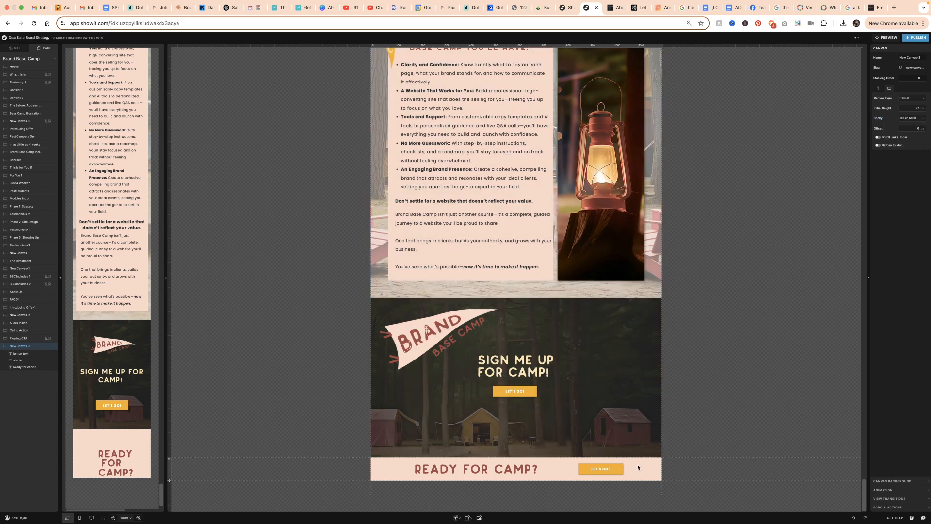
drag(34, 348, 45, 88)
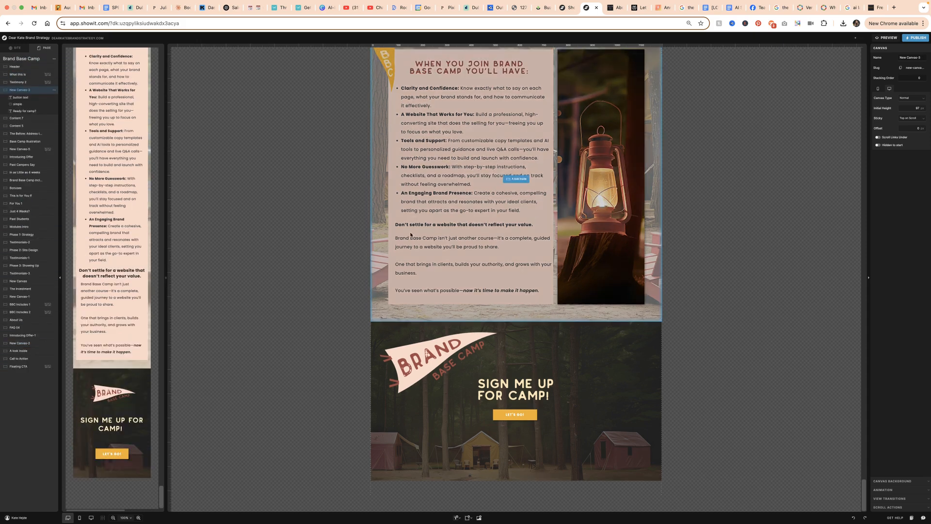
scroll(592, 186, up, 7)
scroll(653, 153, up, 20)
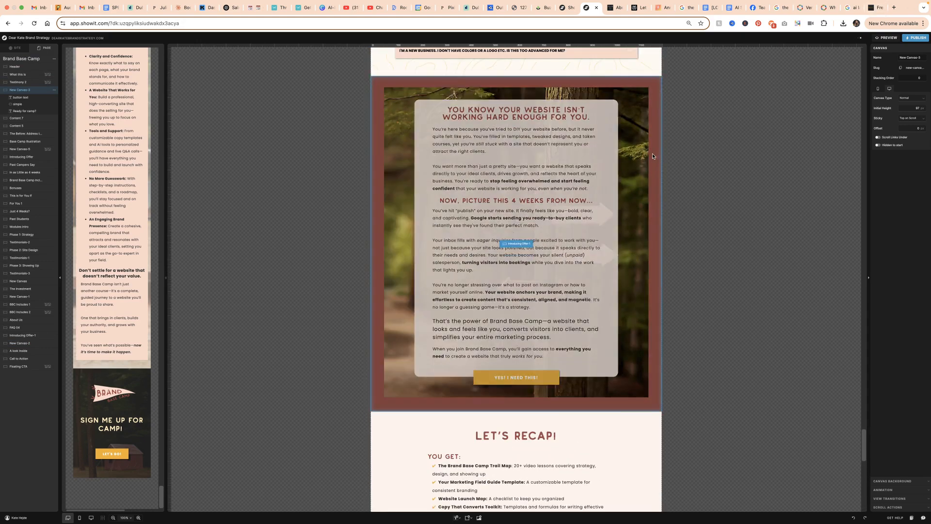
scroll(572, 222, up, 15)
scroll(572, 222, down, 1)
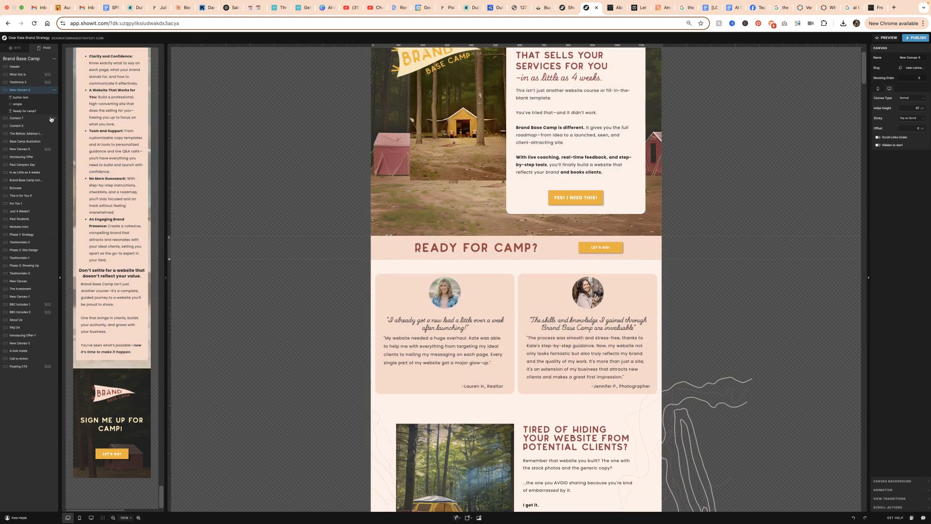
drag(35, 91, 34, 121)
Check in the site preview how the Ready for camp? strip sticks over the Tired of Hiding and What If Your Website Could sections
scroll(321, 232, down, 7)
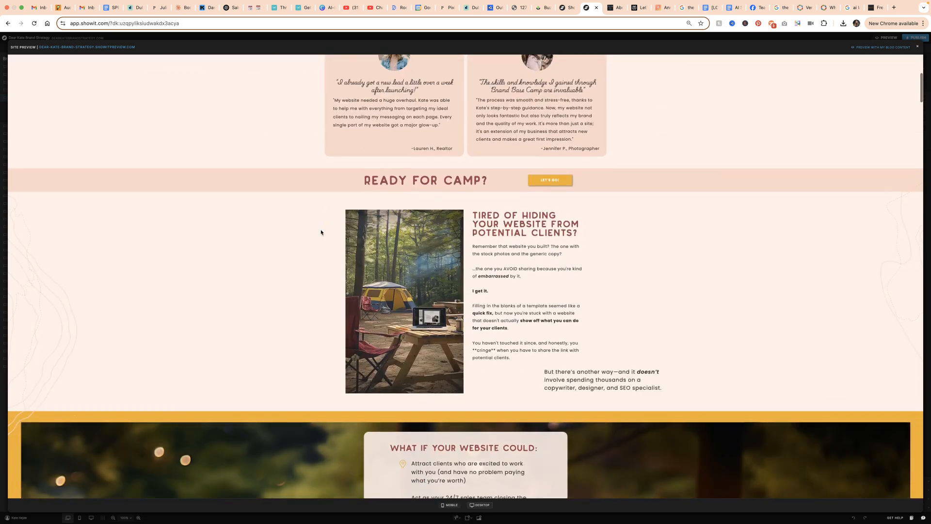
scroll(321, 232, up, 2)
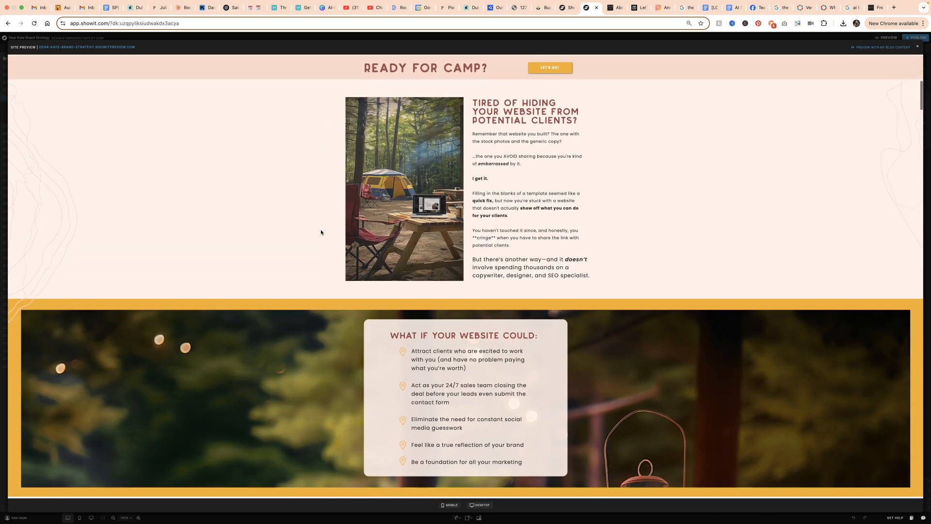
scroll(321, 233, down, 1)
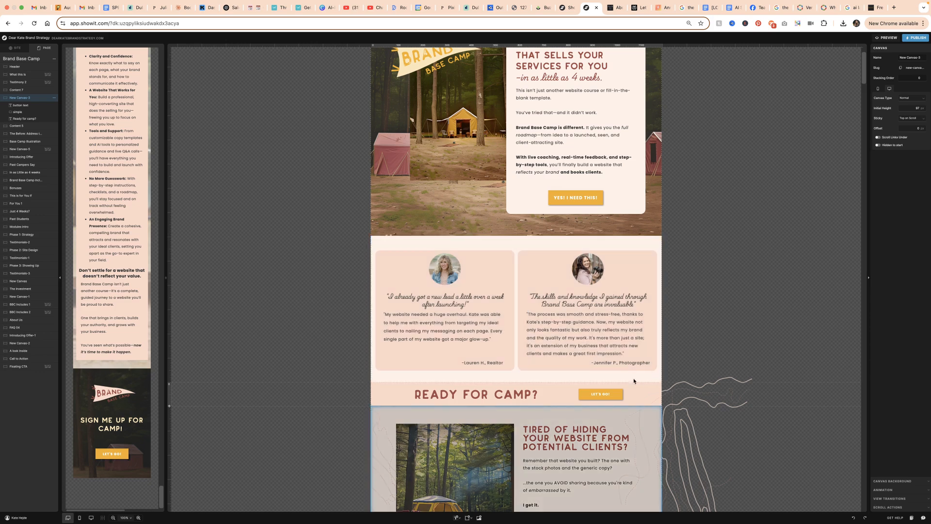
Set the Ready for camp? canvas's stacking order to 200 and open the site preview
click(633, 417)
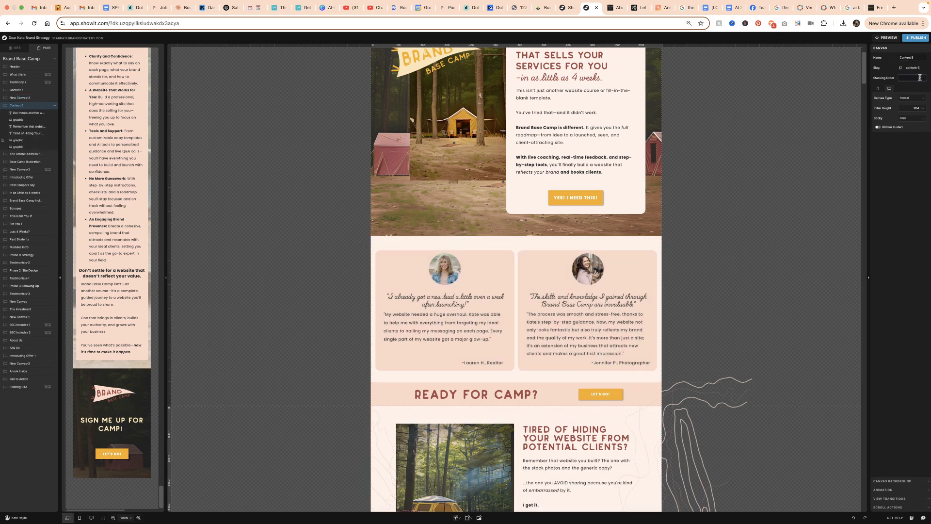
click(374, 393)
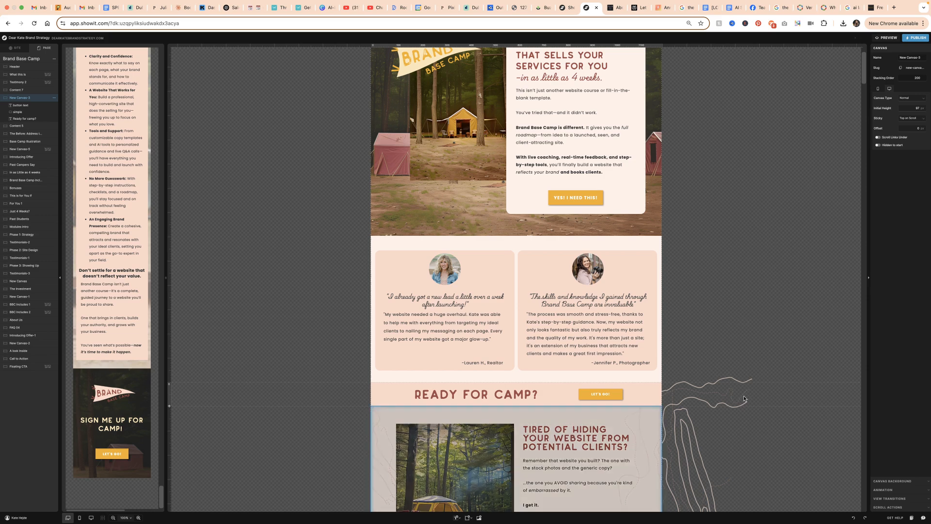
click(886, 37)
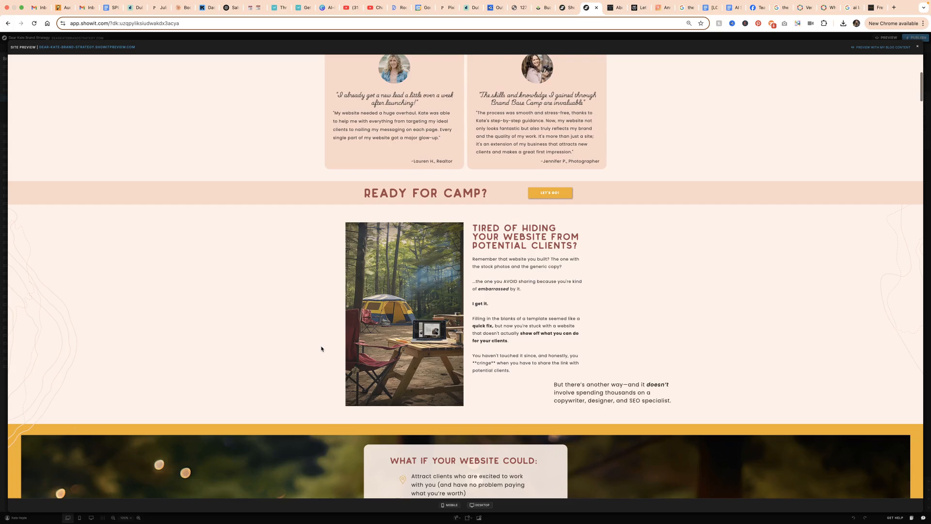
Examine in the preview how the sticky top strip behaves over the sections down to Brand Base Camp Is For You If
scroll(321, 348, down, 5)
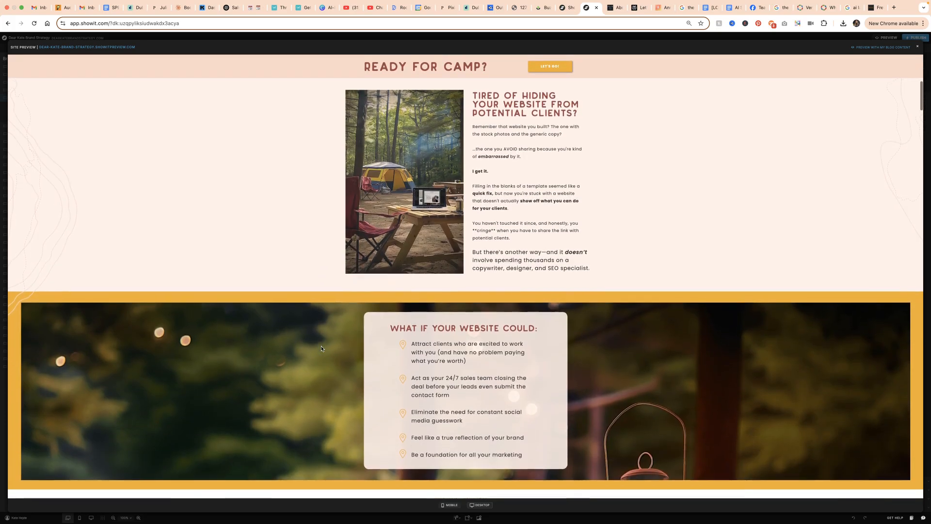
scroll(321, 348, down, 10)
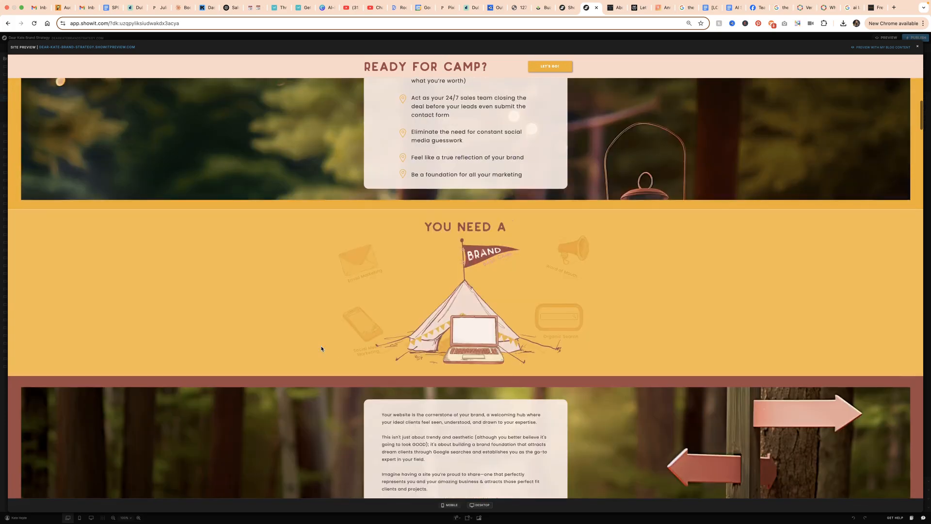
scroll(321, 348, down, 10)
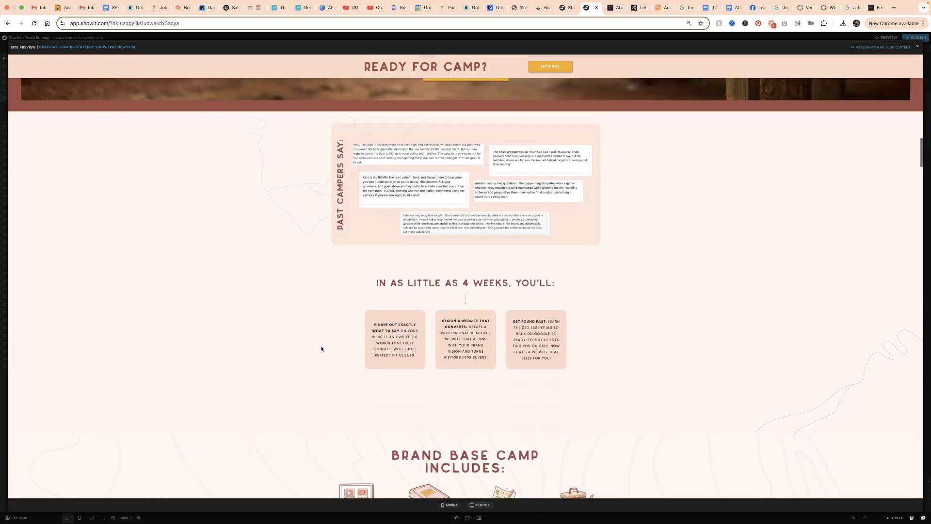
scroll(317, 349, down, 8)
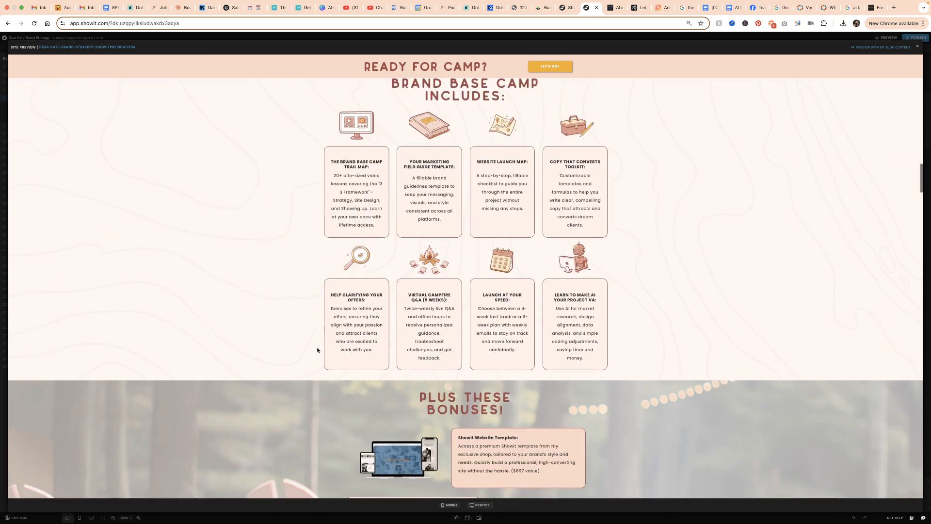
scroll(317, 350, down, 4)
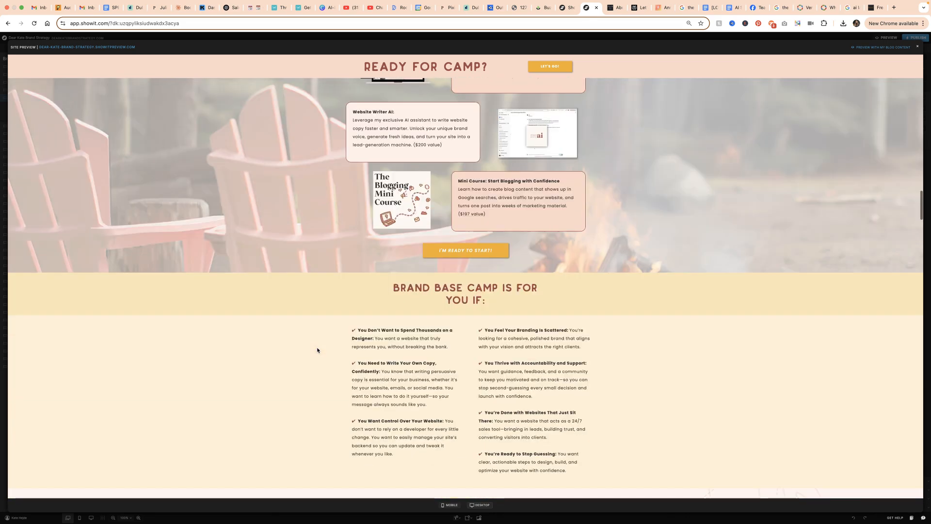
Open the preview site in its own browser tab and check the sticky strip over the page's first sections
click(105, 47)
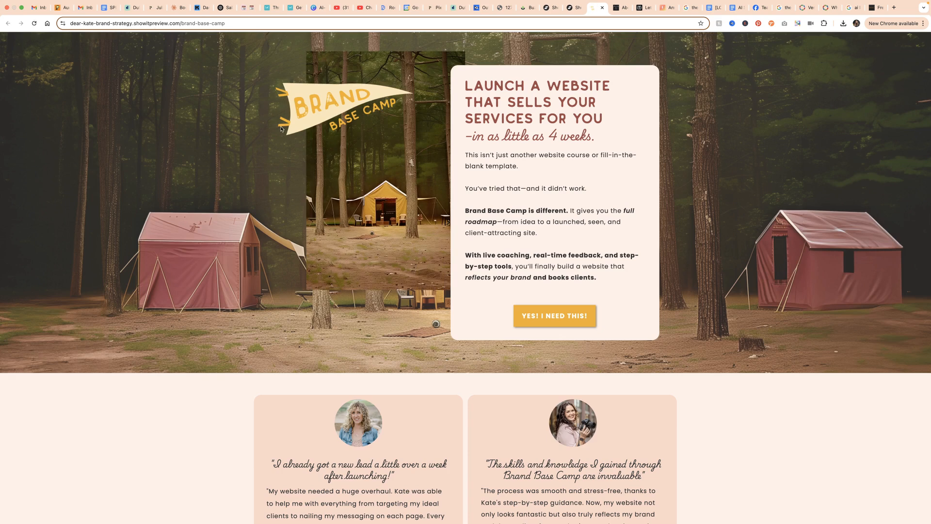
scroll(281, 129, down, 8)
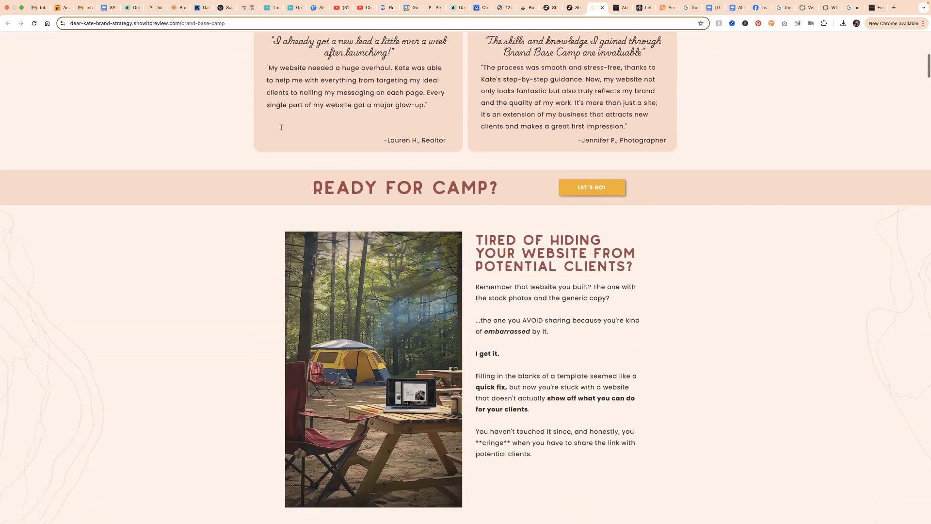
scroll(281, 127, down, 4)
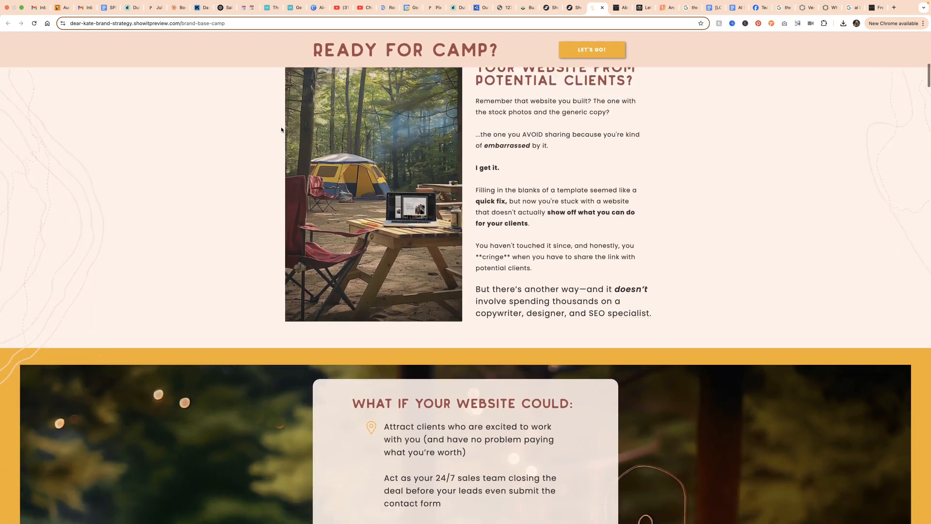
scroll(281, 129, down, 11)
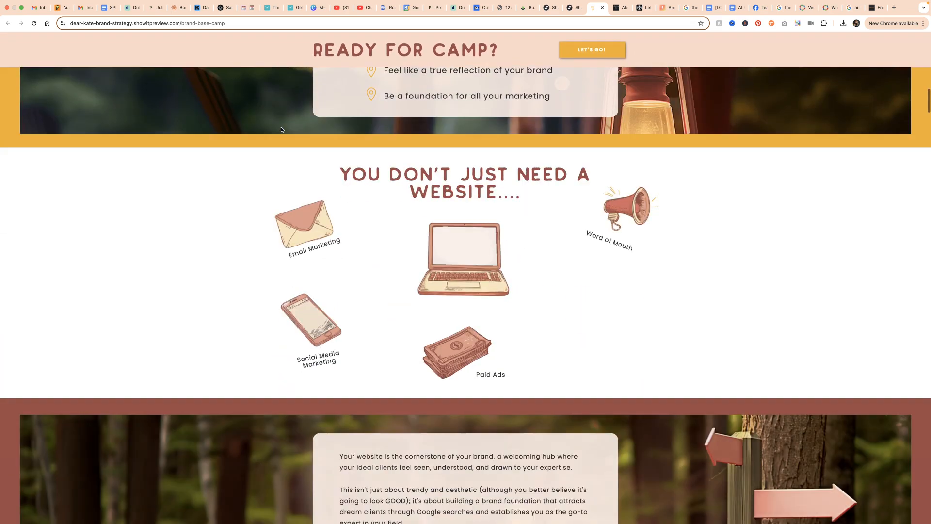
scroll(281, 128, up, 4)
scroll(280, 127, up, 5)
Inspect the preview page with the browser's developer tools and emulate the Laptop device dimensions
right_click(716, 96)
click(737, 259)
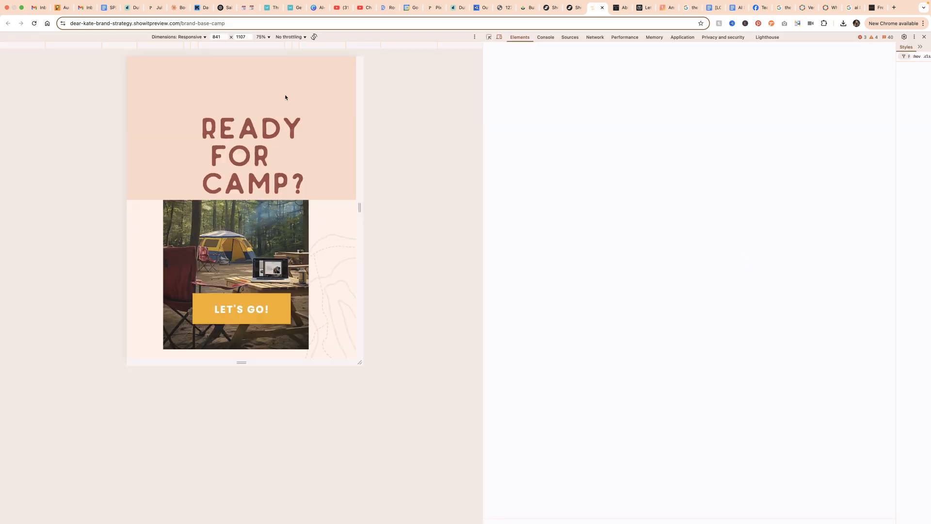
click(191, 37)
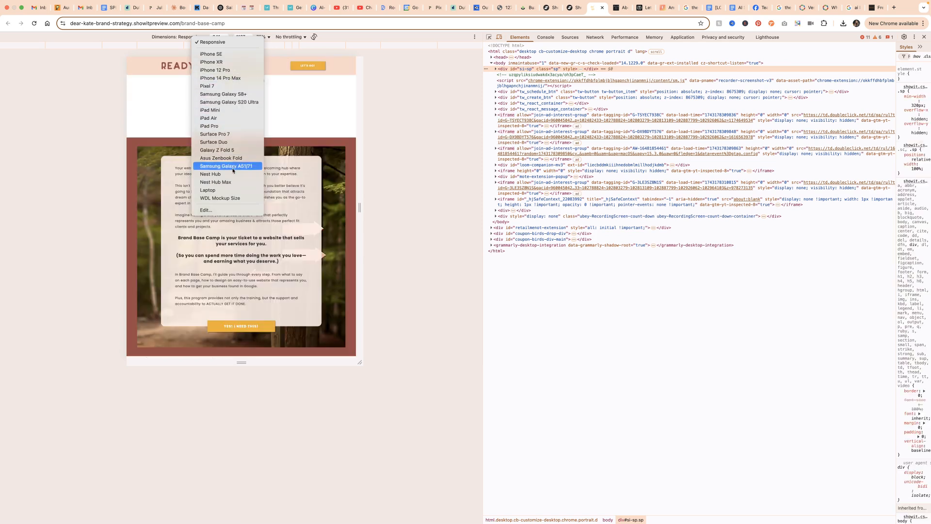
click(232, 190)
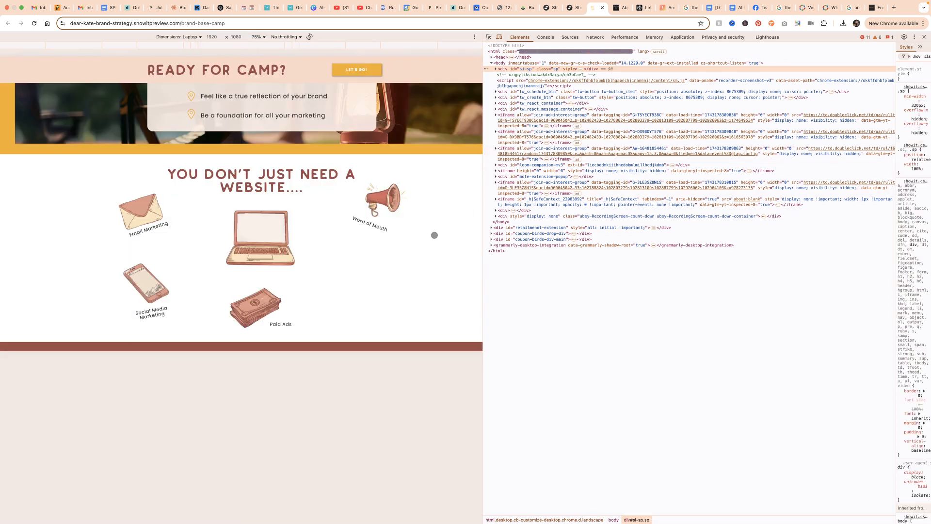
Check the sticky strip at Laptop size from the testimonials down to Plus These Bonuses, and close the preview tab
scroll(422, 234, up, 2)
scroll(422, 234, up, 5)
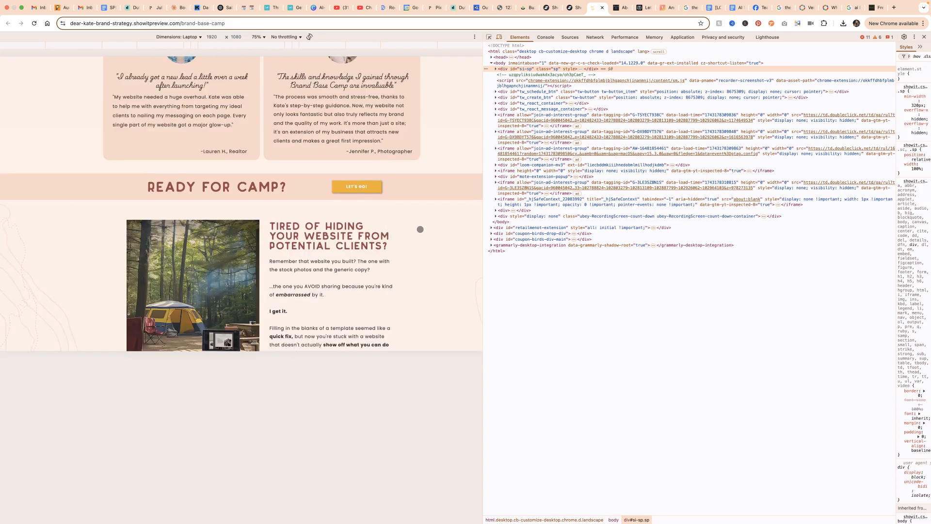
scroll(420, 229, down, 5)
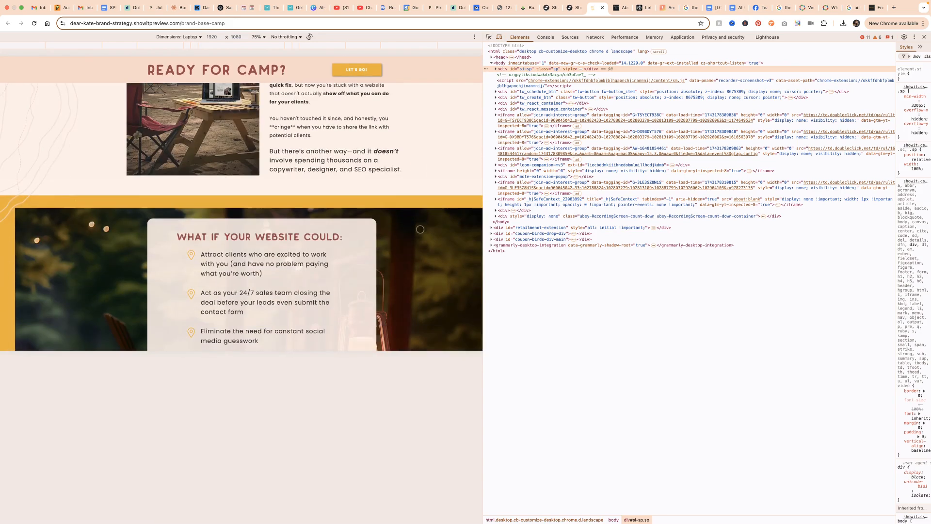
scroll(420, 228, down, 10)
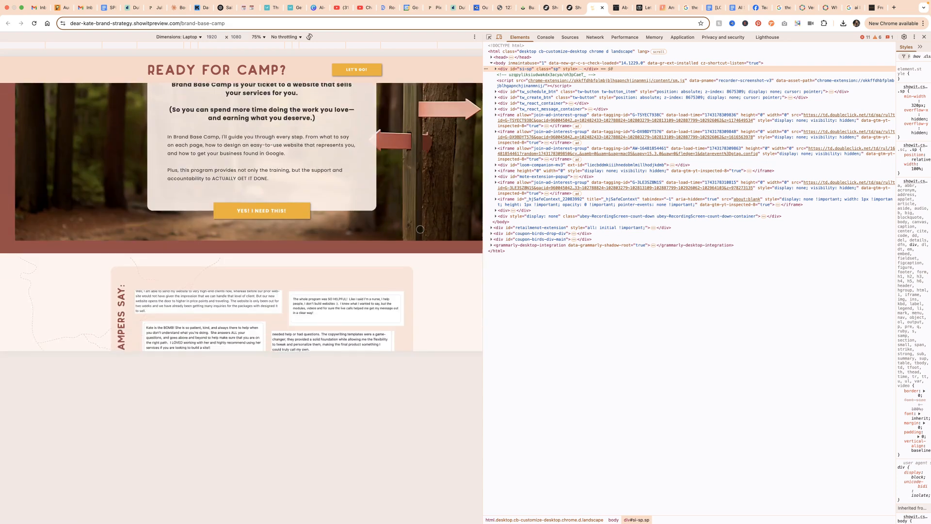
scroll(419, 229, down, 10)
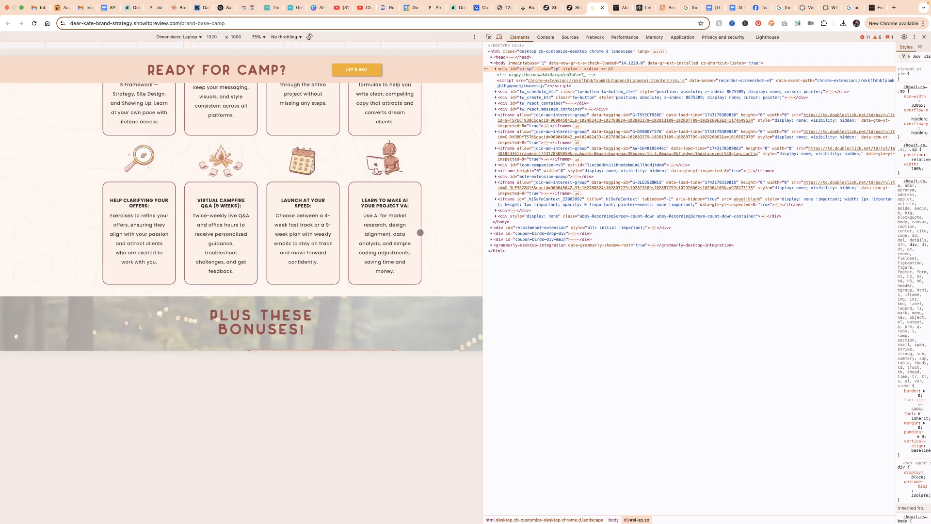
scroll(420, 233, down, 6)
key(super+w)
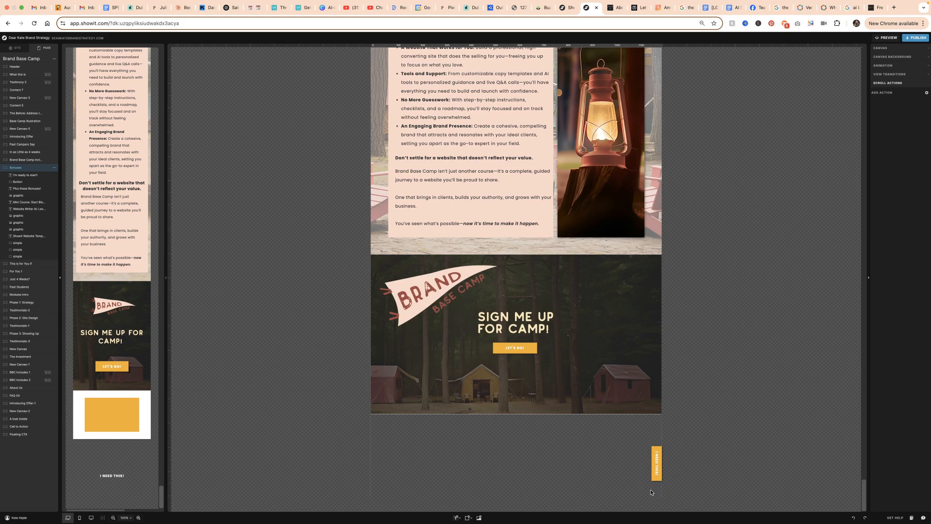
Add a scroll action to the Bonuses canvas that hides the Floating CTA canvas with the On Screen trigger
scroll(534, 296, up, 20)
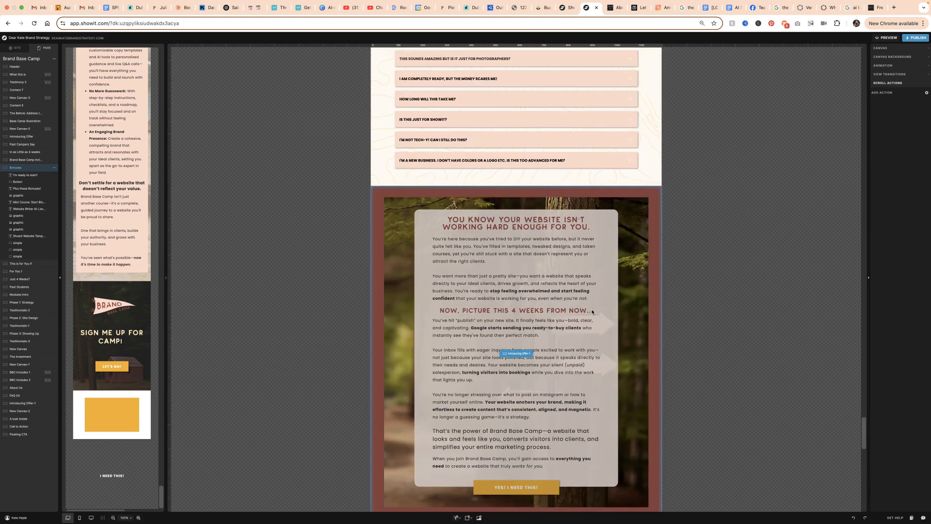
scroll(562, 318, up, 20)
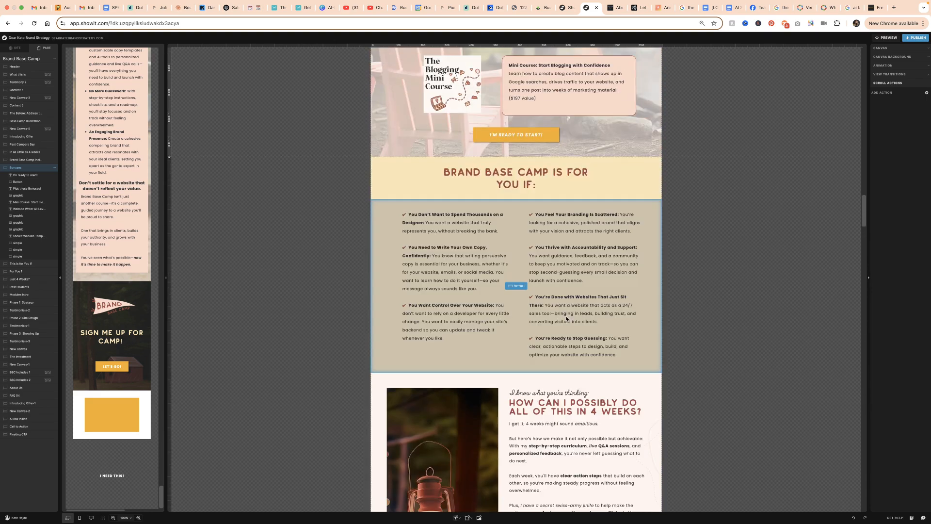
scroll(566, 319, down, 3)
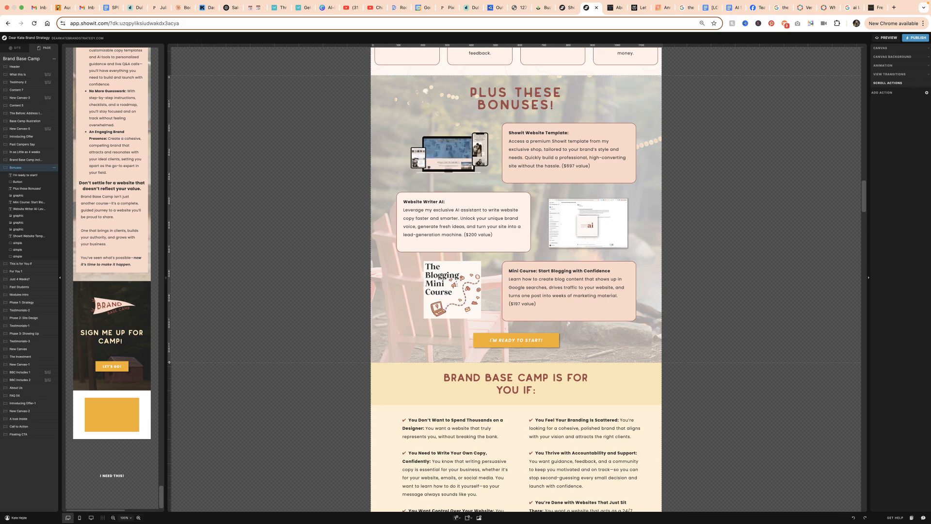
click(927, 92)
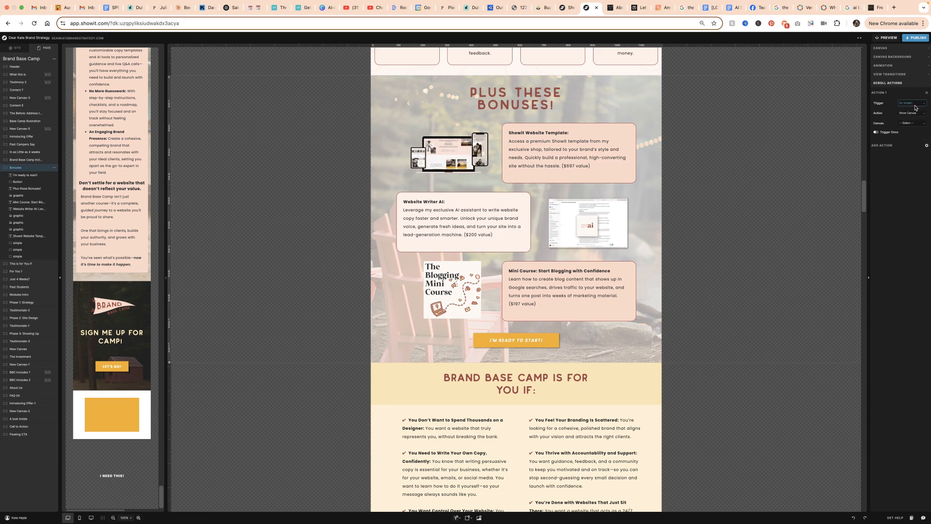
click(911, 104)
click(905, 111)
click(906, 115)
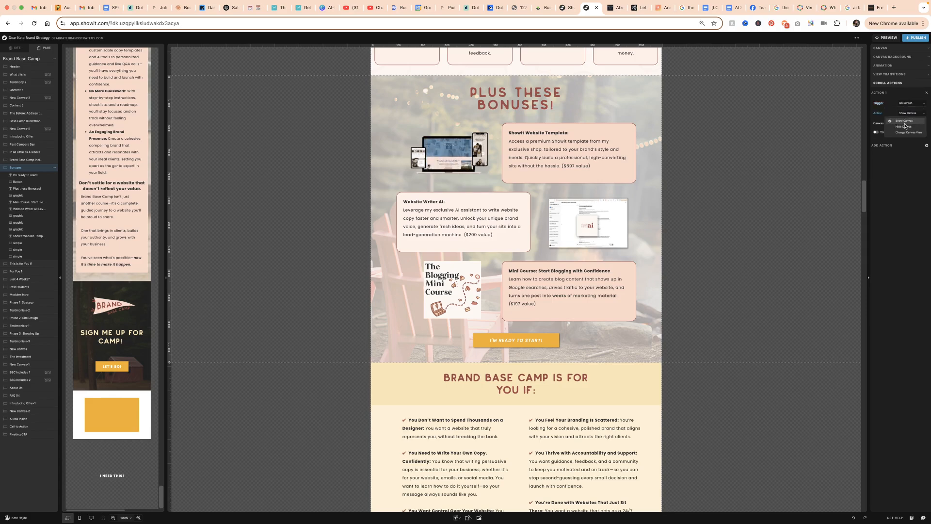
click(906, 123)
click(908, 122)
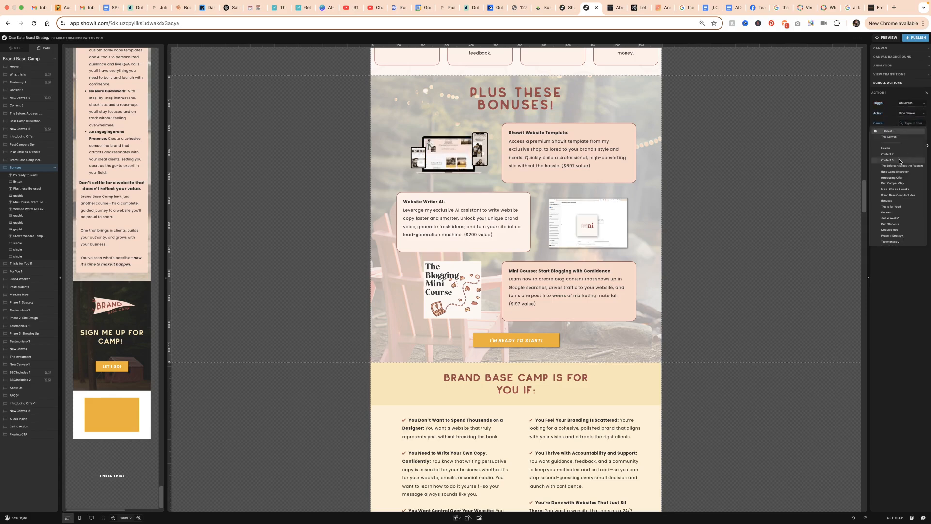
scroll(894, 228, down, 5)
click(893, 242)
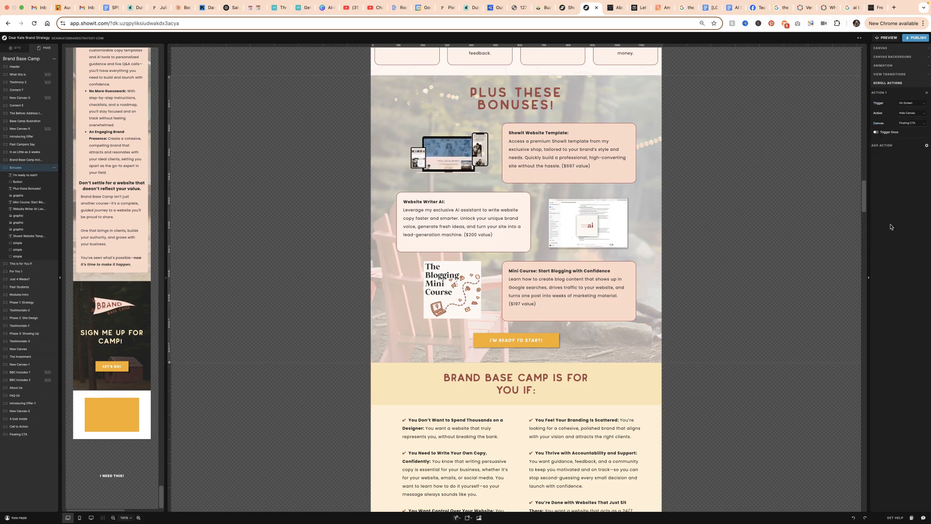
Add a second scroll action to the Bonuses canvas that shows the Floating CTA canvas with the Off Screen trigger
click(927, 146)
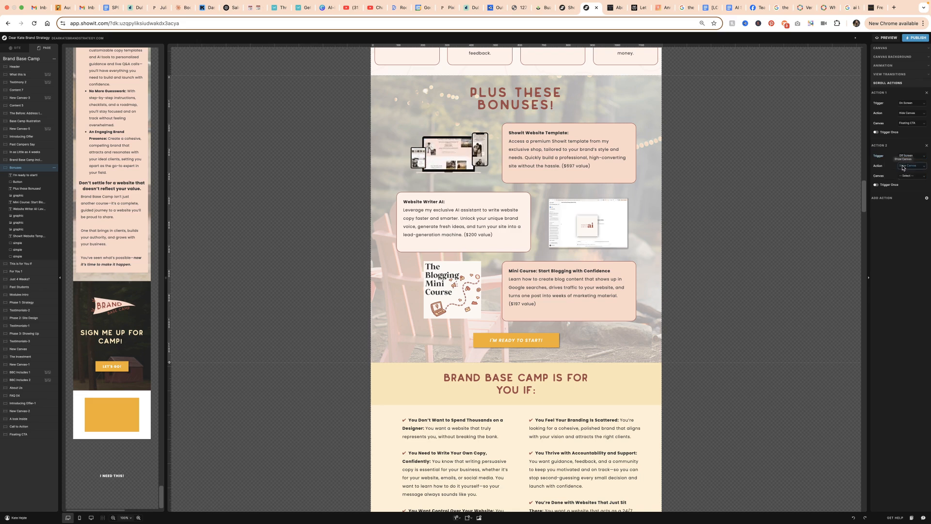
click(910, 176)
scroll(881, 294, down, 5)
click(891, 296)
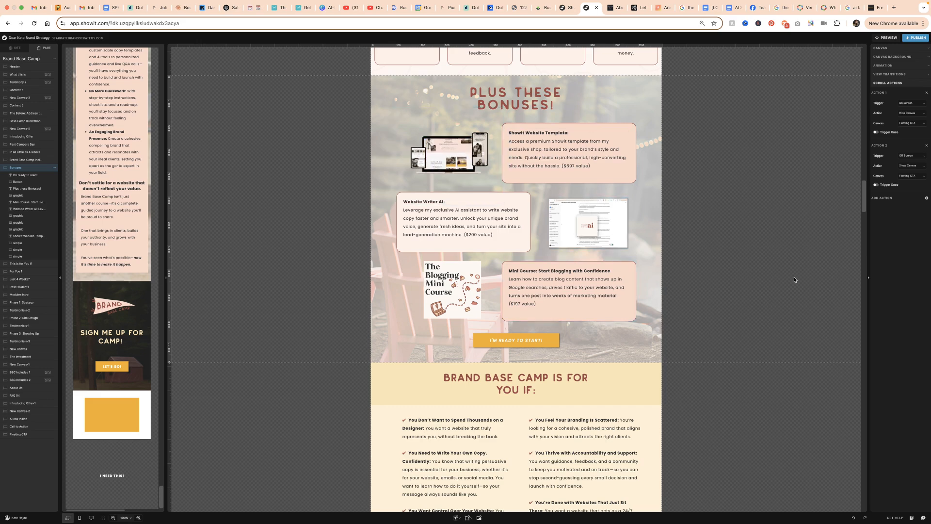
Preview the site and check the floating button's visibility from the upper sections down to Plus These Bonuses
click(887, 37)
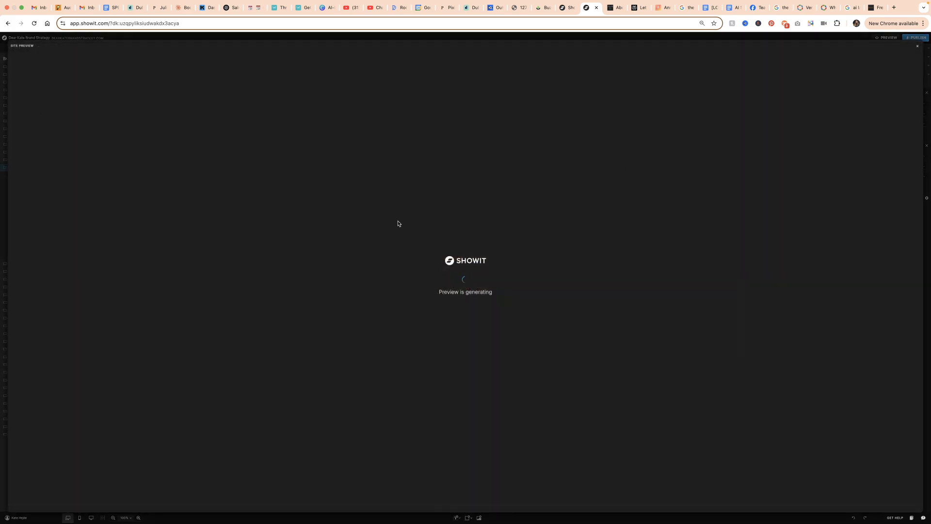
scroll(599, 226, down, 7)
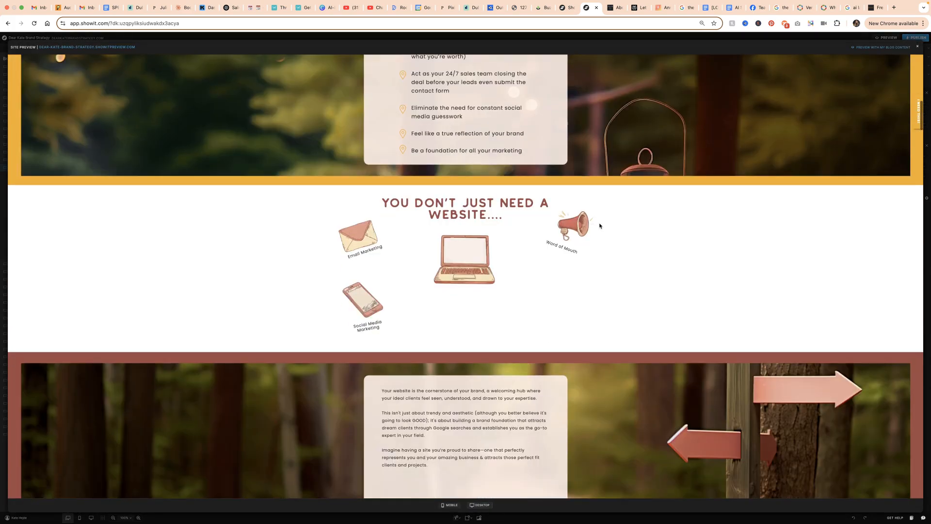
scroll(600, 226, up, 5)
scroll(600, 225, down, 15)
scroll(600, 225, up, 18)
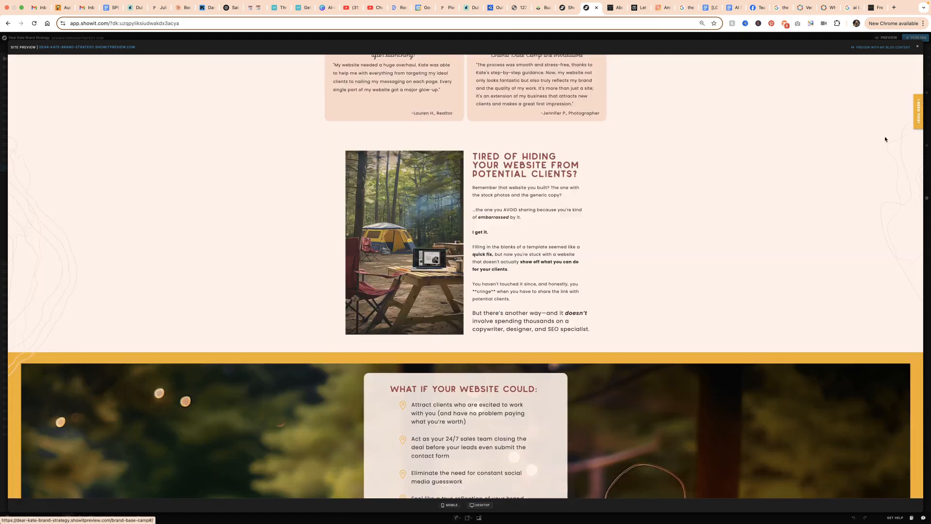
scroll(885, 141, down, 8)
scroll(885, 141, down, 8)
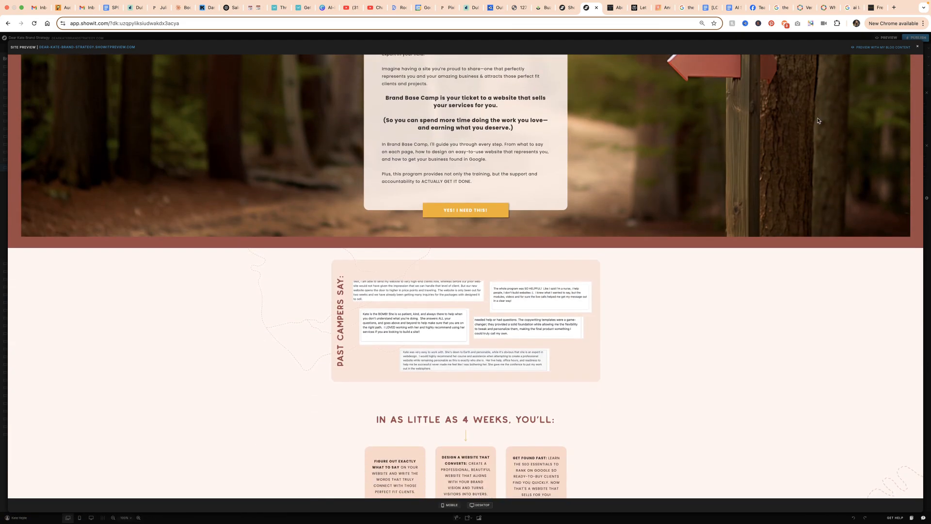
scroll(818, 149, down, 8)
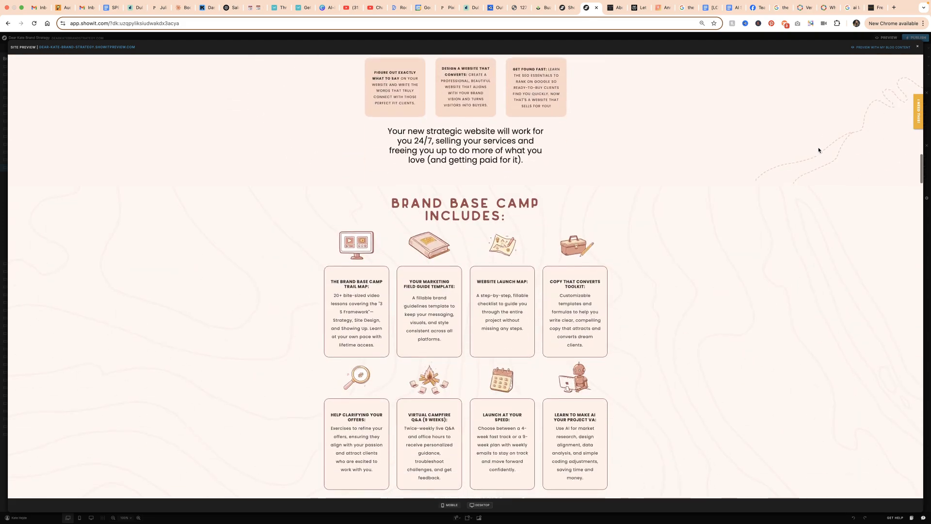
scroll(818, 150, down, 8)
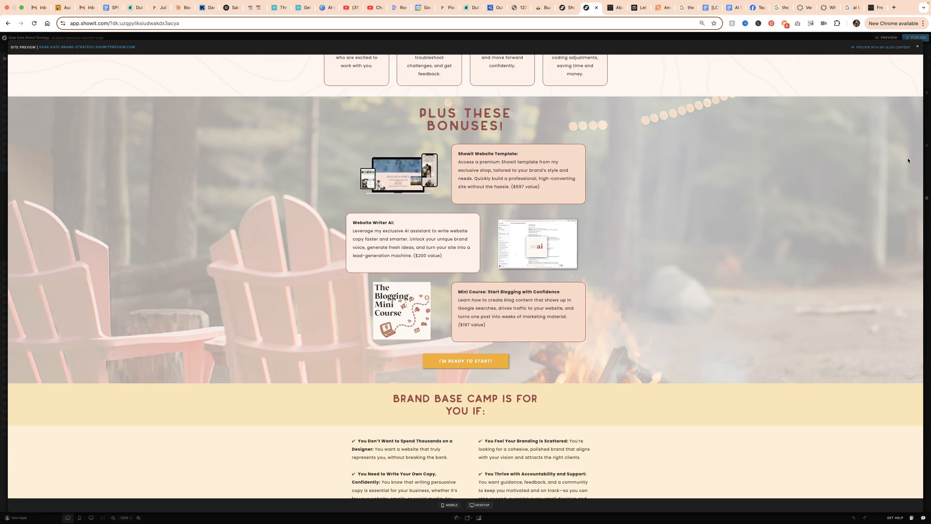
Check the floating button from Brand Base Camp Is for You If down to Phase 2: Site Design, and close the preview
scroll(906, 159, down, 5)
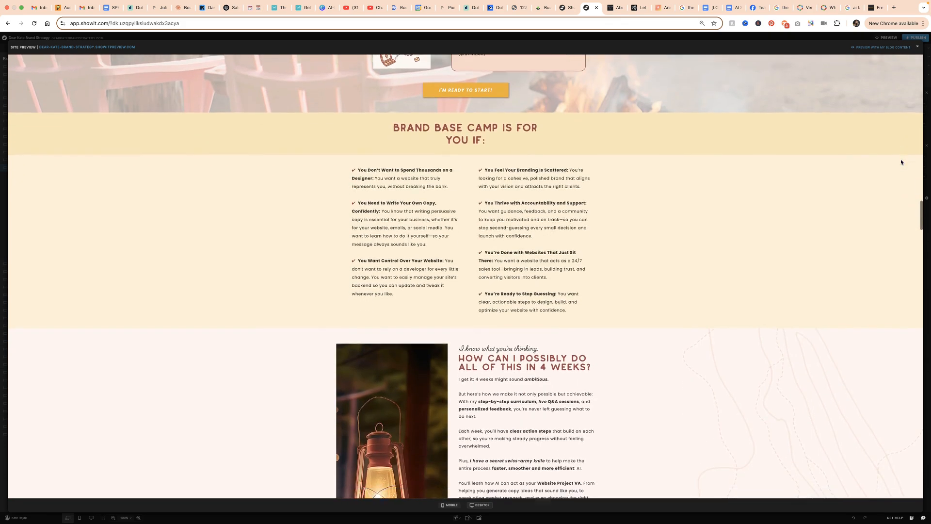
scroll(901, 162, down, 3)
scroll(797, 164, down, 6)
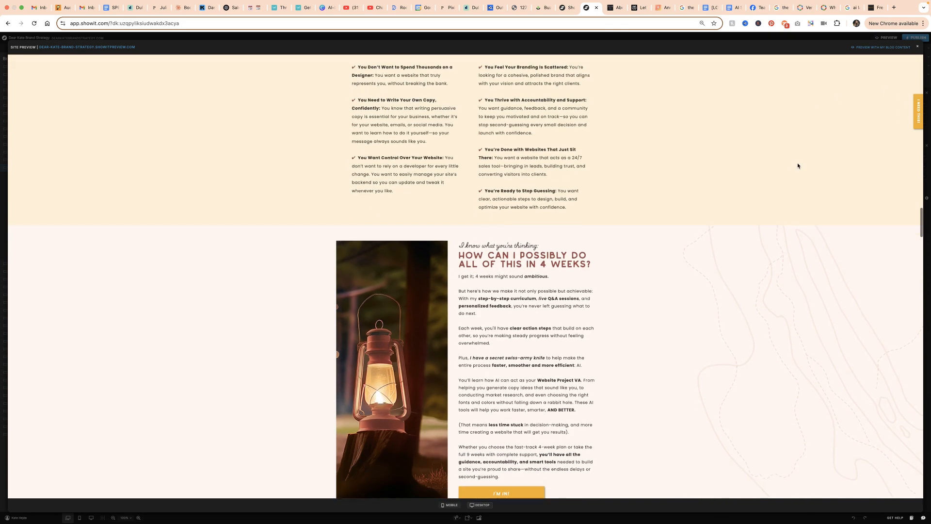
scroll(797, 167, down, 6)
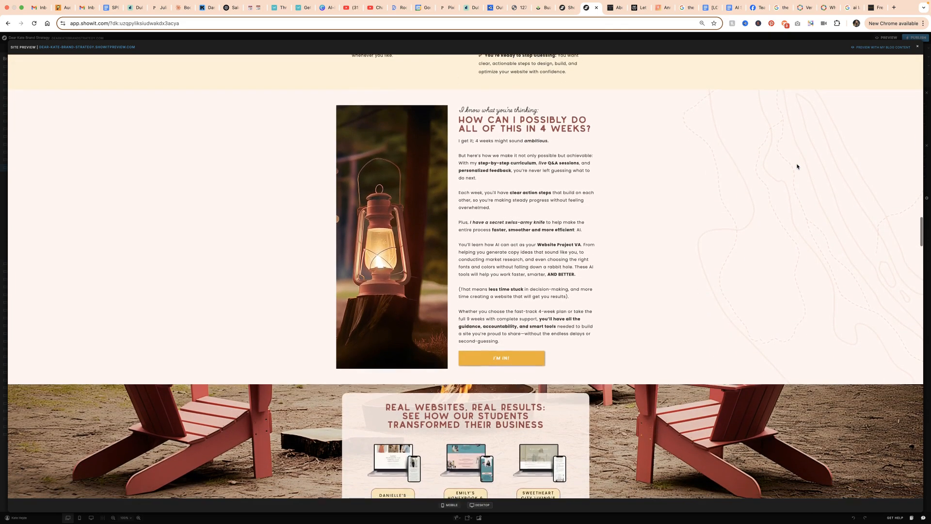
scroll(808, 160, down, 10)
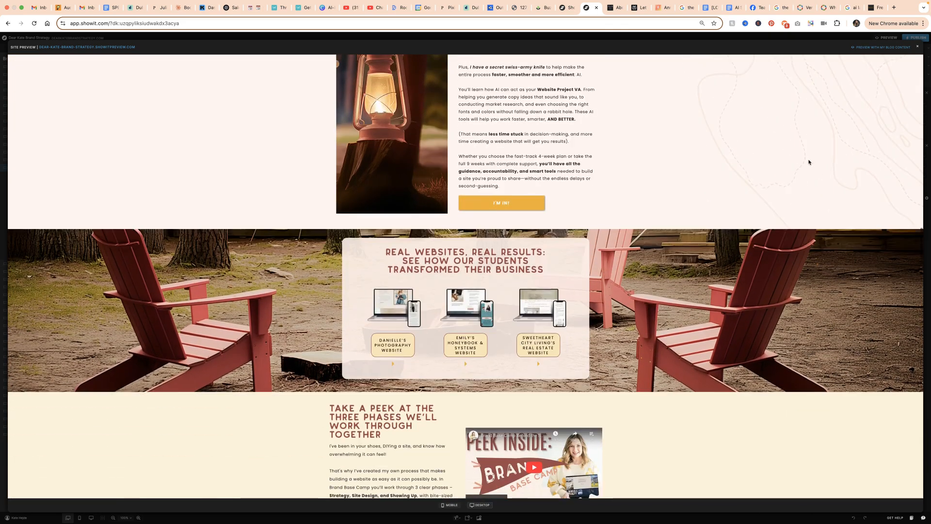
scroll(809, 162, down, 8)
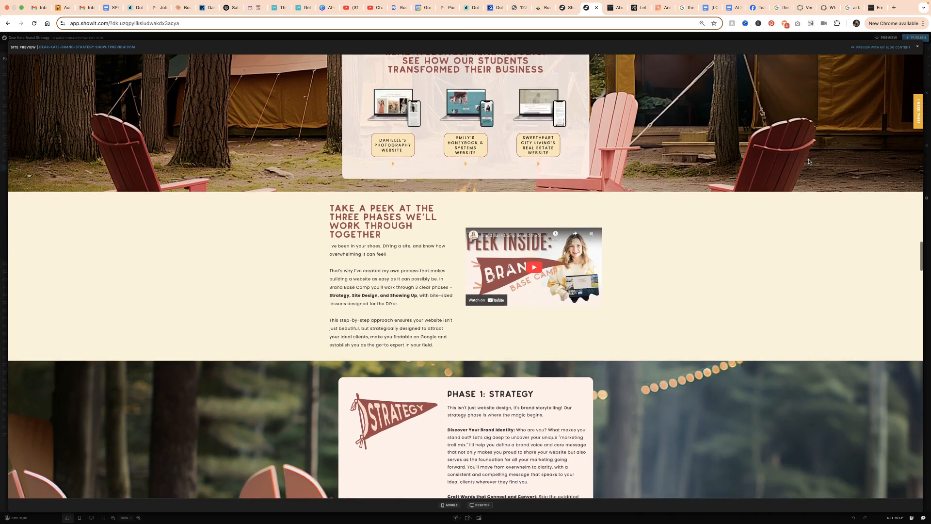
scroll(809, 164, down, 11)
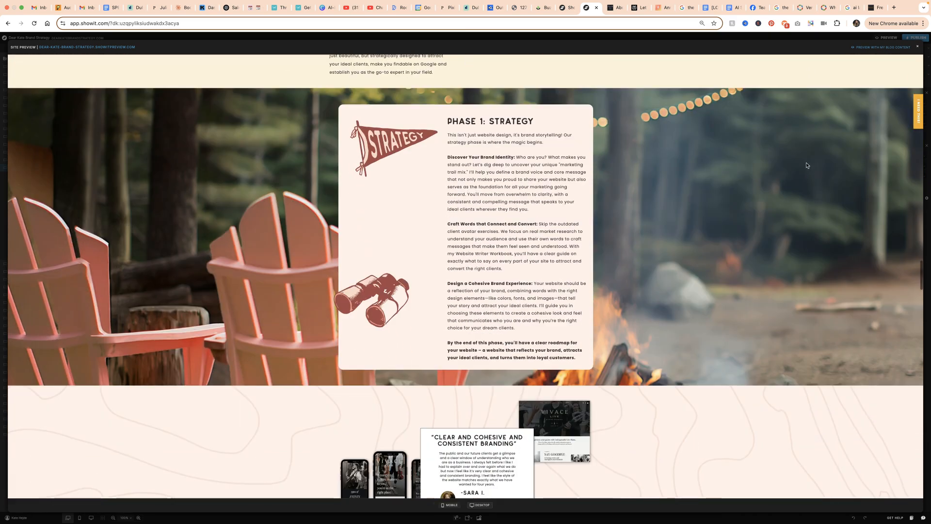
scroll(771, 178, down, 4)
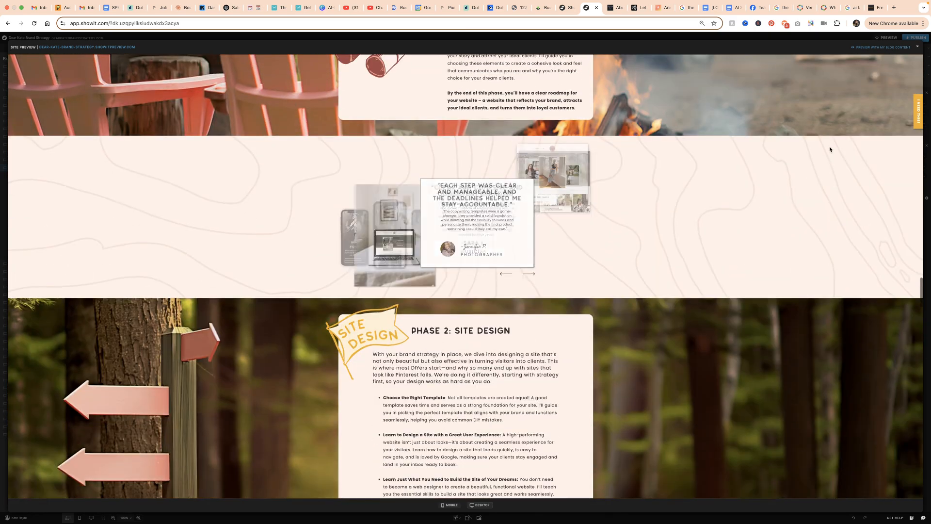
click(917, 47)
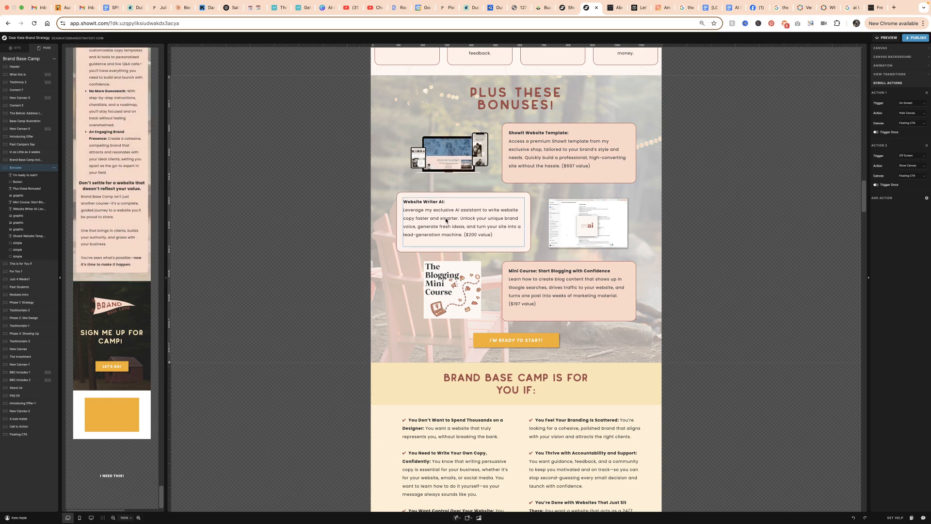